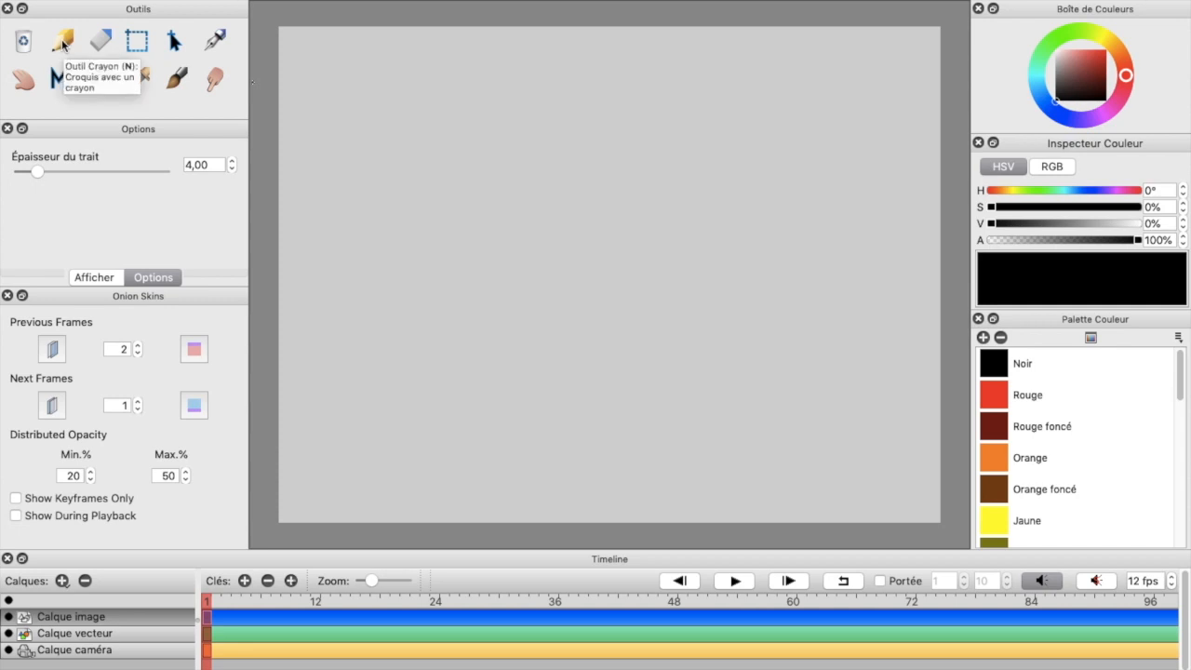
Switch to the browser and look over the Pencil2D download options for each operating system.
{"action": "left_click", "coordinate": [62, 43]}
{"action": "key", "text": "super+Tab"}
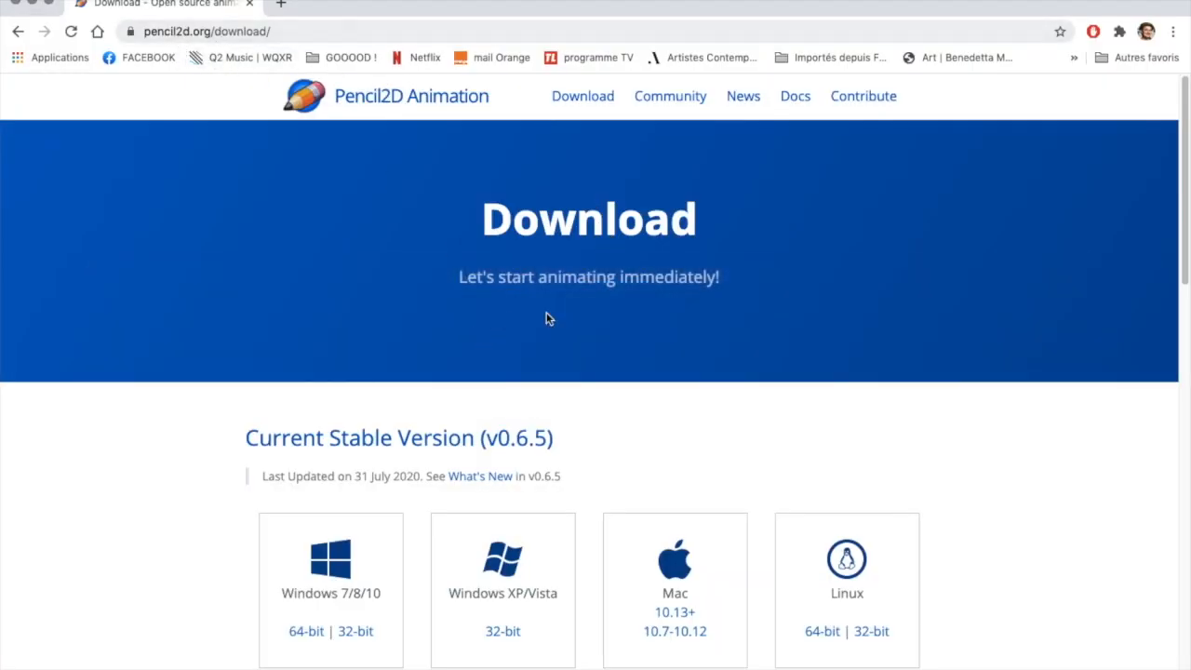
{"action": "scroll", "coordinate": [623, 346], "scroll_direction": "down", "scroll_amount": 2}
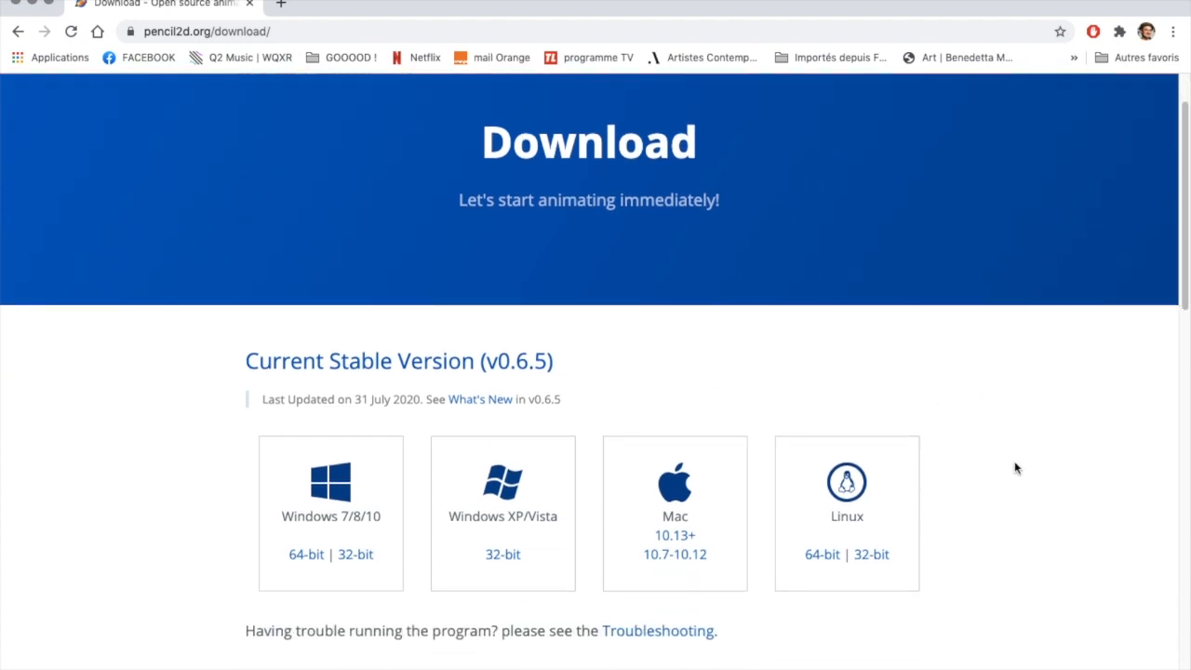
{"action": "scroll", "coordinate": [212, 444], "scroll_direction": "down", "scroll_amount": 2}
{"action": "scroll", "coordinate": [213, 445], "scroll_direction": "down", "scroll_amount": 4}
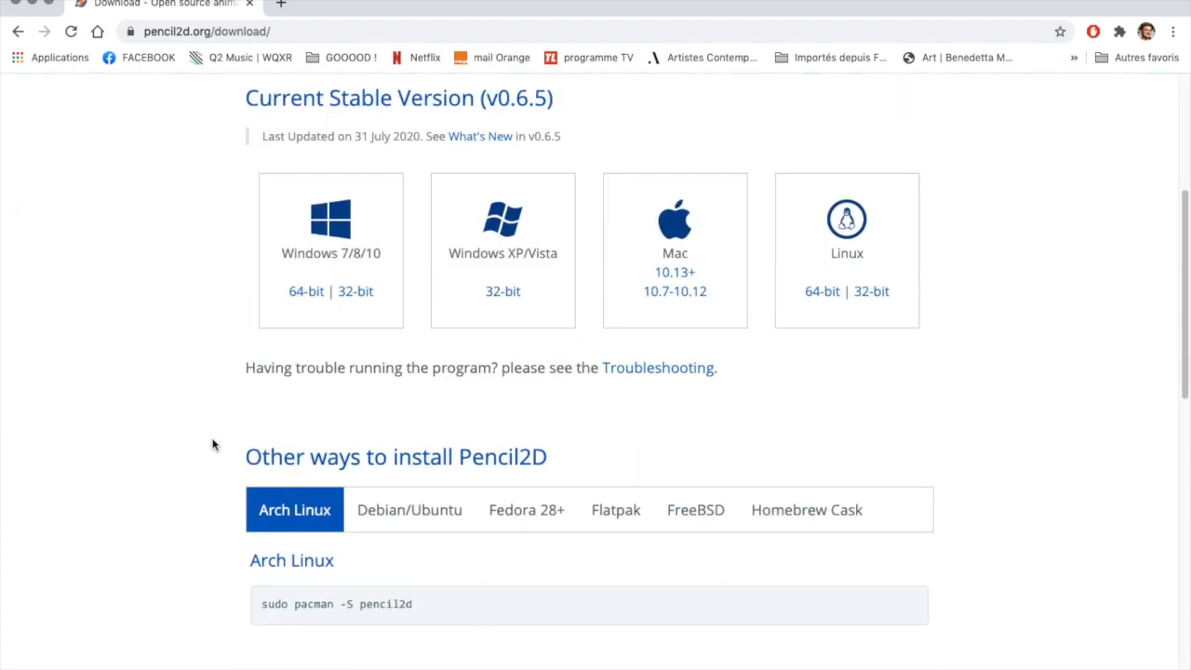
{"action": "scroll", "coordinate": [212, 445], "scroll_direction": "up", "scroll_amount": 2}
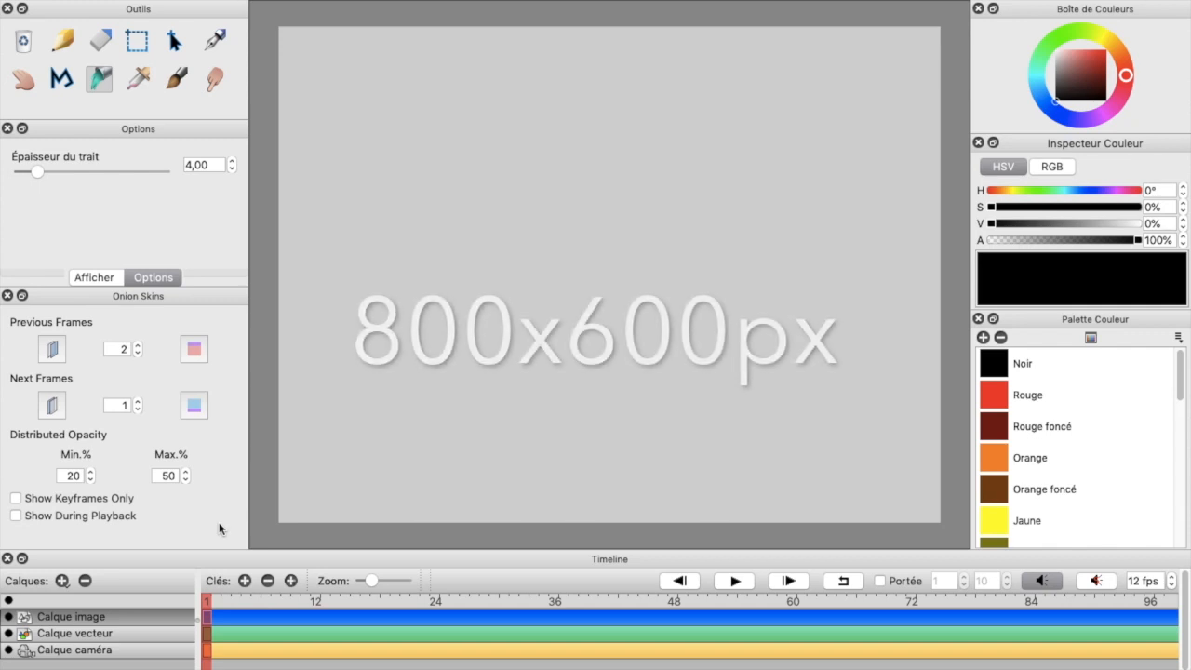
Draw a dot and a thin wavy line running diagonally down the canvas with the Pencil tool.
{"action": "left_click", "coordinate": [61, 39]}
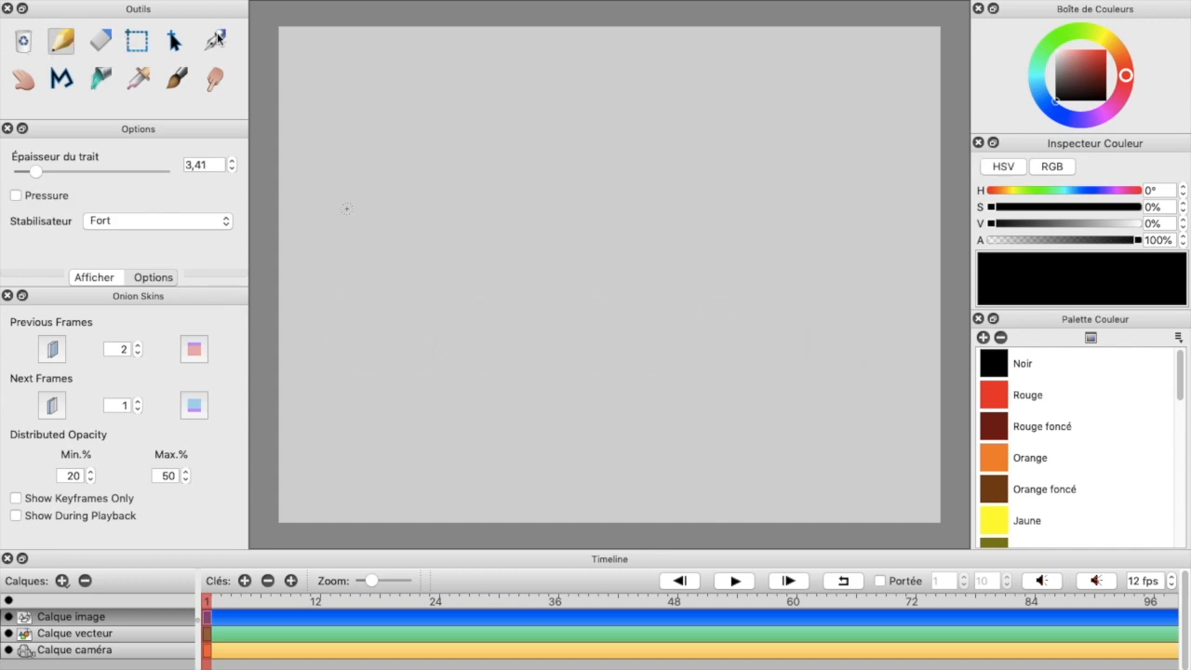
{"action": "left_click", "coordinate": [385, 173]}
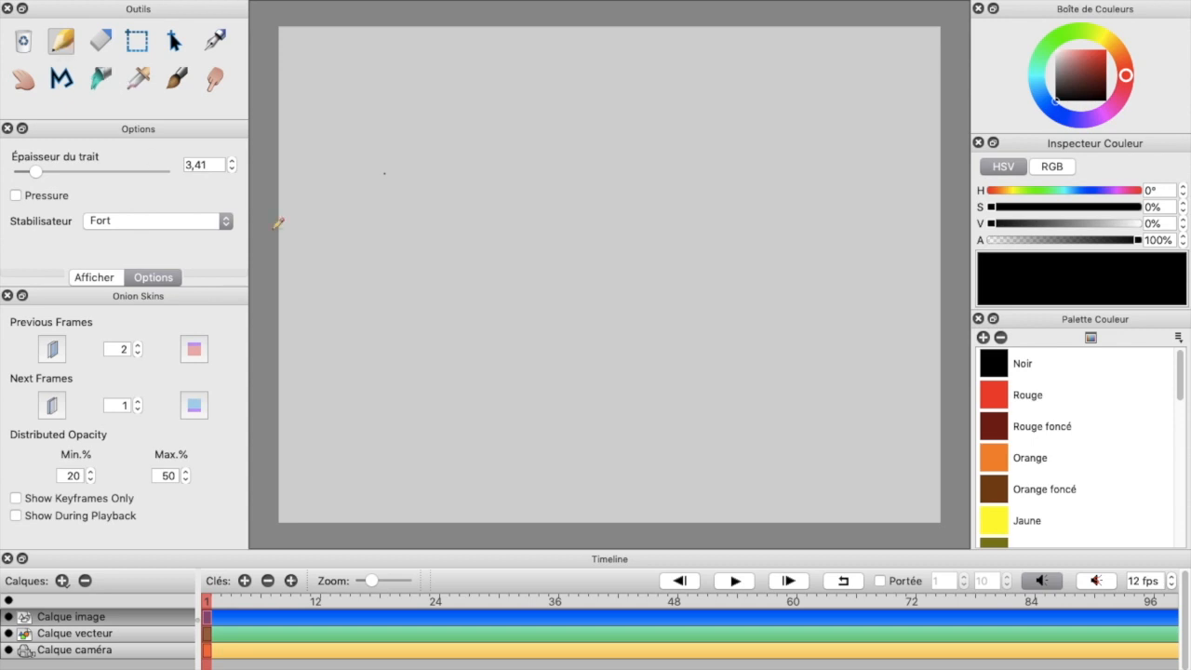
{"action": "mouse_move", "coordinate": [331, 192]}
{"action": "left_mouse_down"}
{"action": "mouse_move", "coordinate": [377, 229]}
{"action": "mouse_move", "coordinate": [469, 261]}
{"action": "mouse_move", "coordinate": [571, 387]}
{"action": "mouse_move", "coordinate": [651, 421]}
{"action": "left_mouse_up"}
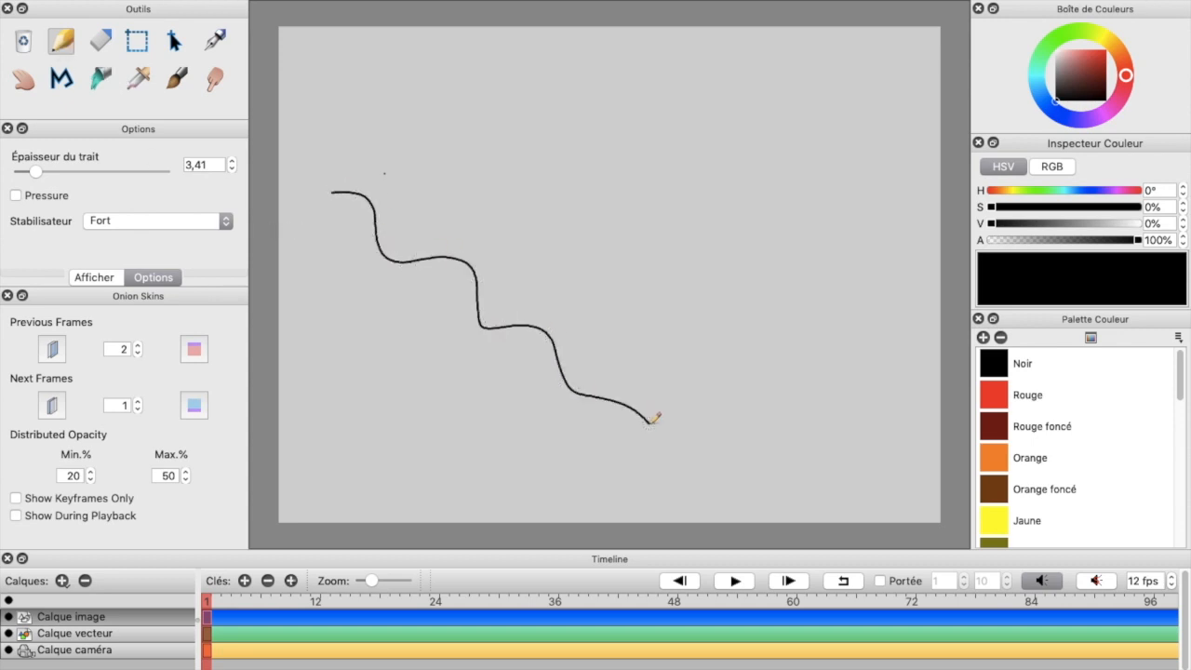
Increase the Pencil's stroke width and draw three thicker test strokes in the upper half of the canvas.
{"action": "left_click_drag", "start_coordinate": [38, 173], "coordinate": [71, 177]}
{"action": "mouse_move", "coordinate": [377, 127]}
{"action": "left_mouse_down"}
{"action": "mouse_move", "coordinate": [550, 188]}
{"action": "mouse_move", "coordinate": [629, 257]}
{"action": "left_mouse_up"}
{"action": "left_click_drag", "start_coordinate": [549, 138], "coordinate": [656, 173]}
{"action": "left_click_drag", "start_coordinate": [652, 215], "coordinate": [761, 305]}
Set the Pencil's stroke width to 75,05 and draw one very thick curved stroke across the canvas top.
{"action": "left_click", "coordinate": [75, 173]}
{"action": "left_click_drag", "start_coordinate": [75, 177], "coordinate": [108, 174]}
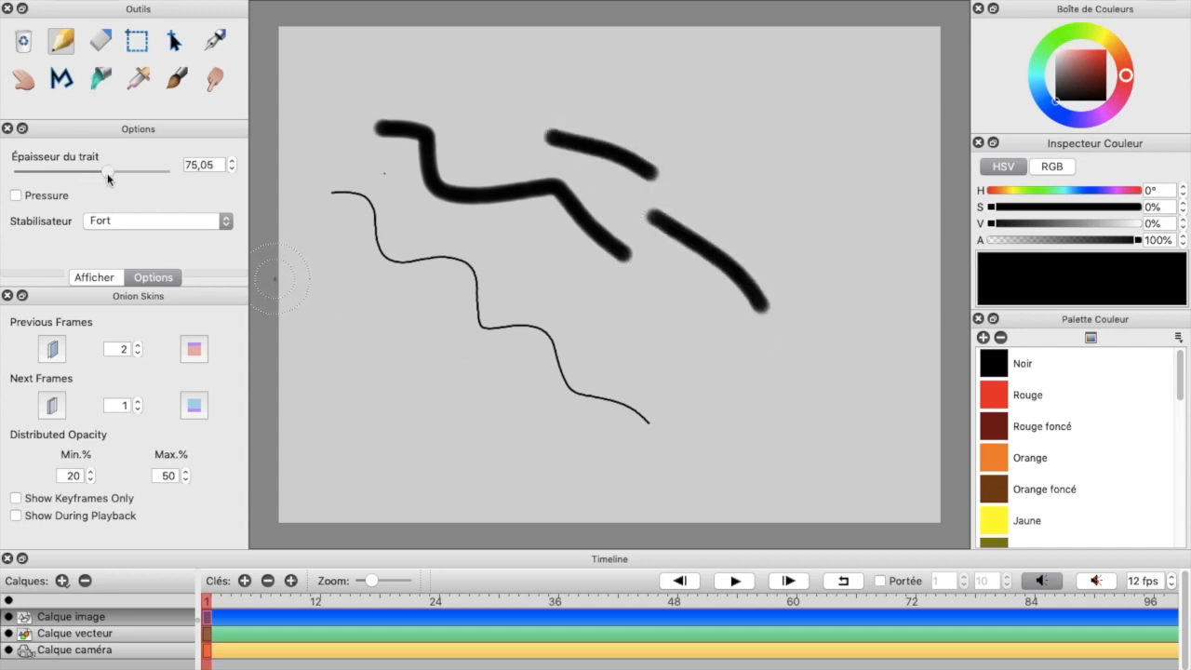
{"action": "mouse_move", "coordinate": [461, 83]}
{"action": "left_mouse_down"}
{"action": "mouse_move", "coordinate": [866, 165]}
{"action": "mouse_move", "coordinate": [904, 226]}
{"action": "left_mouse_up"}
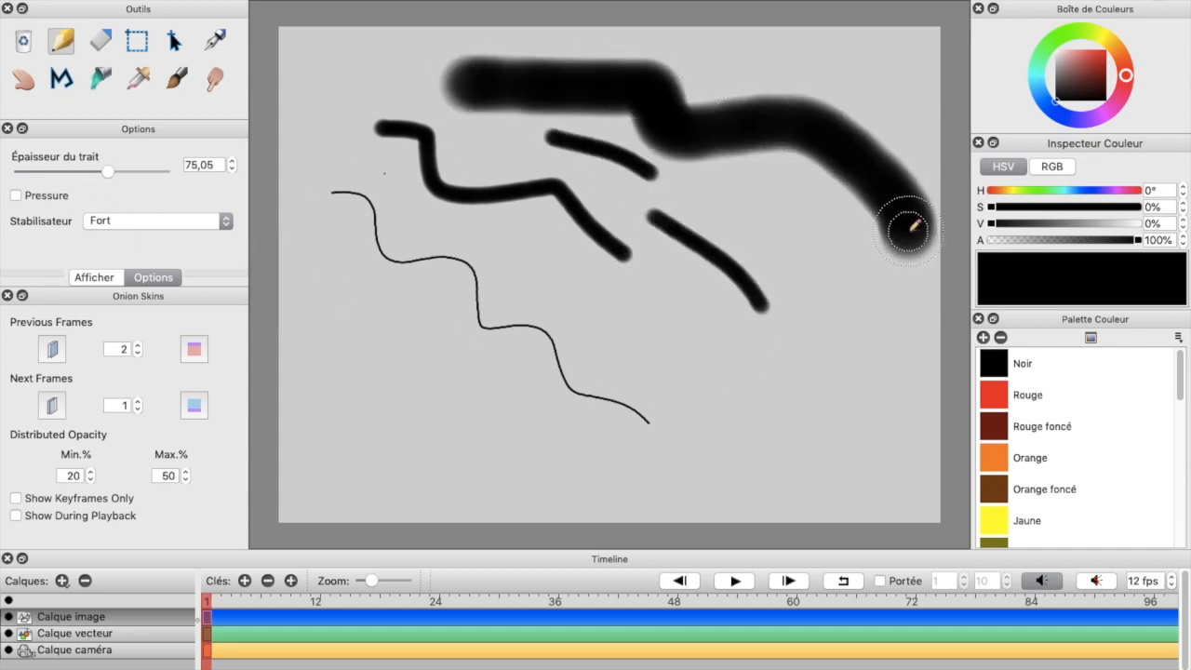
Enable the Pencil's Pressure option and draw several thick, soft test strokes across the lower part of the canvas.
{"action": "left_click", "coordinate": [16, 196]}
{"action": "left_click_drag", "start_coordinate": [421, 400], "coordinate": [600, 428]}
{"action": "left_click_drag", "start_coordinate": [629, 335], "coordinate": [688, 410]}
{"action": "mouse_move", "coordinate": [694, 311]}
{"action": "left_mouse_down"}
{"action": "mouse_move", "coordinate": [734, 371]}
{"action": "mouse_move", "coordinate": [772, 394]}
{"action": "left_mouse_up"}
{"action": "mouse_move", "coordinate": [834, 323]}
{"action": "left_mouse_down"}
{"action": "mouse_move", "coordinate": [852, 346]}
{"action": "mouse_move", "coordinate": [838, 293]}
{"action": "mouse_move", "coordinate": [821, 293]}
{"action": "mouse_move", "coordinate": [845, 263]}
{"action": "mouse_move", "coordinate": [832, 331]}
{"action": "left_mouse_up"}
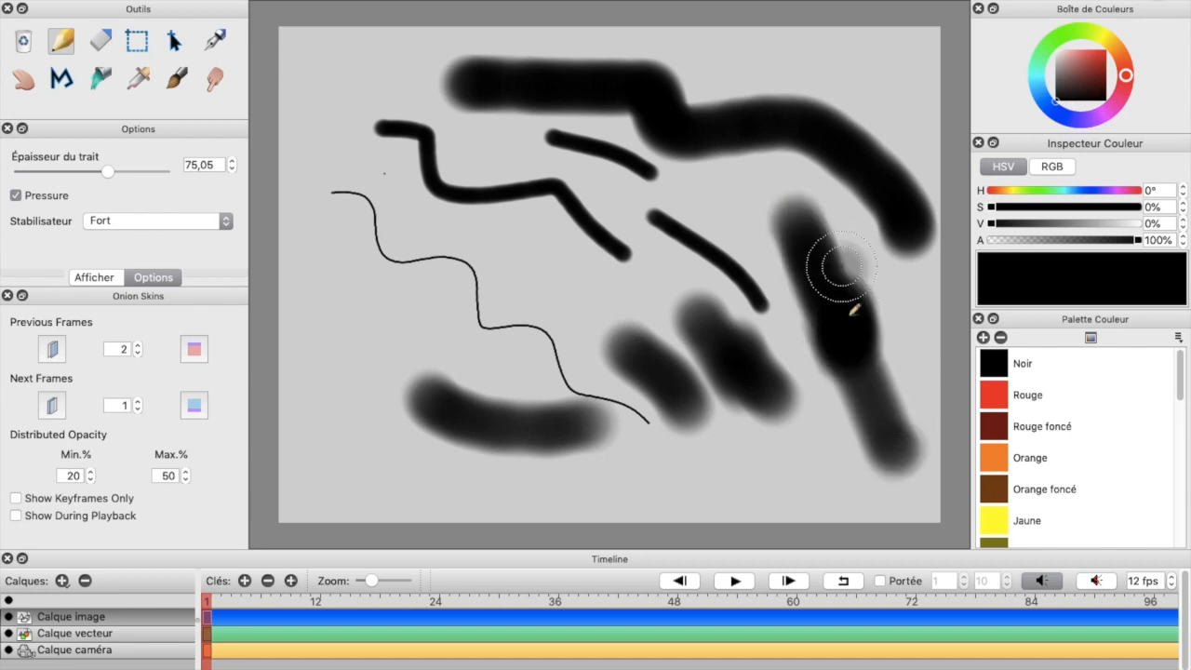
{"action": "left_click_drag", "start_coordinate": [354, 316], "coordinate": [312, 423]}
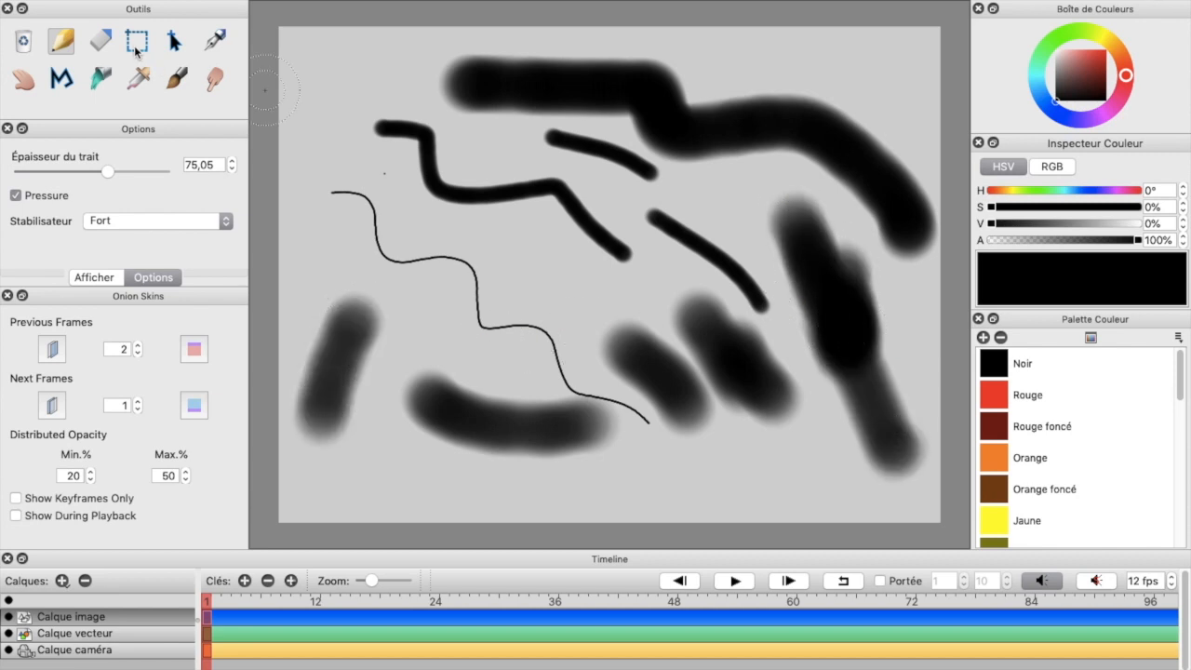
Erase across the thick stroke at the canvas top and draw a long diagonal stroke with the Brush at width 15.
{"action": "left_click", "coordinate": [99, 42]}
{"action": "left_click_drag", "start_coordinate": [460, 93], "coordinate": [538, 95]}
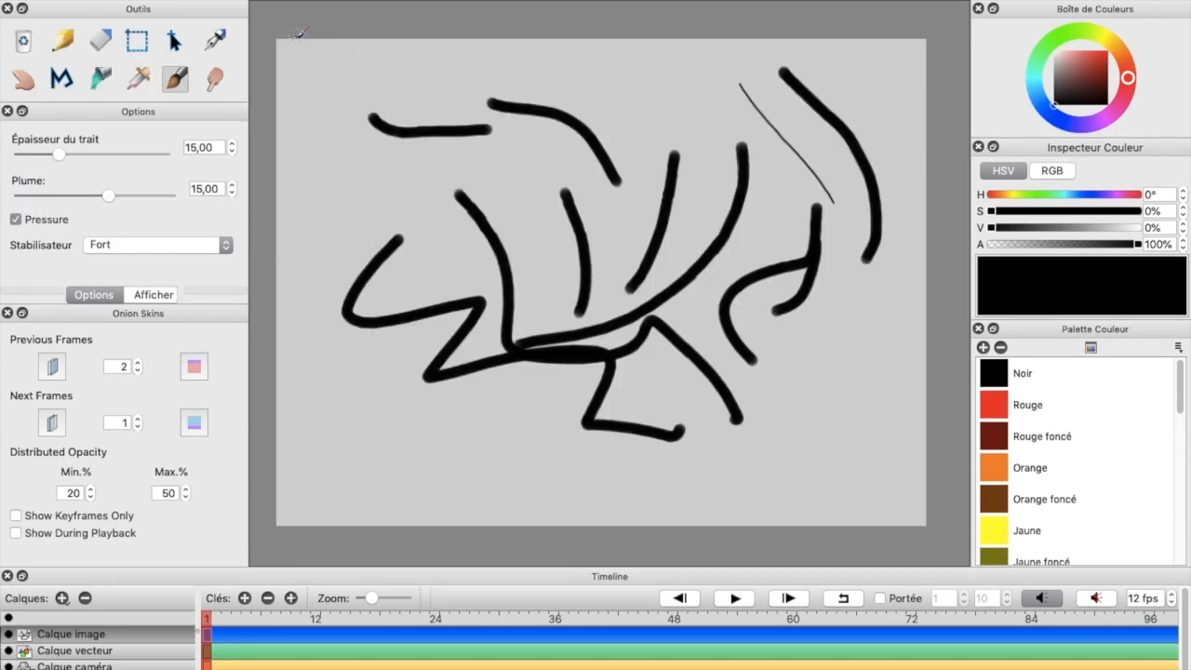
{"action": "left_click_drag", "start_coordinate": [296, 34], "coordinate": [778, 321]}
Select the area containing all the test strokes and delete them to empty the canvas.
{"action": "left_click", "coordinate": [137, 40]}
{"action": "left_click_drag", "start_coordinate": [269, 16], "coordinate": [960, 496]}
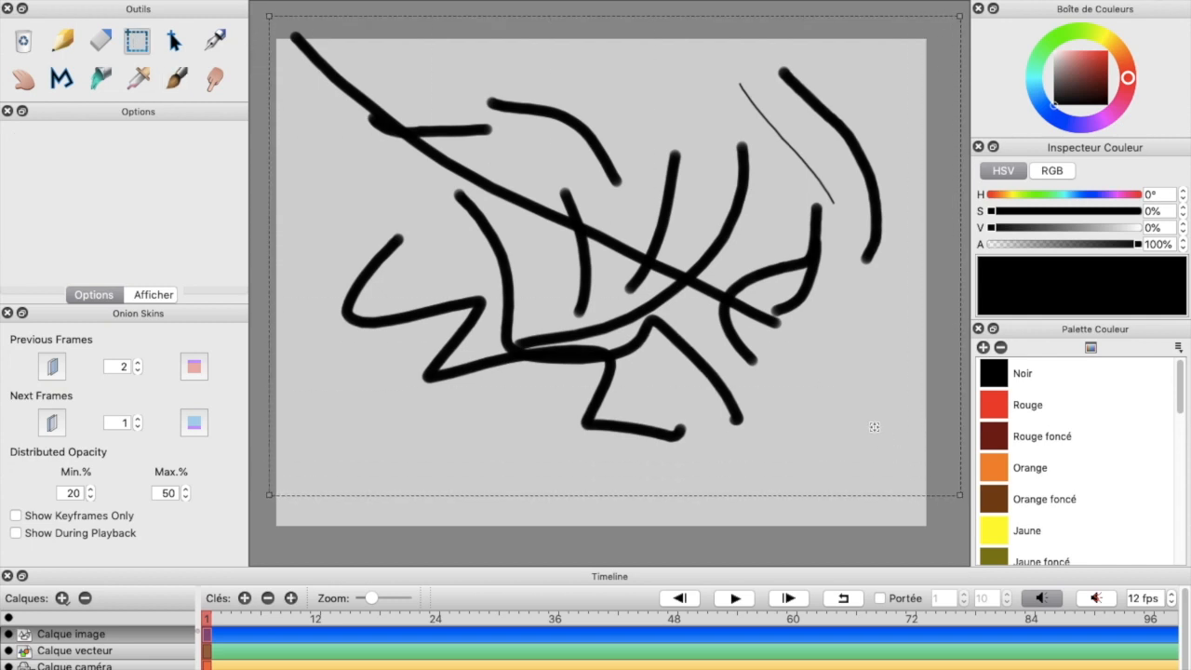
{"action": "key", "text": "Delete"}
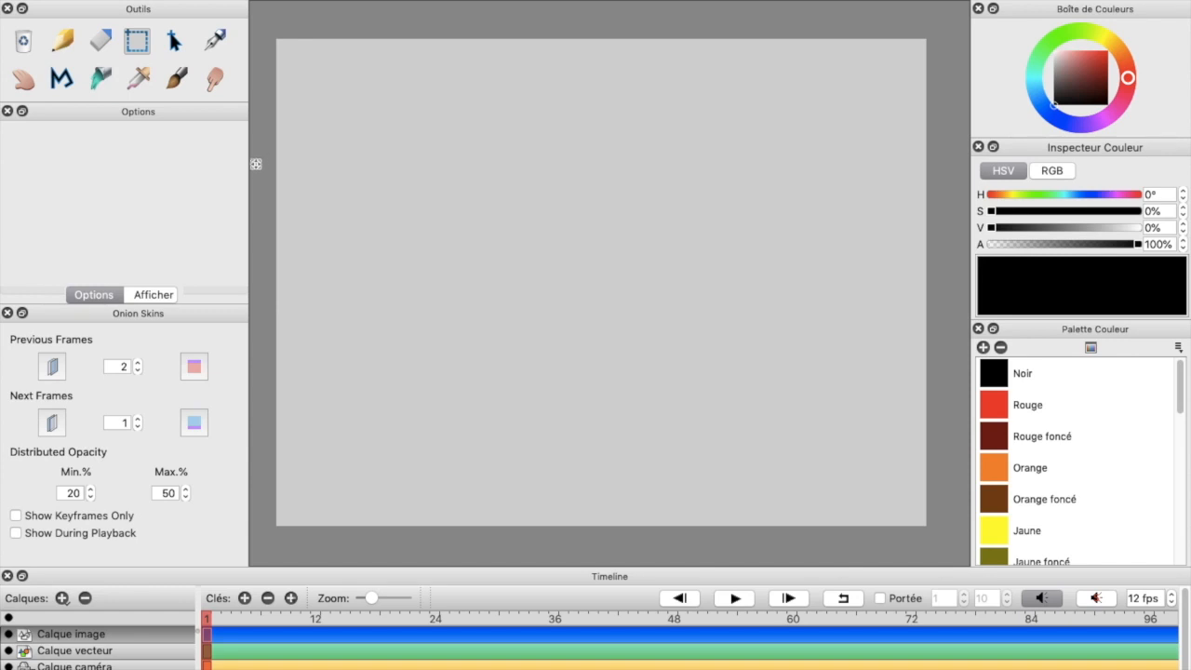
With the Pencil at stroke width 4 and Pressure off, draw a small ghost with two filled eyes near the canvas centre.
{"action": "left_click", "coordinate": [64, 41]}
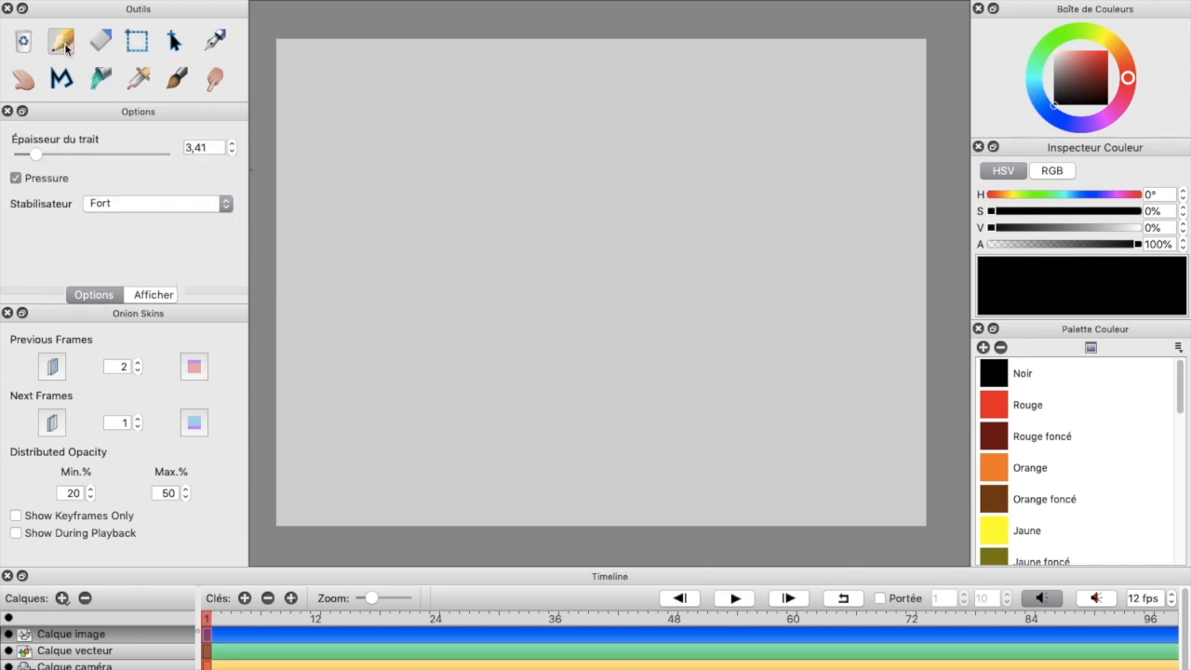
{"action": "left_click", "coordinate": [205, 147]}
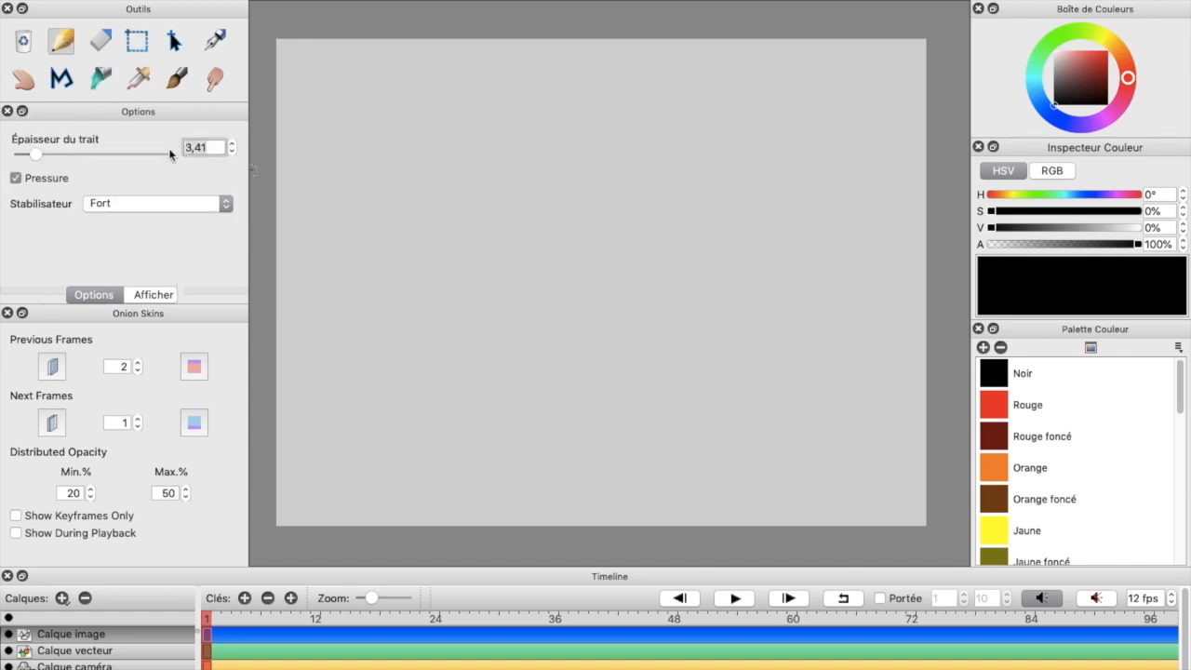
{"action": "type", "text": "4"}
{"action": "left_click", "coordinate": [16, 179]}
{"action": "mouse_move", "coordinate": [546, 232]}
{"action": "left_mouse_down"}
{"action": "mouse_move", "coordinate": [559, 207]}
{"action": "mouse_move", "coordinate": [584, 200]}
{"action": "mouse_move", "coordinate": [606, 214]}
{"action": "mouse_move", "coordinate": [613, 242]}
{"action": "mouse_move", "coordinate": [592, 289]}
{"action": "mouse_move", "coordinate": [550, 273]}
{"action": "mouse_move", "coordinate": [537, 284]}
{"action": "mouse_move", "coordinate": [549, 228]}
{"action": "mouse_move", "coordinate": [585, 240]}
{"action": "left_mouse_up"}
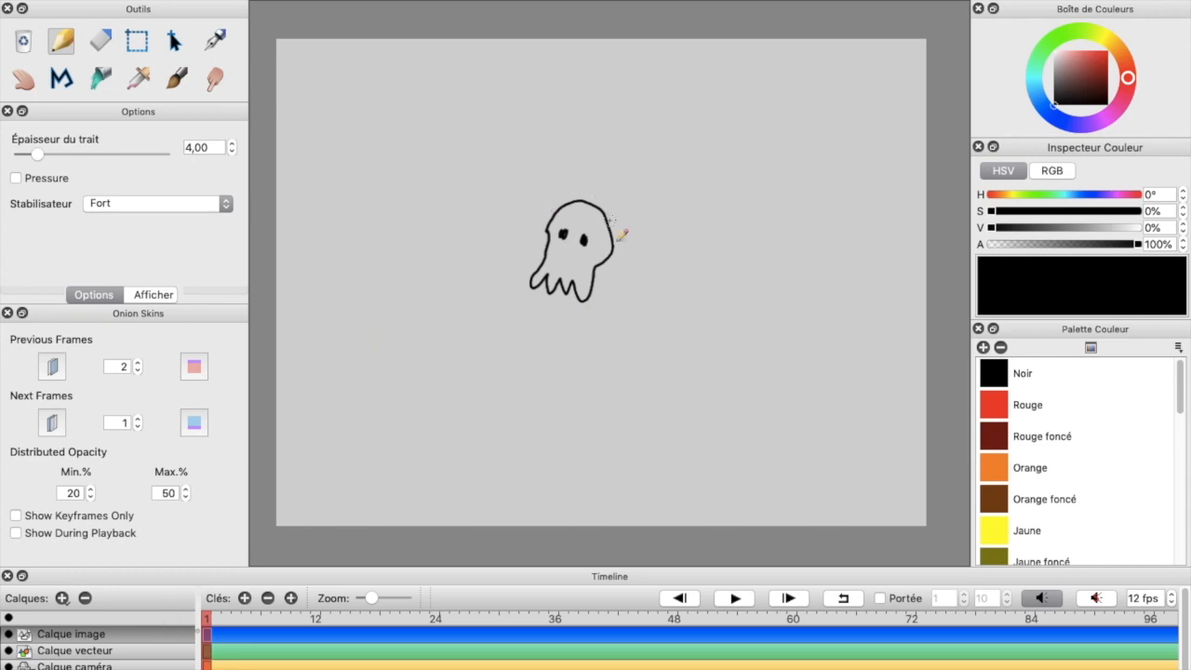
Add a second keyframe to the Calque image layer and turn on the onion skin for previous frames.
{"action": "left_click", "coordinate": [245, 598]}
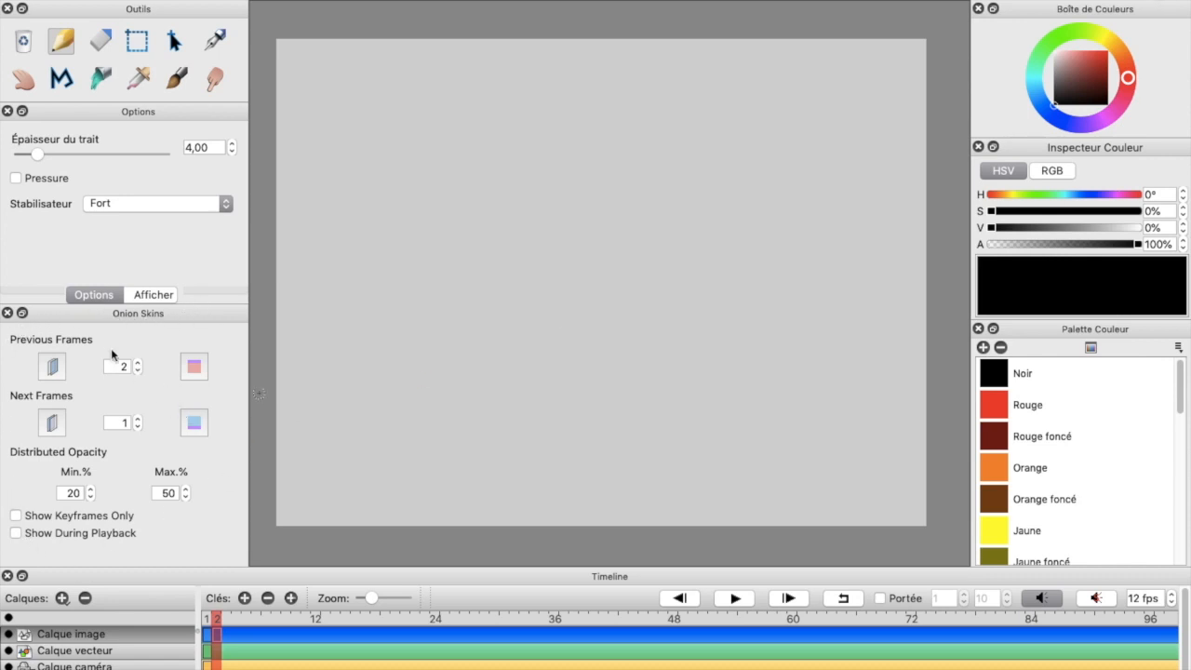
{"action": "left_click", "coordinate": [53, 368]}
{"action": "left_click", "coordinate": [53, 369]}
{"action": "left_click", "coordinate": [53, 369]}
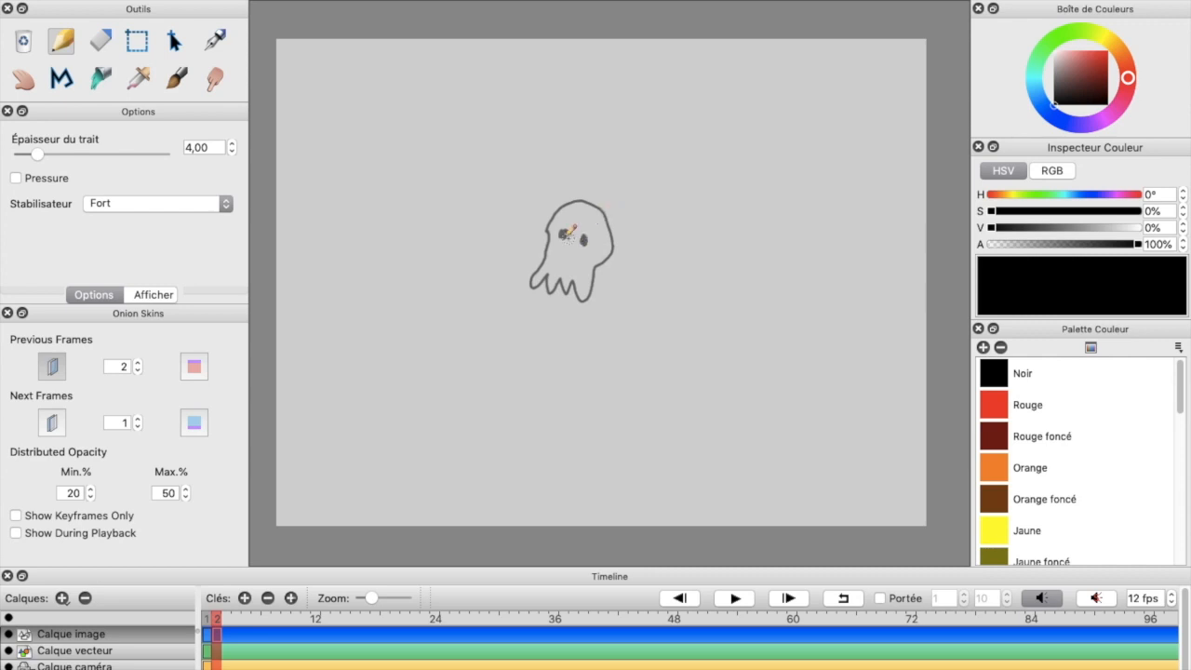
Trace the ghost on frame 2 over the onion skin with a slightly changed outline, including both eyes.
{"action": "mouse_move", "coordinate": [547, 229]}
{"action": "left_mouse_down"}
{"action": "mouse_move", "coordinate": [578, 198]}
{"action": "mouse_move", "coordinate": [599, 205]}
{"action": "mouse_move", "coordinate": [615, 249]}
{"action": "mouse_move", "coordinate": [586, 302]}
{"action": "mouse_move", "coordinate": [565, 280]}
{"action": "mouse_move", "coordinate": [551, 298]}
{"action": "mouse_move", "coordinate": [551, 274]}
{"action": "mouse_move", "coordinate": [534, 292]}
{"action": "mouse_move", "coordinate": [559, 237]}
{"action": "left_mouse_up"}
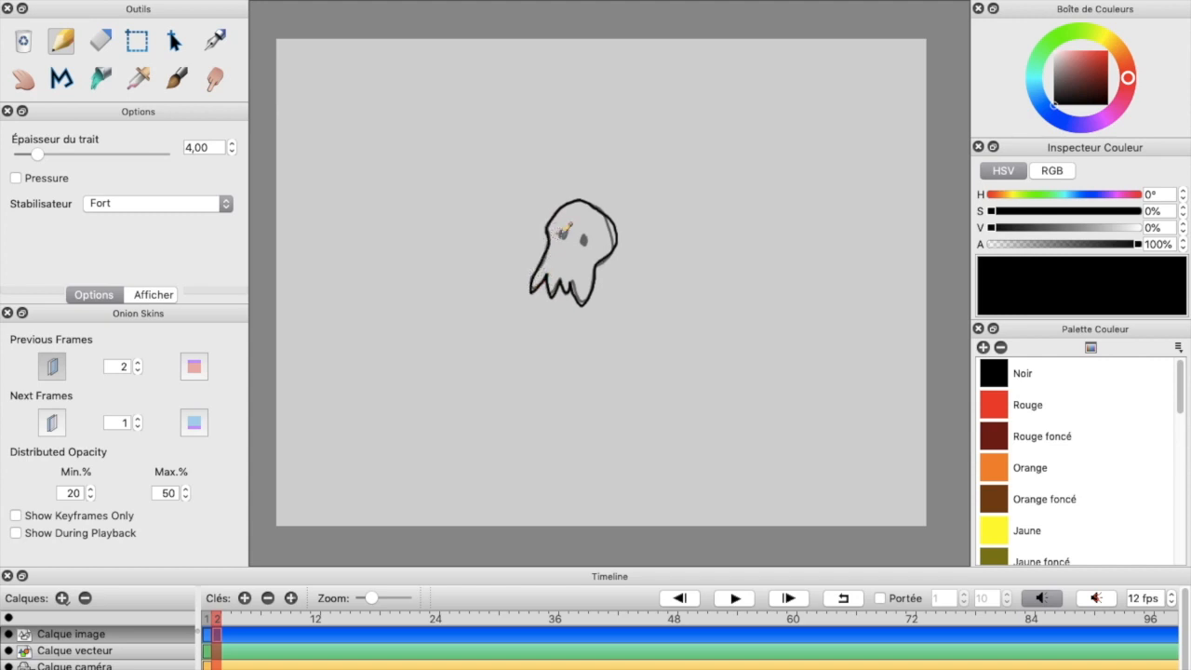
{"action": "left_click_drag", "start_coordinate": [584, 234], "coordinate": [581, 246]}
Add a third keyframe and draw the ghost over the onion skin, with the head bulging up and to the right.
{"action": "left_click", "coordinate": [246, 601]}
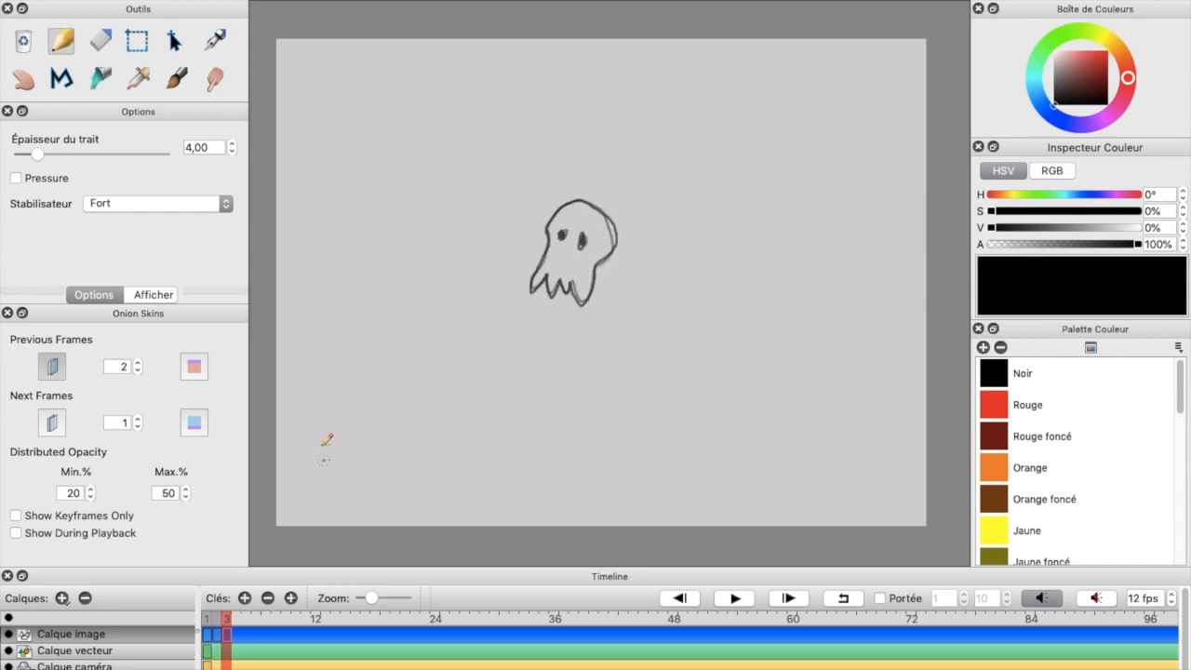
{"action": "mouse_move", "coordinate": [593, 195]}
{"action": "left_mouse_down"}
{"action": "mouse_move", "coordinate": [566, 203]}
{"action": "mouse_move", "coordinate": [534, 284]}
{"action": "mouse_move", "coordinate": [581, 296]}
{"action": "mouse_move", "coordinate": [615, 260]}
{"action": "mouse_move", "coordinate": [620, 195]}
{"action": "mouse_move", "coordinate": [588, 197]}
{"action": "mouse_move", "coordinate": [559, 236]}
{"action": "mouse_move", "coordinate": [582, 240]}
{"action": "left_mouse_up"}
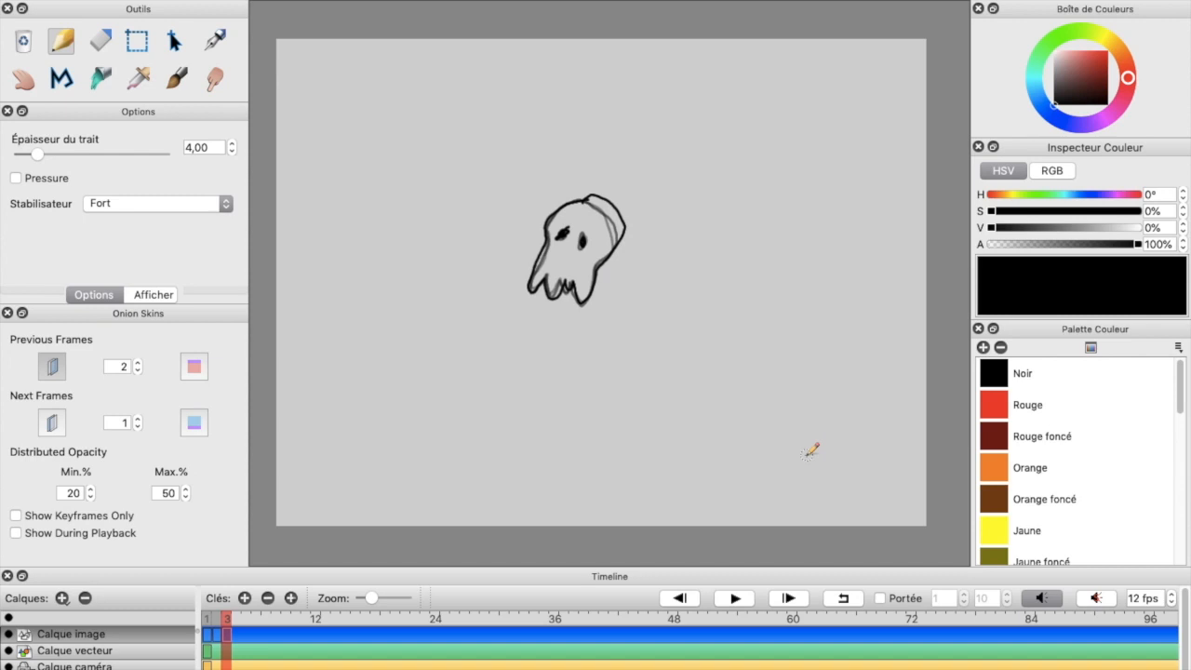
{"action": "mouse_move", "coordinate": [227, 621]}
{"action": "left_mouse_down"}
{"action": "mouse_move", "coordinate": [205, 625]}
{"action": "mouse_move", "coordinate": [226, 622]}
{"action": "left_mouse_up"}
Erase the bulging head outline on frame 3 and redraw it closer to the previous frame's contour.
{"action": "left_click", "coordinate": [103, 41]}
{"action": "mouse_move", "coordinate": [610, 187]}
{"action": "left_mouse_down"}
{"action": "mouse_move", "coordinate": [630, 239]}
{"action": "mouse_move", "coordinate": [616, 257]}
{"action": "left_mouse_up"}
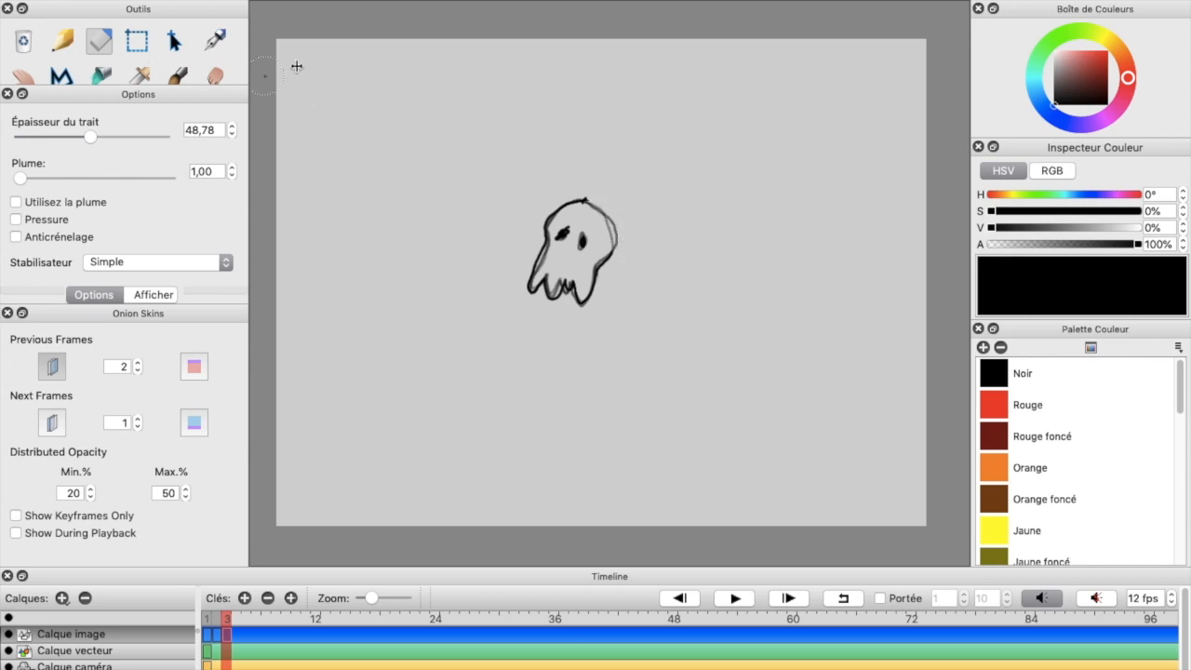
{"action": "key", "text": "n"}
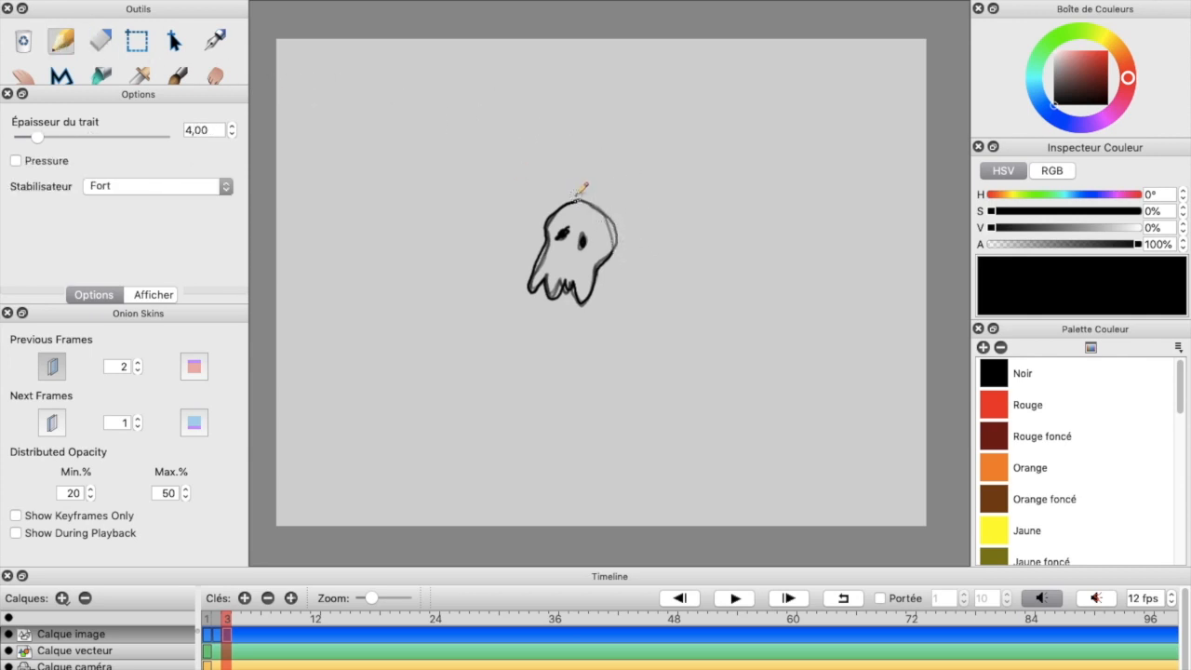
{"action": "mouse_move", "coordinate": [580, 191]}
{"action": "left_mouse_down"}
{"action": "mouse_move", "coordinate": [622, 218]}
{"action": "mouse_move", "coordinate": [622, 239]}
{"action": "left_mouse_up"}
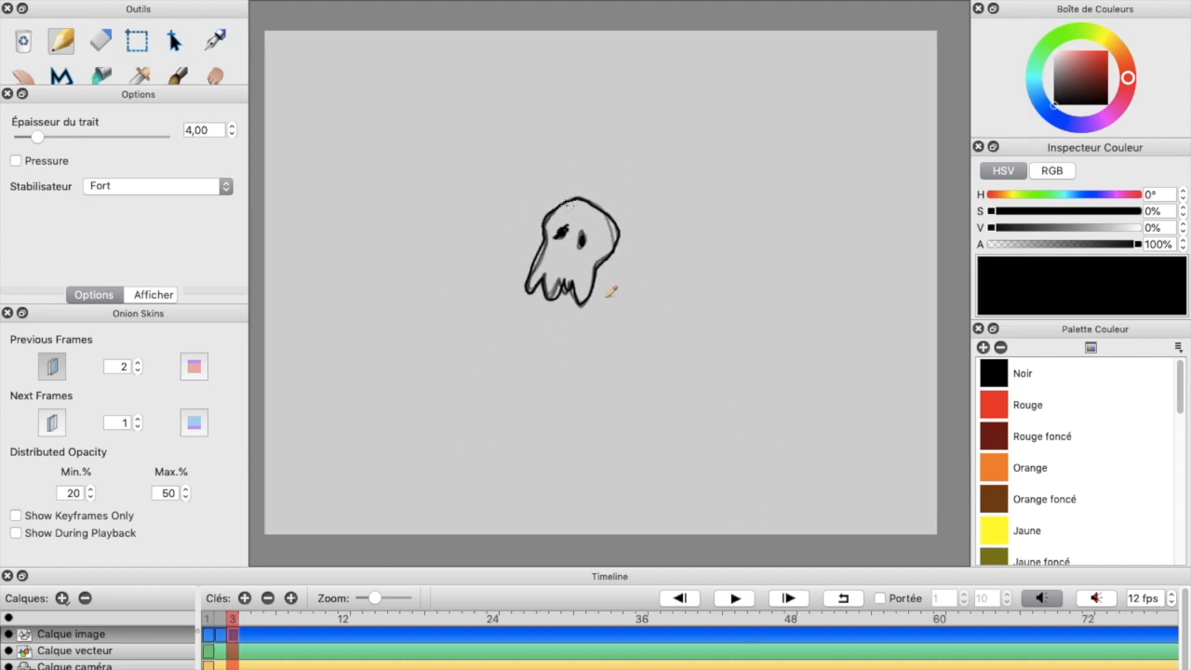
Turn on looping, play the three-frame ghost animation and stop it.
{"action": "left_click", "coordinate": [845, 599]}
{"action": "left_click", "coordinate": [742, 602]}
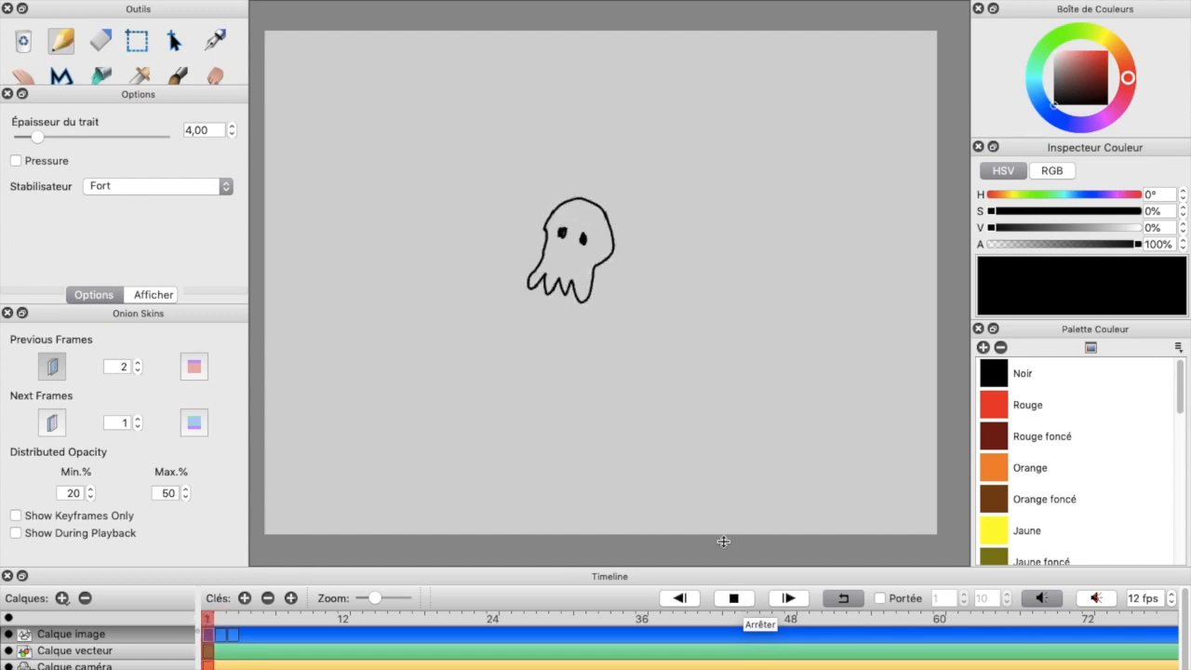
{"action": "left_click", "coordinate": [736, 598]}
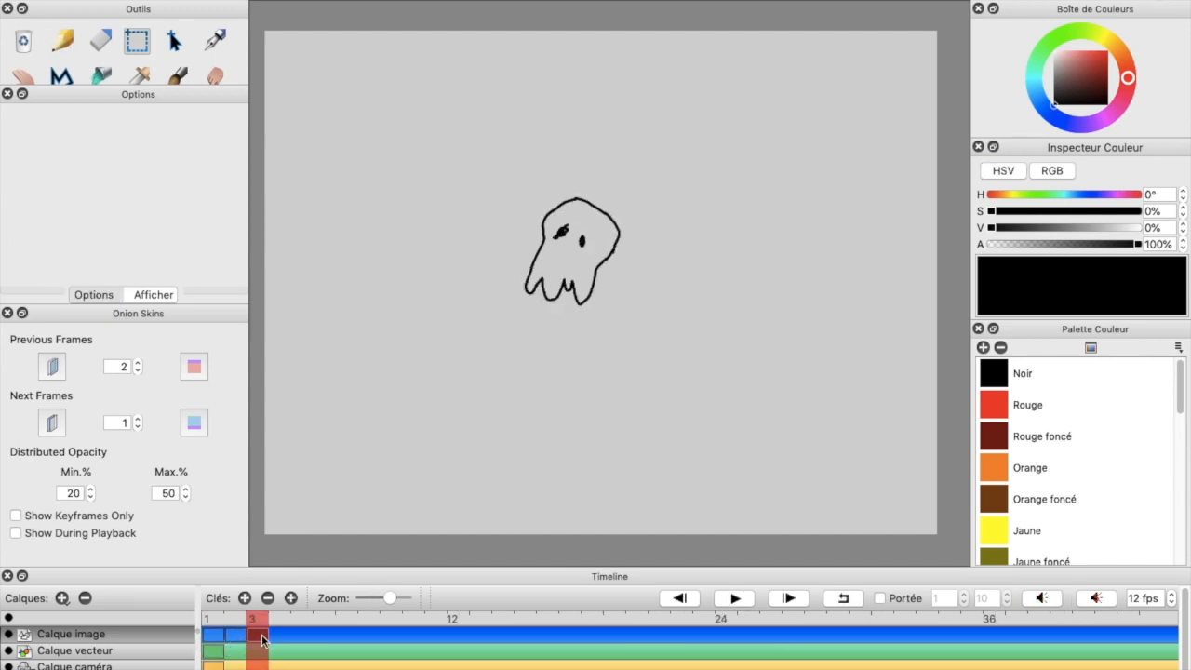
Select individual keyframes on the Calque image layer and scrub the playhead from frame 1 to frame 4.
{"action": "left_click", "coordinate": [237, 636]}
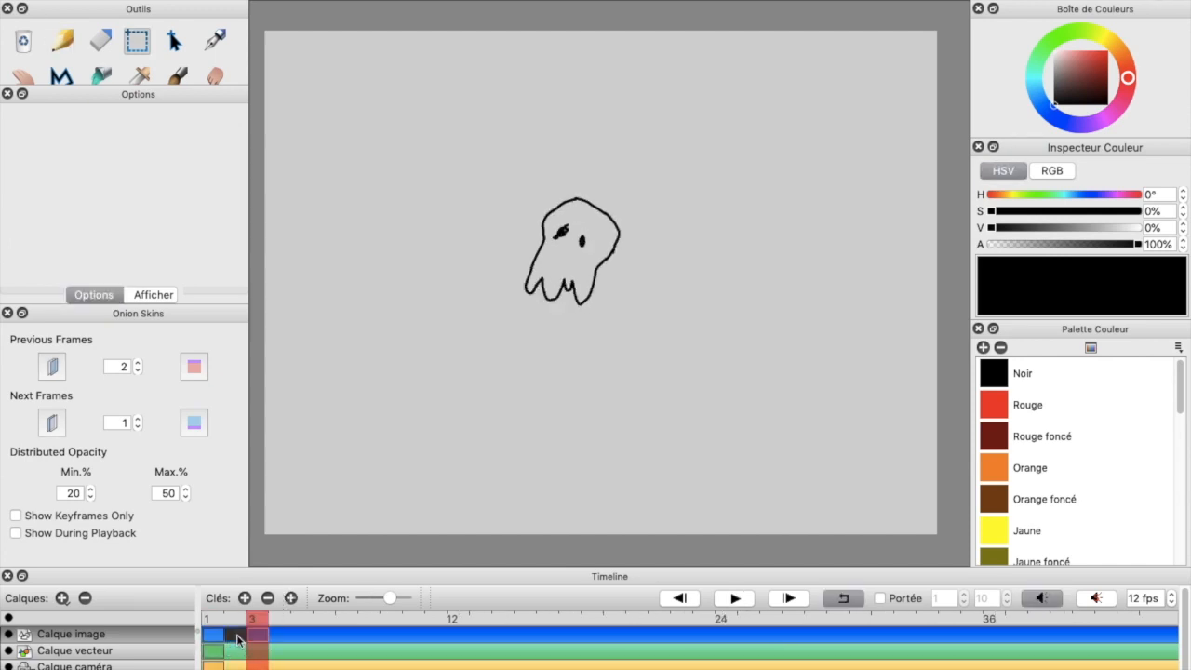
{"action": "left_click", "coordinate": [213, 638]}
{"action": "left_click", "coordinate": [222, 637]}
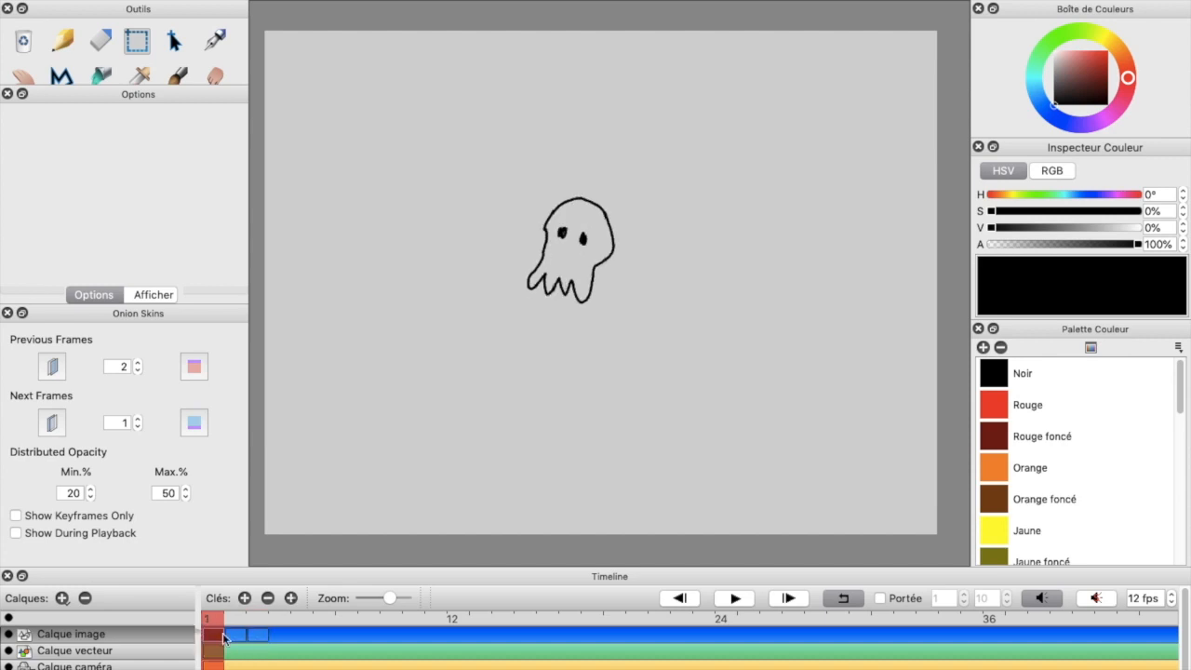
{"action": "mouse_move", "coordinate": [217, 622]}
{"action": "left_mouse_down"}
{"action": "mouse_move", "coordinate": [300, 625]}
{"action": "mouse_move", "coordinate": [285, 627]}
{"action": "left_mouse_up"}
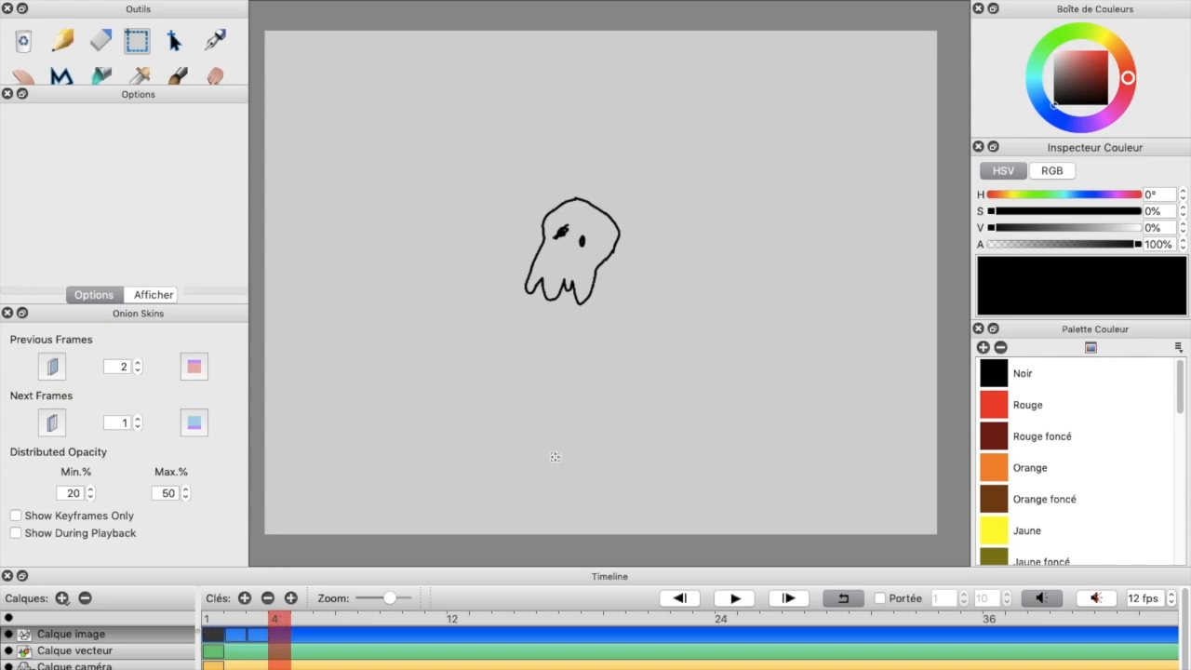
Replay the looping ghost animation, stop it and move the playhead back to frame 1.
{"action": "left_click", "coordinate": [740, 598]}
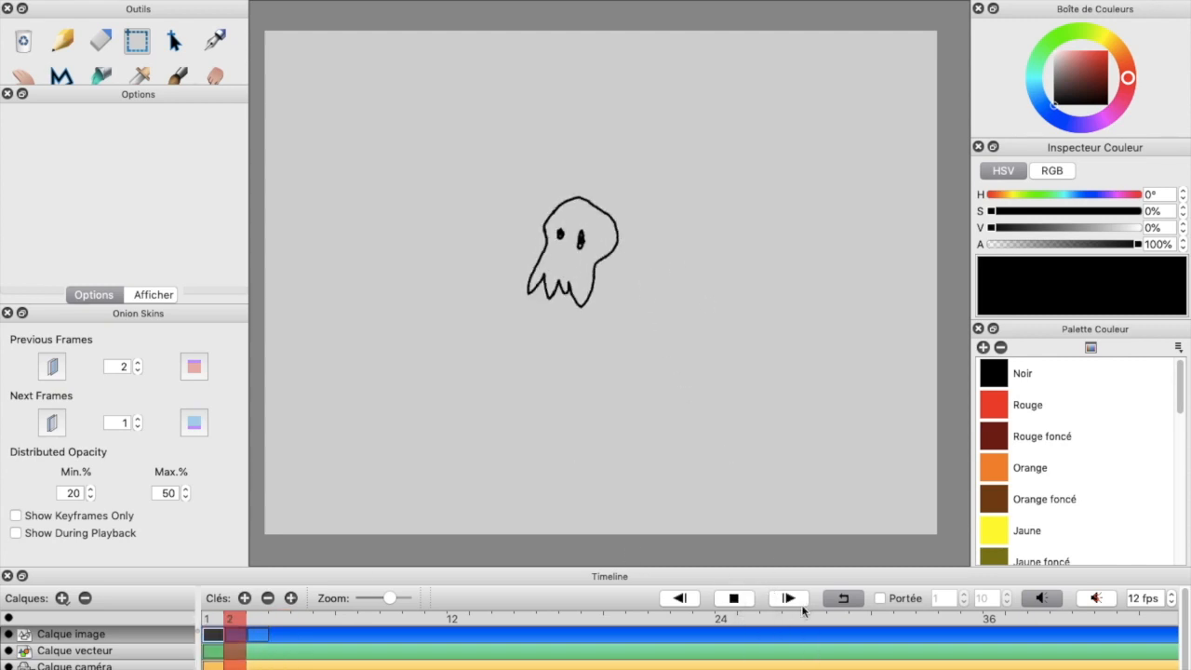
{"action": "left_click", "coordinate": [734, 600]}
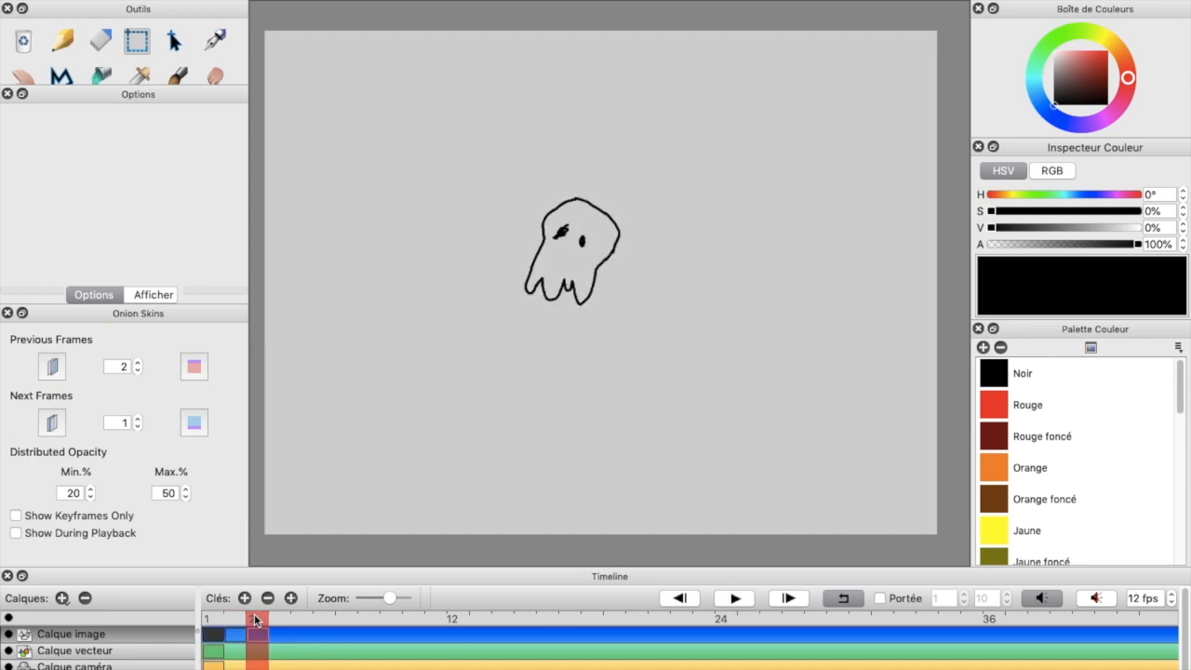
{"action": "left_click_drag", "start_coordinate": [258, 621], "coordinate": [207, 624]}
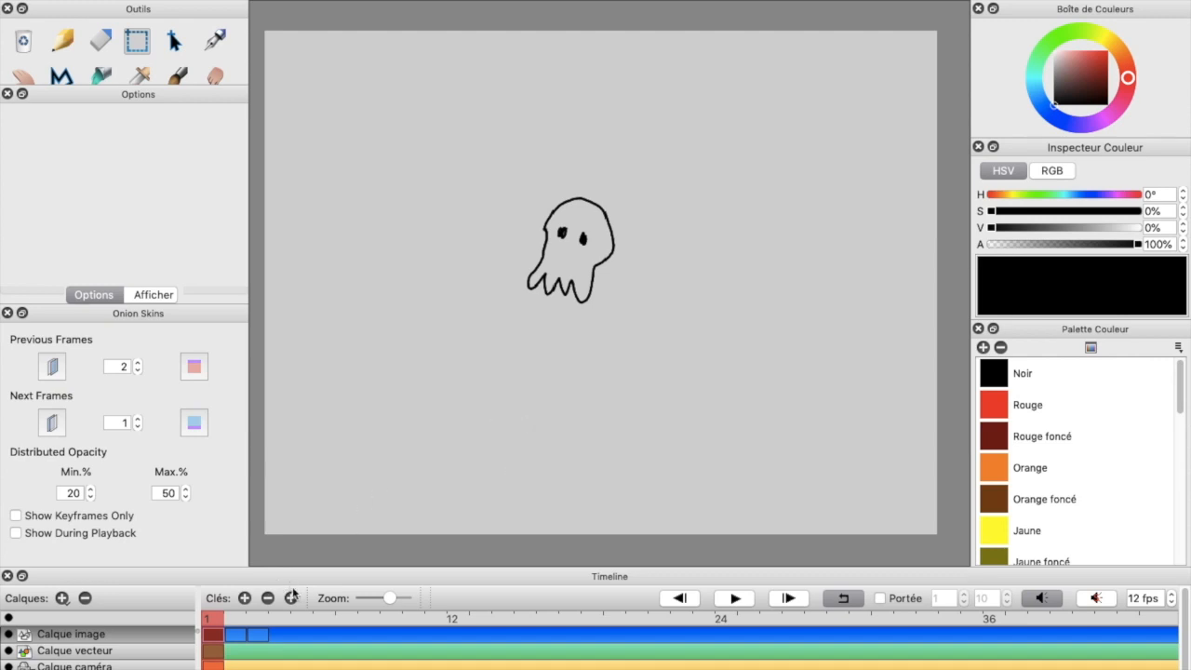
Duplicate the first ghost keyframe onto frame 4 and add another duplicate at frame 5.
{"action": "left_click", "coordinate": [233, 636]}
{"action": "left_click", "coordinate": [213, 636]}
{"action": "left_click", "coordinate": [291, 599]}
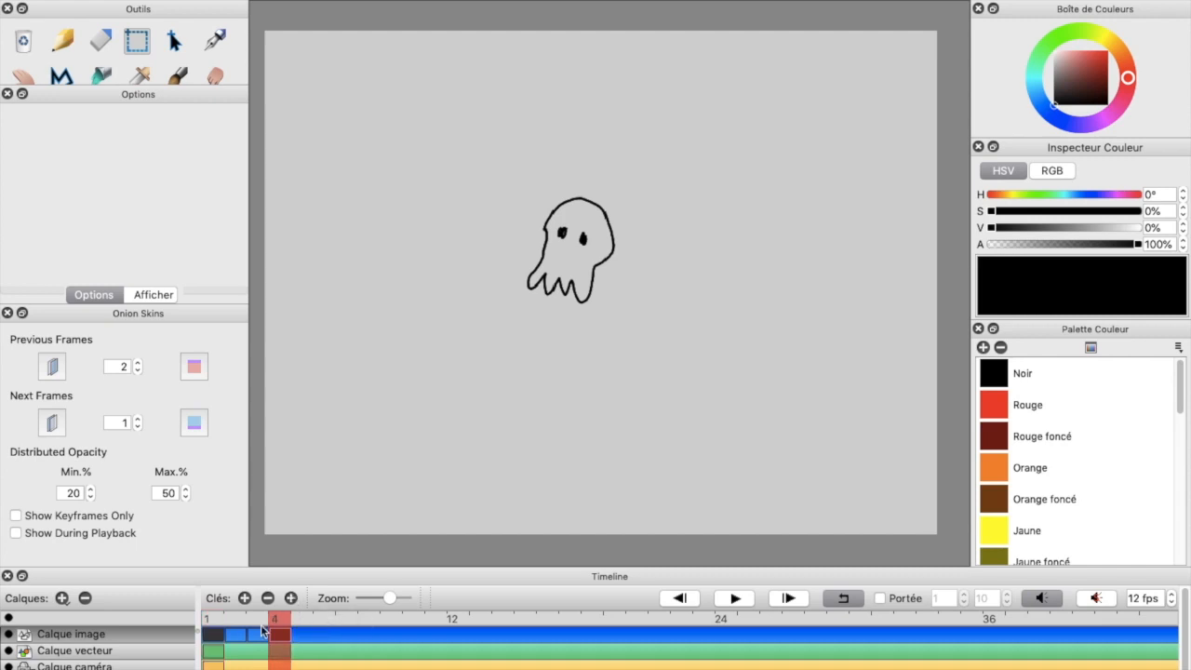
{"action": "left_click", "coordinate": [291, 600]}
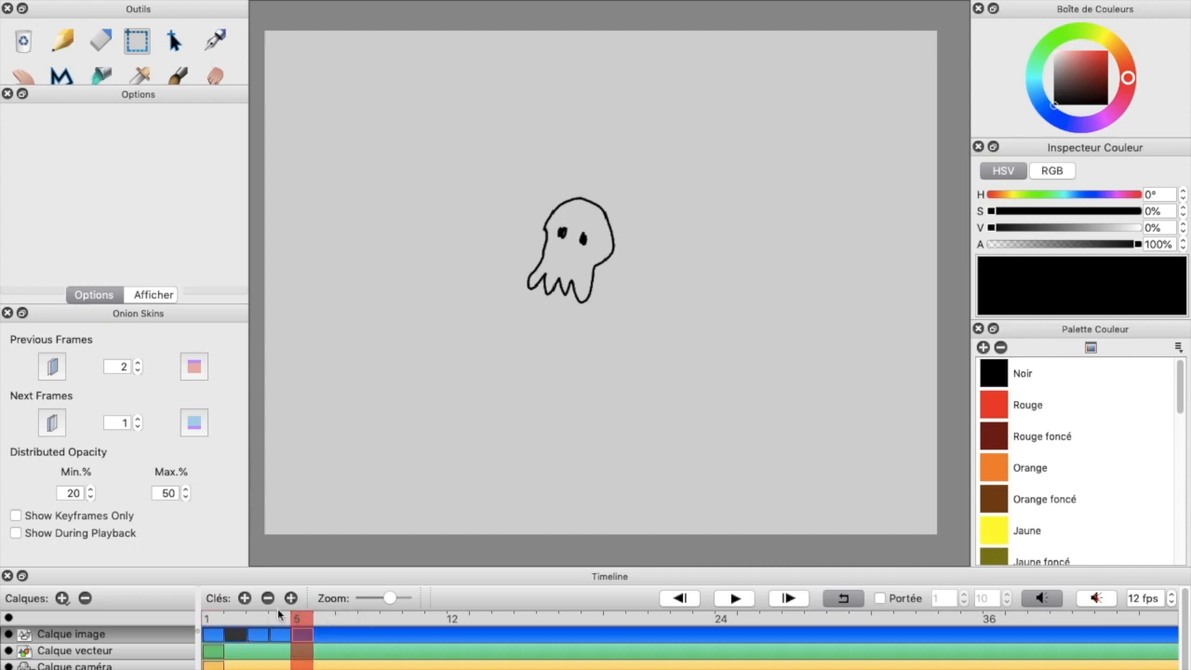
Try to duplicate the third ghost keyframe onto frame 6 and check the copies on frames 4 and 6.
{"action": "left_click", "coordinate": [263, 639]}
{"action": "left_click", "coordinate": [291, 600]}
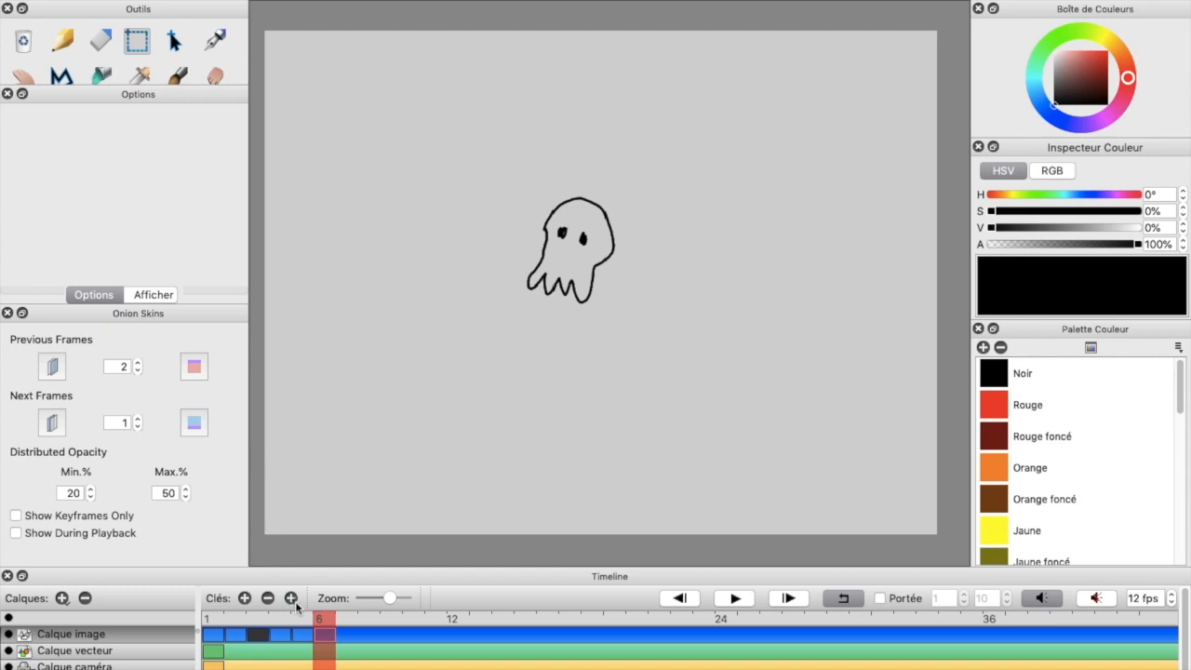
{"action": "mouse_move", "coordinate": [322, 620]}
{"action": "left_mouse_down"}
{"action": "mouse_move", "coordinate": [256, 622]}
{"action": "mouse_move", "coordinate": [346, 622]}
{"action": "mouse_move", "coordinate": [235, 624]}
{"action": "mouse_move", "coordinate": [312, 636]}
{"action": "mouse_move", "coordinate": [281, 637]}
{"action": "left_mouse_up"}
{"action": "left_click", "coordinate": [282, 638]}
{"action": "left_click", "coordinate": [326, 639]}
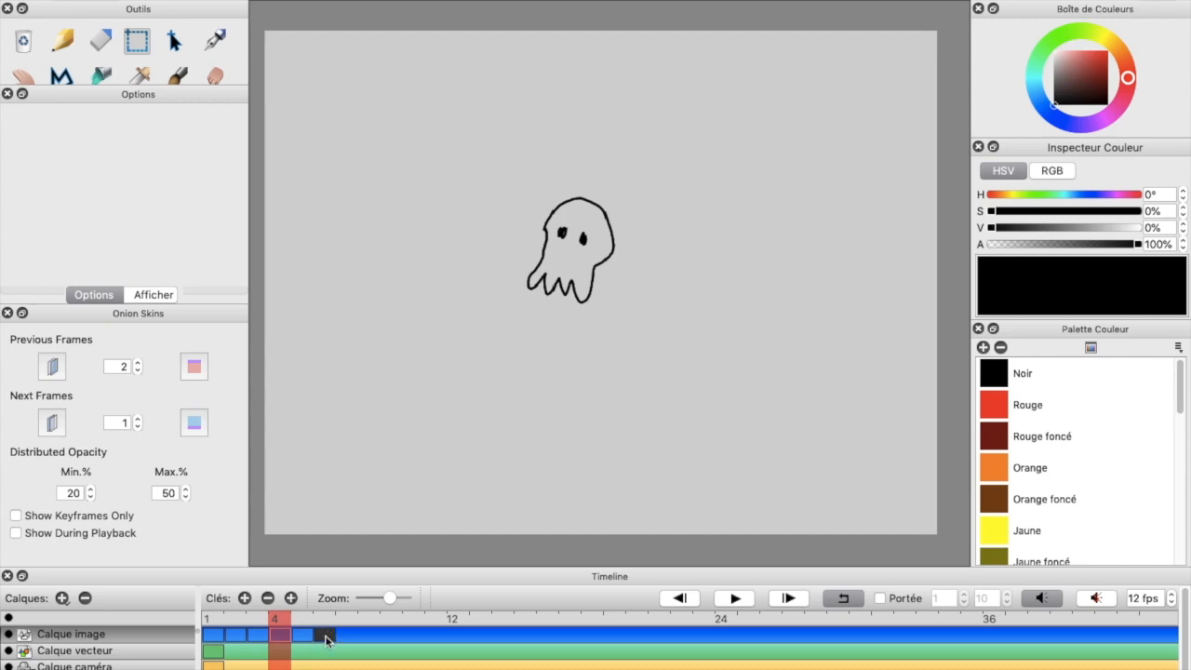
{"action": "left_click", "coordinate": [318, 625]}
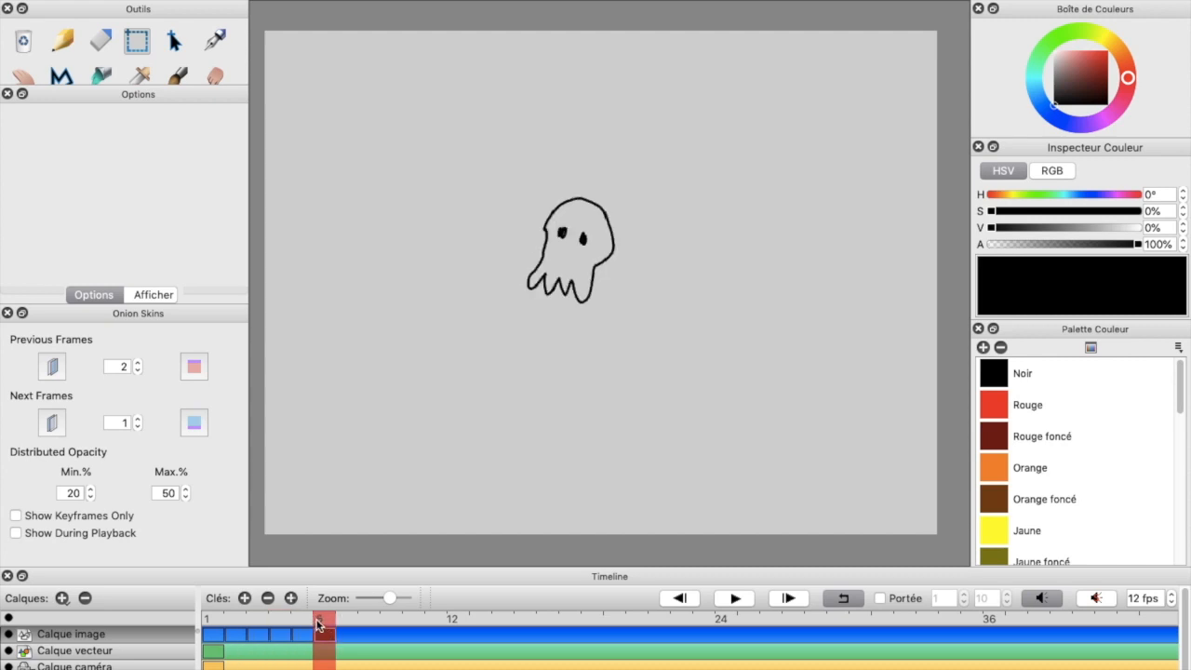
Delete the duplicated ghost keyframes at frames 6, 5 and 4 on the Calque image layer.
{"action": "left_click", "coordinate": [268, 599]}
{"action": "left_click", "coordinate": [268, 598]}
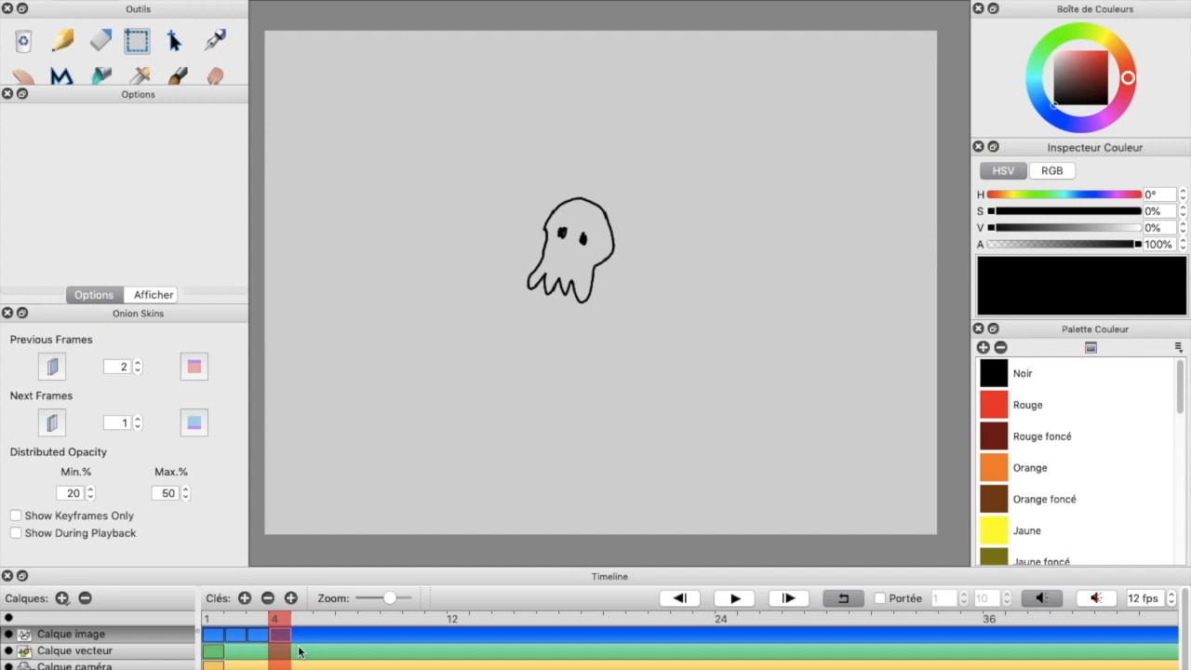
{"action": "left_click", "coordinate": [268, 599]}
Duplicate the ghost keyframes at frames 1, 2 and 3 onto frames 4, 5 and 6, placing the playhead on each original before copying.
{"action": "mouse_move", "coordinate": [262, 623]}
{"action": "left_mouse_down"}
{"action": "mouse_move", "coordinate": [213, 623]}
{"action": "mouse_move", "coordinate": [252, 619]}
{"action": "mouse_move", "coordinate": [218, 631]}
{"action": "mouse_move", "coordinate": [257, 622]}
{"action": "mouse_move", "coordinate": [207, 620]}
{"action": "left_mouse_up"}
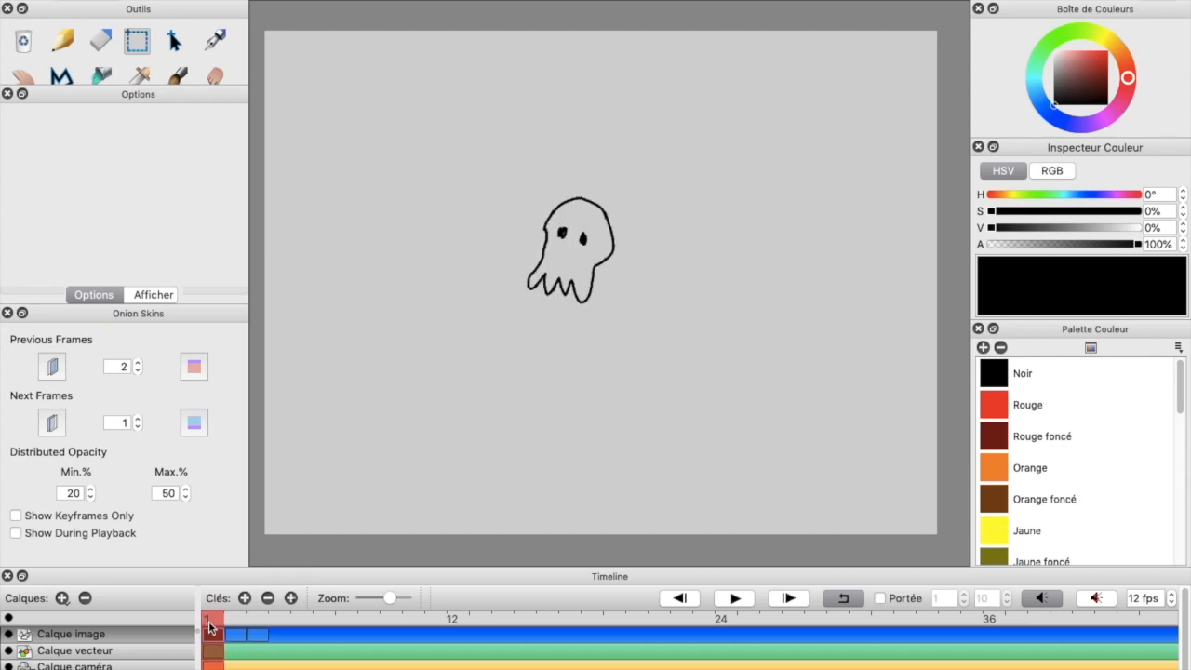
{"action": "left_click", "coordinate": [290, 600]}
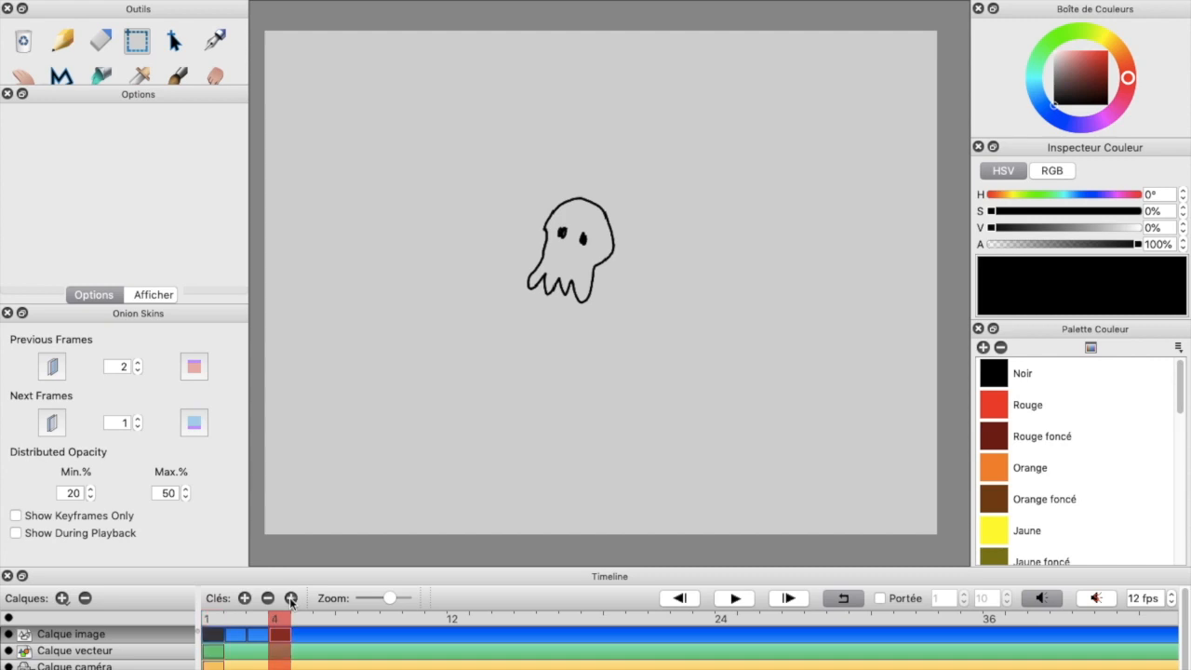
{"action": "left_click", "coordinate": [239, 636]}
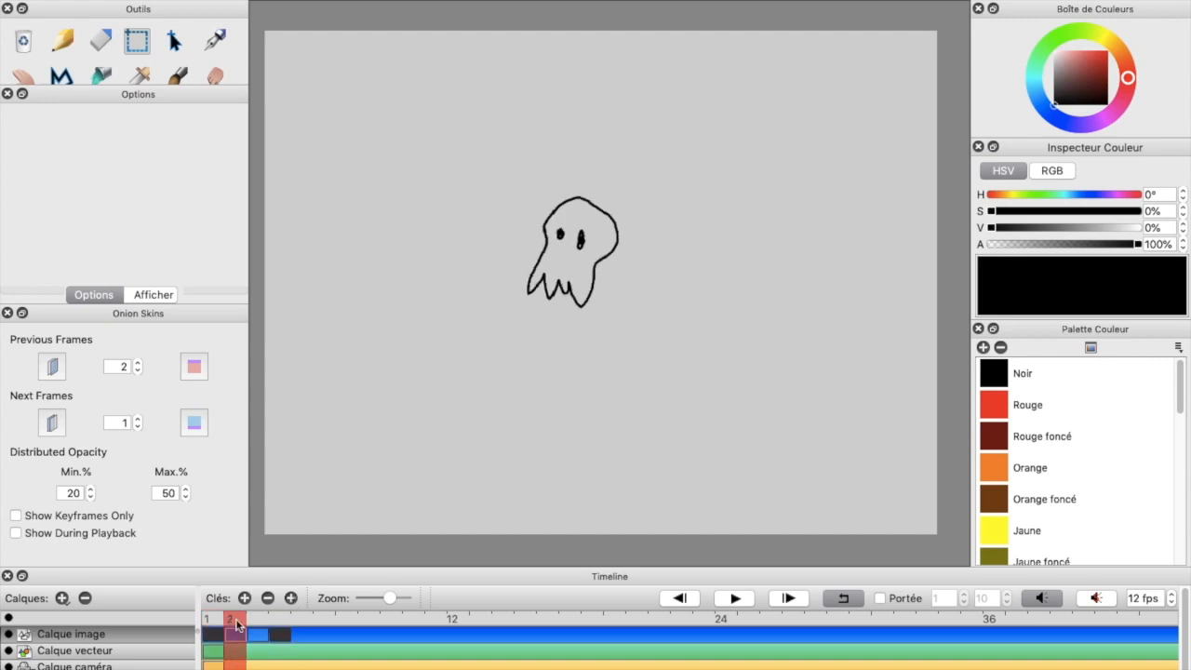
{"action": "left_click", "coordinate": [290, 599]}
{"action": "left_click", "coordinate": [272, 619]}
{"action": "left_click", "coordinate": [264, 619]}
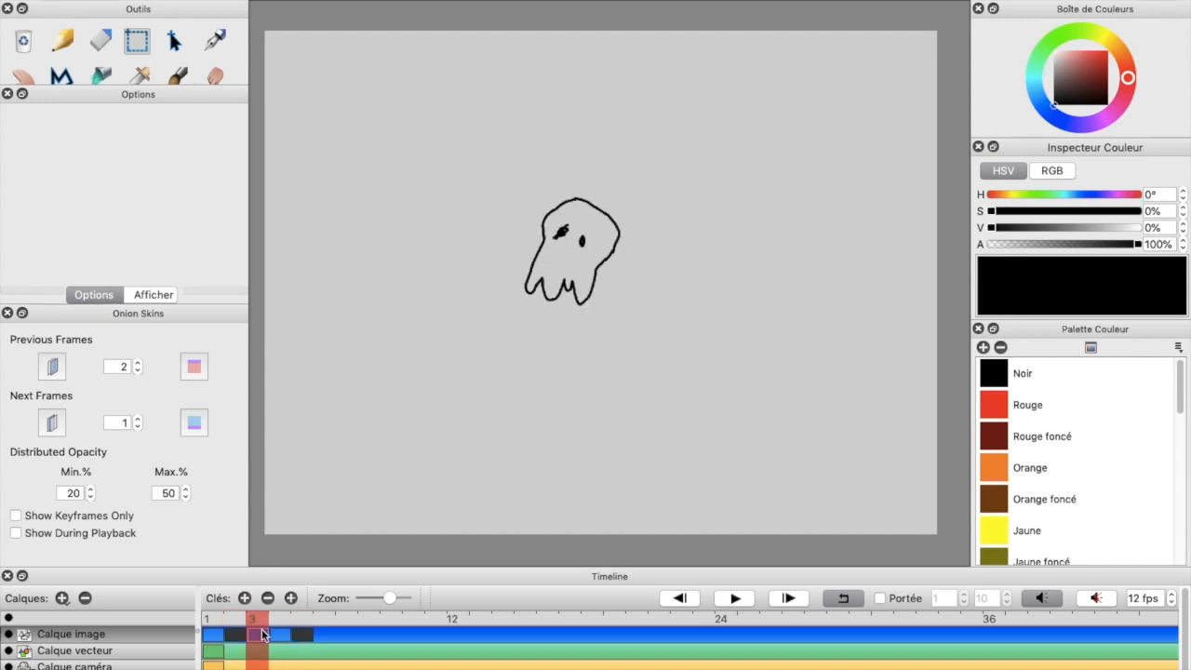
{"action": "left_click", "coordinate": [291, 598]}
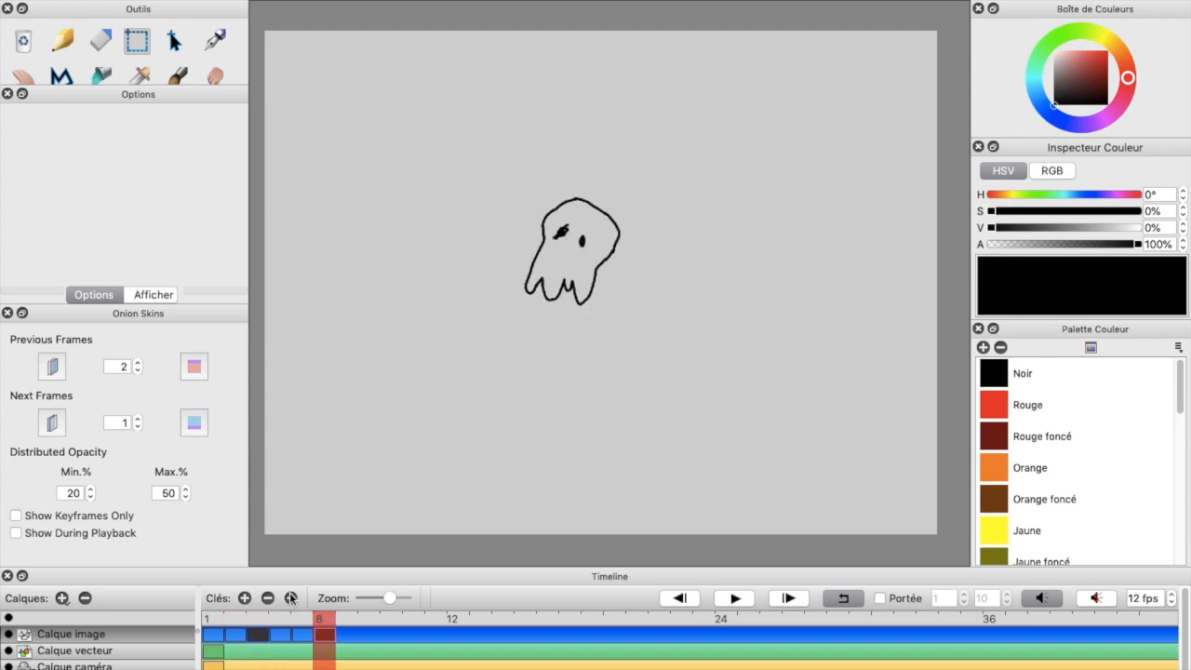
Play the looping six-frame ghost animation, stop it and return the playhead to frame 1.
{"action": "left_click", "coordinate": [735, 599]}
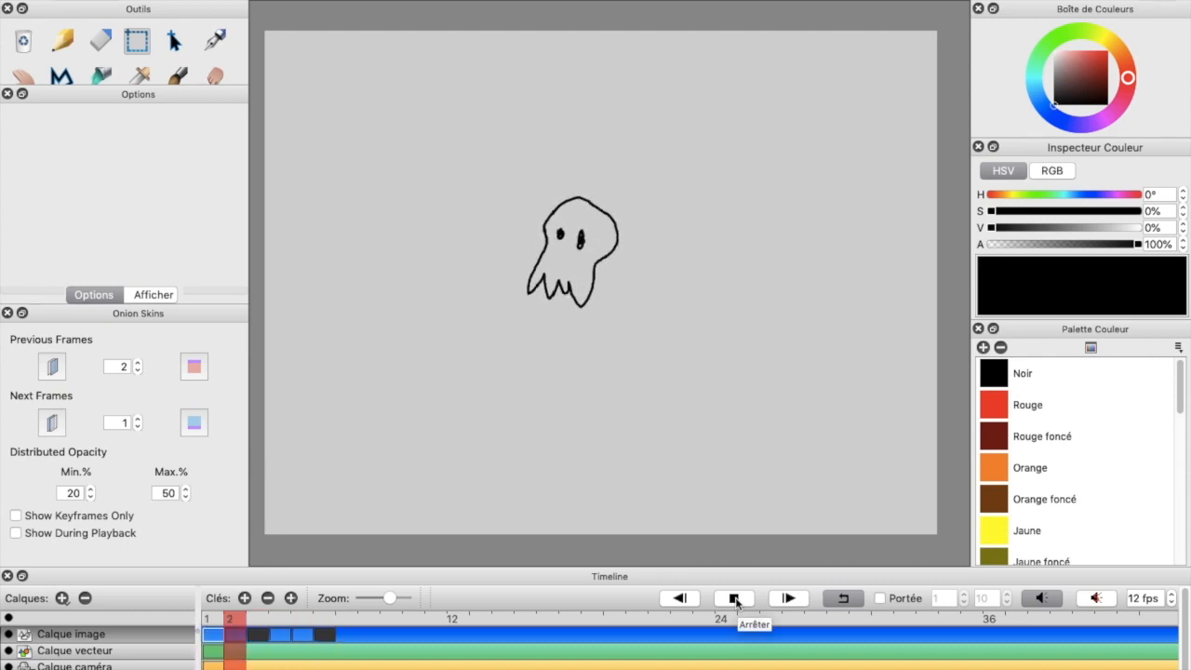
{"action": "left_click", "coordinate": [736, 600]}
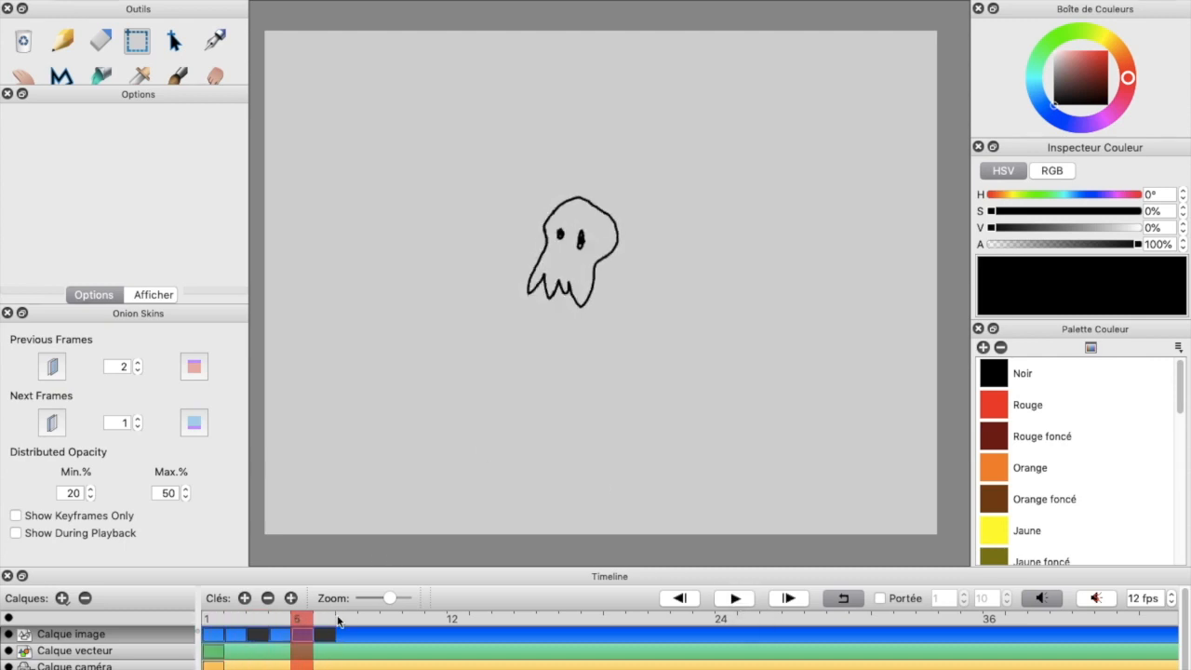
{"action": "left_click_drag", "start_coordinate": [323, 619], "coordinate": [211, 620]}
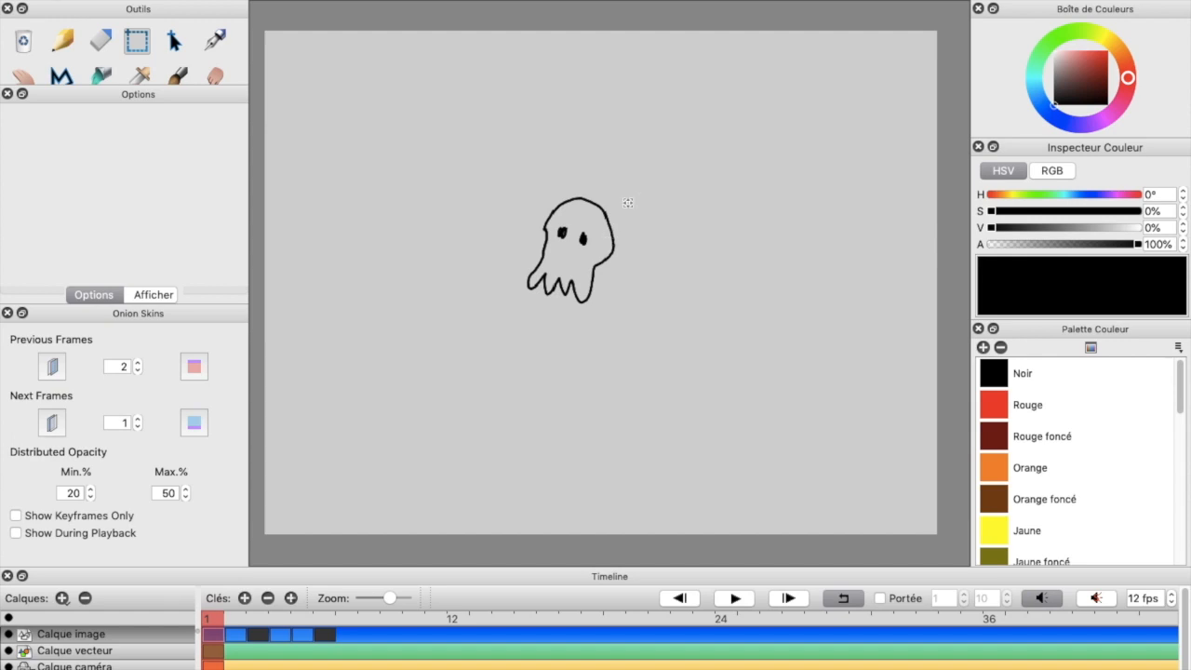
Add a new bitmap image layer named "ailes".
{"action": "left_click", "coordinate": [61, 598]}
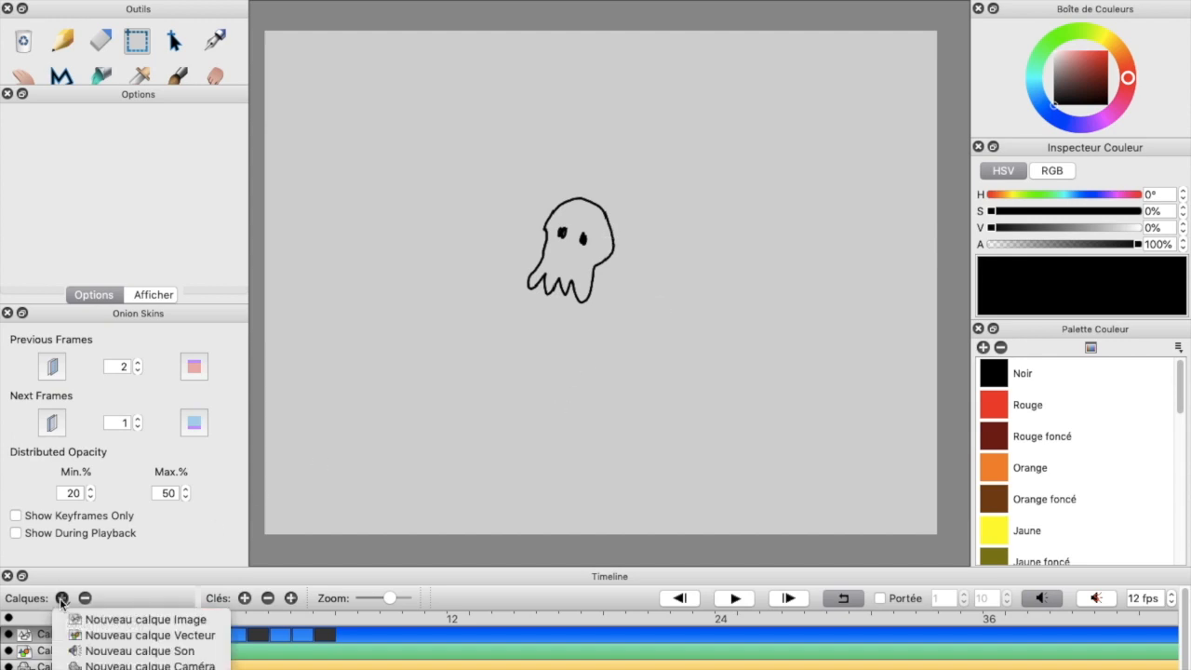
{"action": "left_click", "coordinate": [126, 620]}
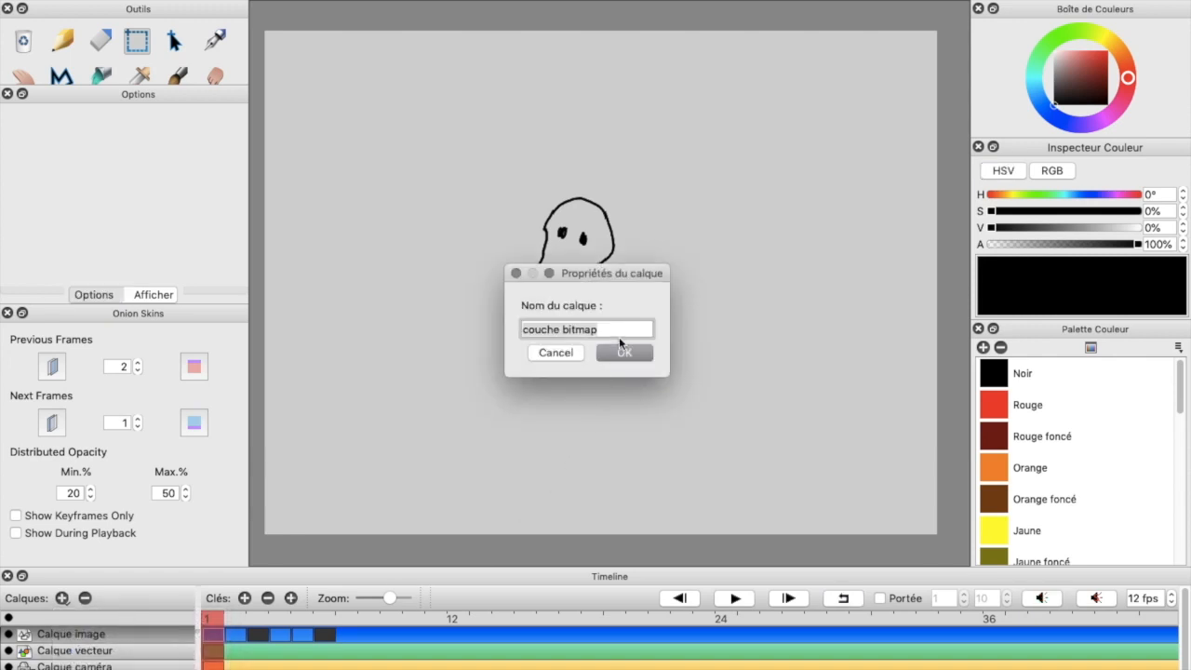
{"action": "type", "text": "ailes"}
{"action": "key", "text": "Return"}
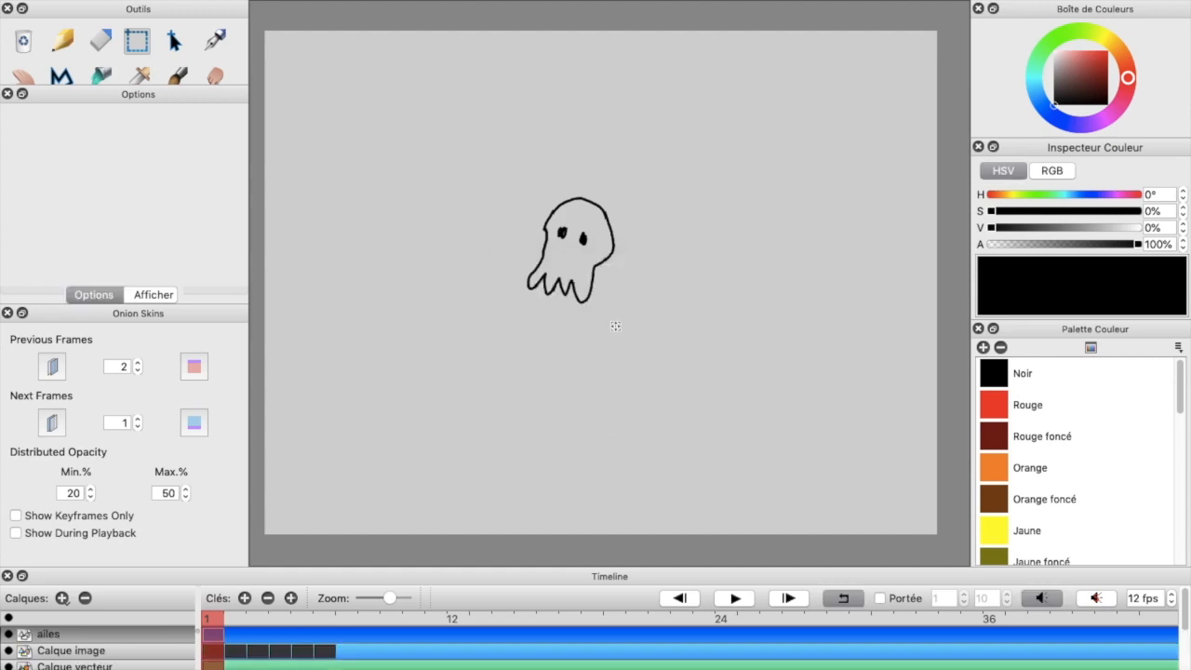
Draw a curved, raised wing line on each side of the ghost with the Pencil on frame 1 of the ailes layer.
{"action": "key", "text": "n"}
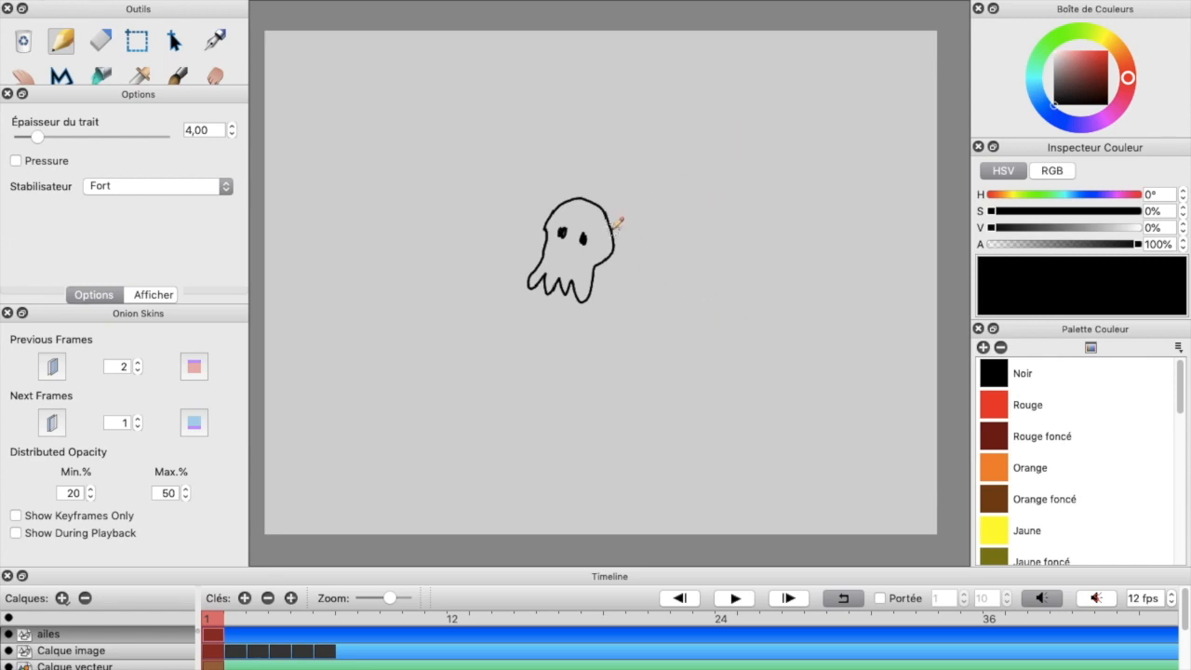
{"action": "mouse_move", "coordinate": [613, 230]}
{"action": "left_mouse_down"}
{"action": "mouse_move", "coordinate": [669, 200]}
{"action": "mouse_move", "coordinate": [701, 145]}
{"action": "left_mouse_up"}
{"action": "left_click_drag", "start_coordinate": [556, 205], "coordinate": [511, 118]}
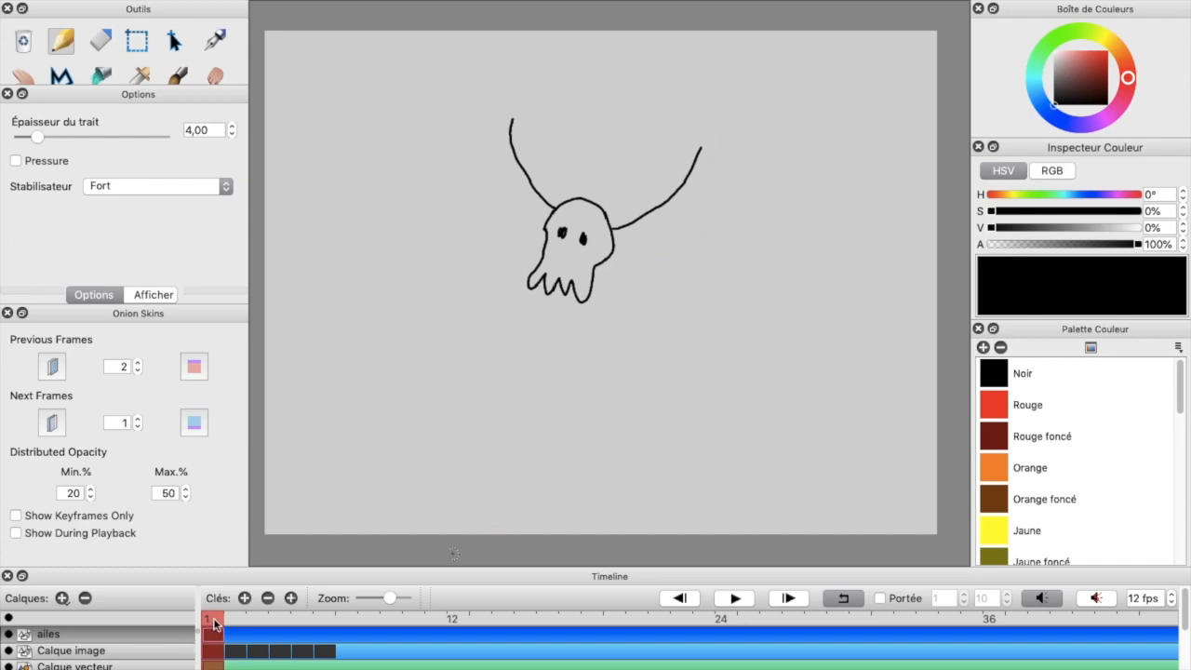
Add a keyframe at frame 2 of the ailes layer, enable previous-frame onion skins and draw both wing lines lower than on frame 1.
{"action": "left_click", "coordinate": [231, 624]}
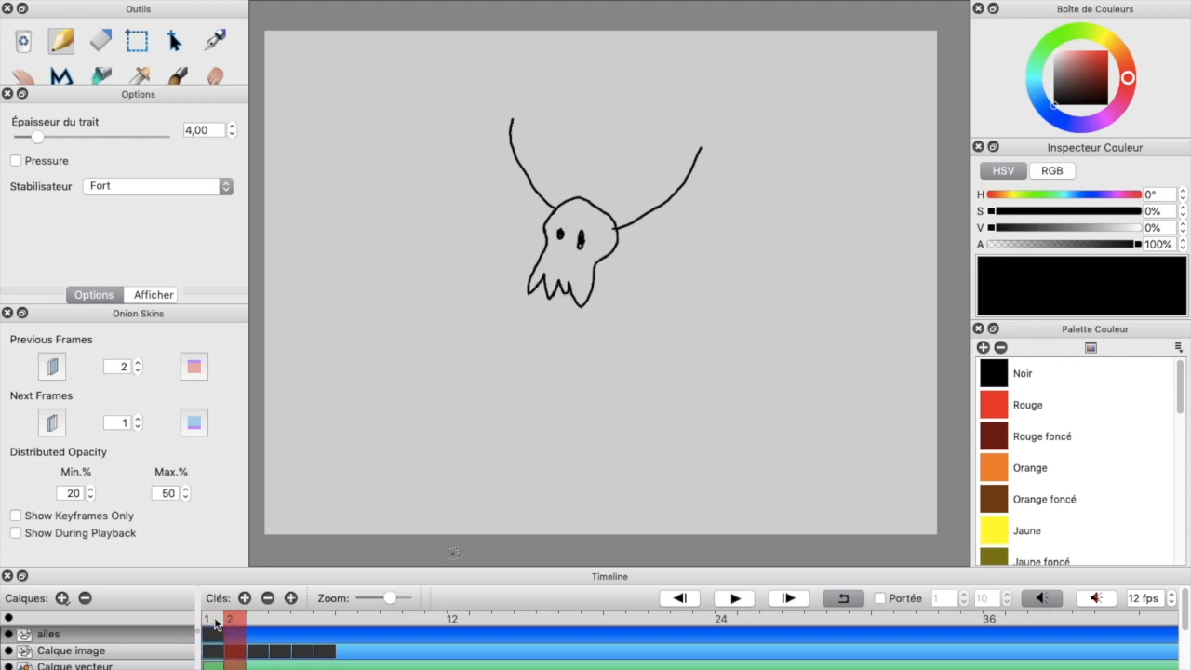
{"action": "left_click", "coordinate": [214, 624]}
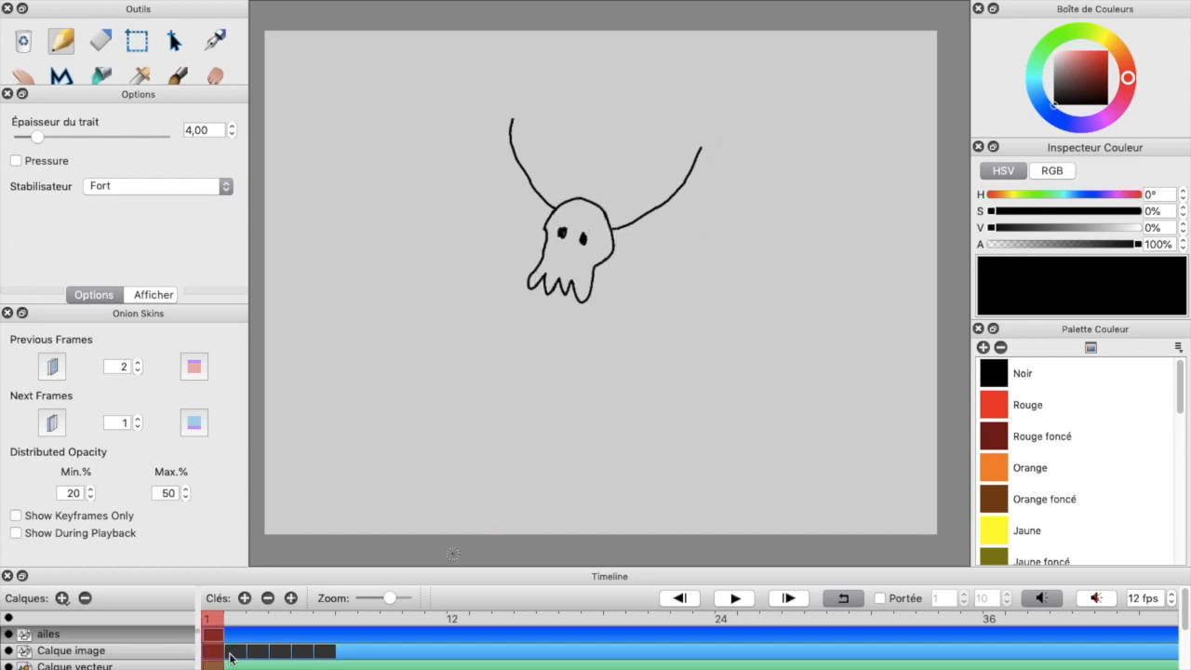
{"action": "left_click", "coordinate": [245, 598]}
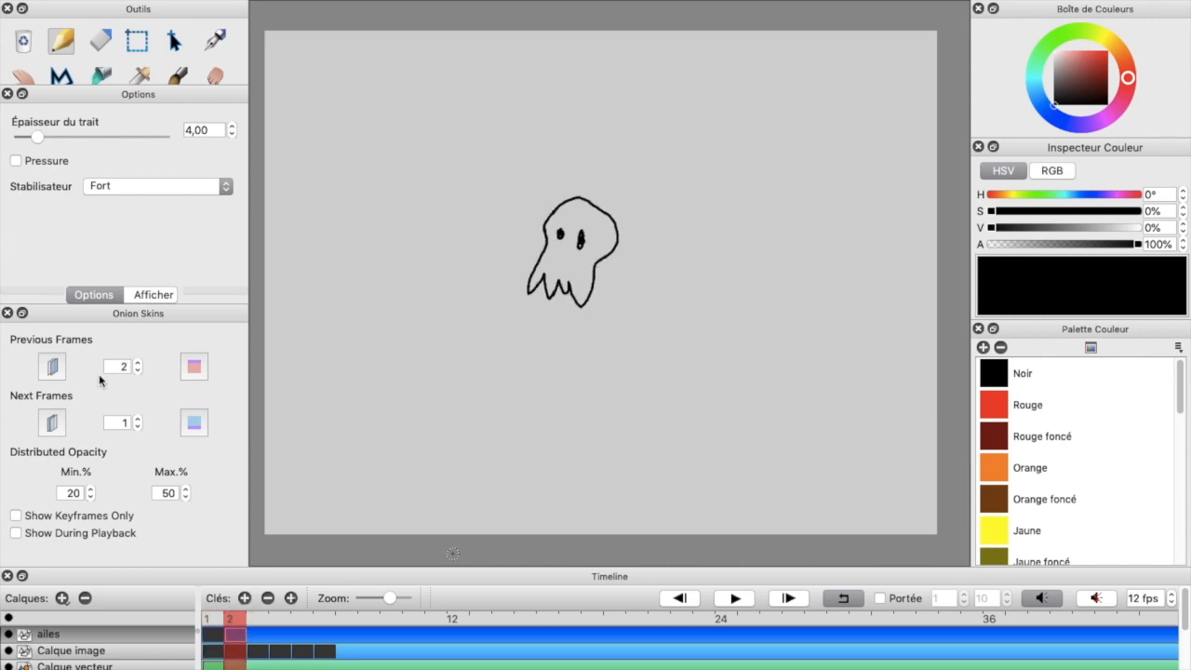
{"action": "left_click", "coordinate": [52, 366]}
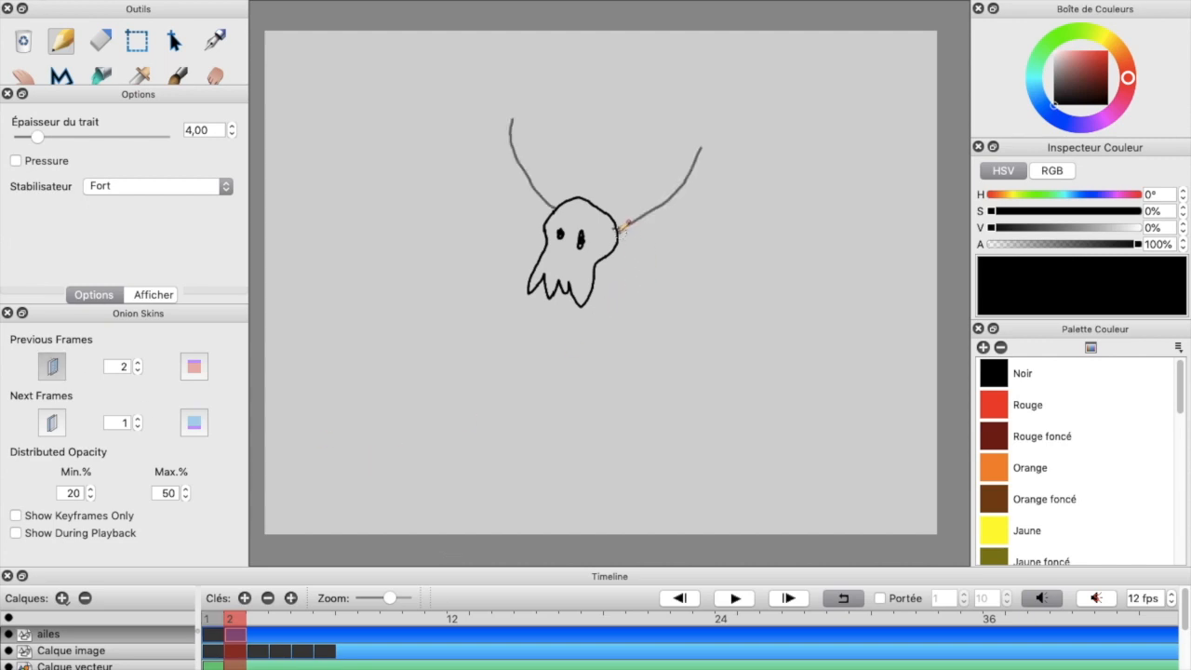
{"action": "mouse_move", "coordinate": [622, 224]}
{"action": "left_mouse_down"}
{"action": "mouse_move", "coordinate": [676, 236]}
{"action": "mouse_move", "coordinate": [723, 213]}
{"action": "left_mouse_up"}
{"action": "mouse_move", "coordinate": [555, 207]}
{"action": "left_mouse_down"}
{"action": "mouse_move", "coordinate": [484, 165]}
{"action": "mouse_move", "coordinate": [471, 169]}
{"action": "left_mouse_up"}
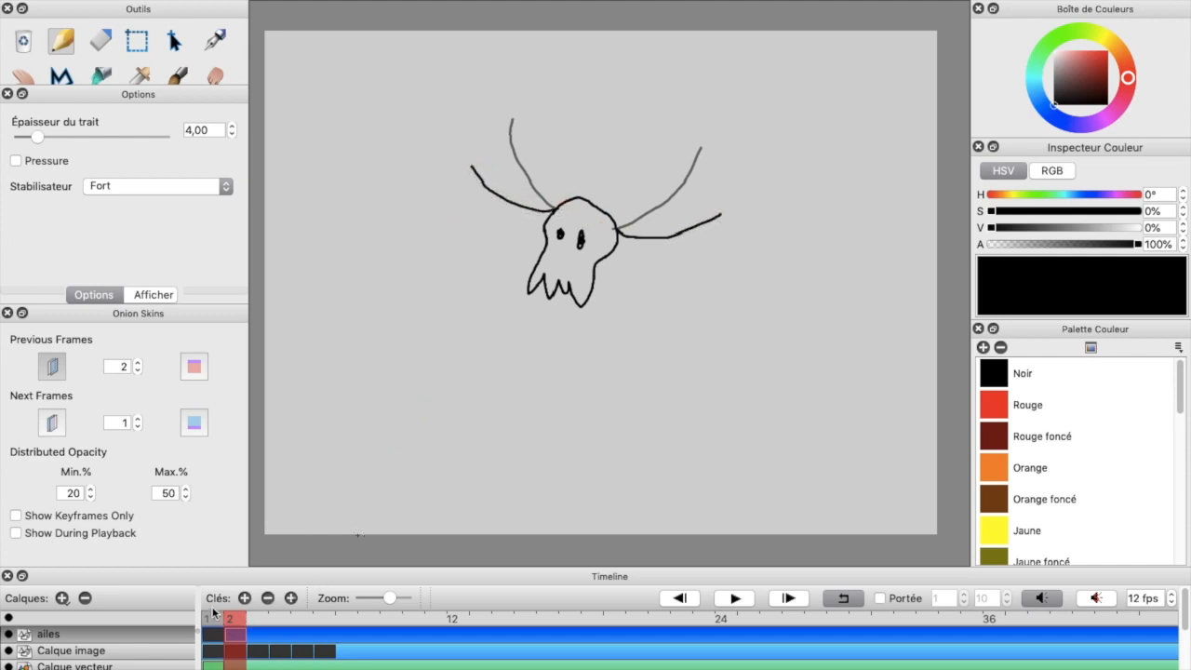
Add keyframes at frames 3 and 4 of the ailes layer and draw both wing lines progressively lower on each.
{"action": "left_click", "coordinate": [244, 597]}
{"action": "mouse_move", "coordinate": [622, 226]}
{"action": "left_mouse_down"}
{"action": "mouse_move", "coordinate": [639, 248]}
{"action": "mouse_move", "coordinate": [686, 248]}
{"action": "mouse_move", "coordinate": [709, 216]}
{"action": "left_mouse_up"}
{"action": "mouse_move", "coordinate": [573, 213]}
{"action": "left_mouse_down"}
{"action": "mouse_move", "coordinate": [517, 218]}
{"action": "mouse_move", "coordinate": [471, 184]}
{"action": "left_mouse_up"}
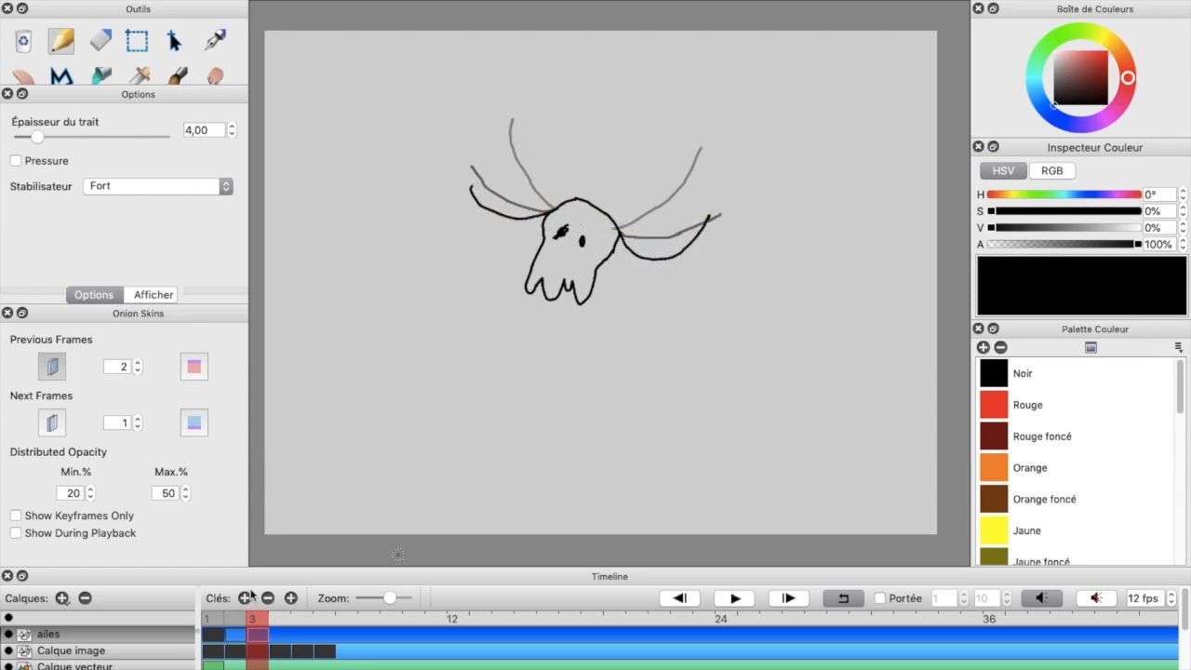
{"action": "left_click", "coordinate": [244, 597]}
{"action": "mouse_move", "coordinate": [615, 228]}
{"action": "left_mouse_down"}
{"action": "mouse_move", "coordinate": [633, 278]}
{"action": "mouse_move", "coordinate": [657, 290]}
{"action": "mouse_move", "coordinate": [713, 265]}
{"action": "left_mouse_up"}
{"action": "mouse_move", "coordinate": [615, 229]}
{"action": "left_mouse_down"}
{"action": "mouse_move", "coordinate": [648, 260]}
{"action": "mouse_move", "coordinate": [718, 257]}
{"action": "left_mouse_up"}
{"action": "mouse_move", "coordinate": [559, 210]}
{"action": "left_mouse_down"}
{"action": "mouse_move", "coordinate": [520, 240]}
{"action": "mouse_move", "coordinate": [460, 252]}
{"action": "left_mouse_up"}
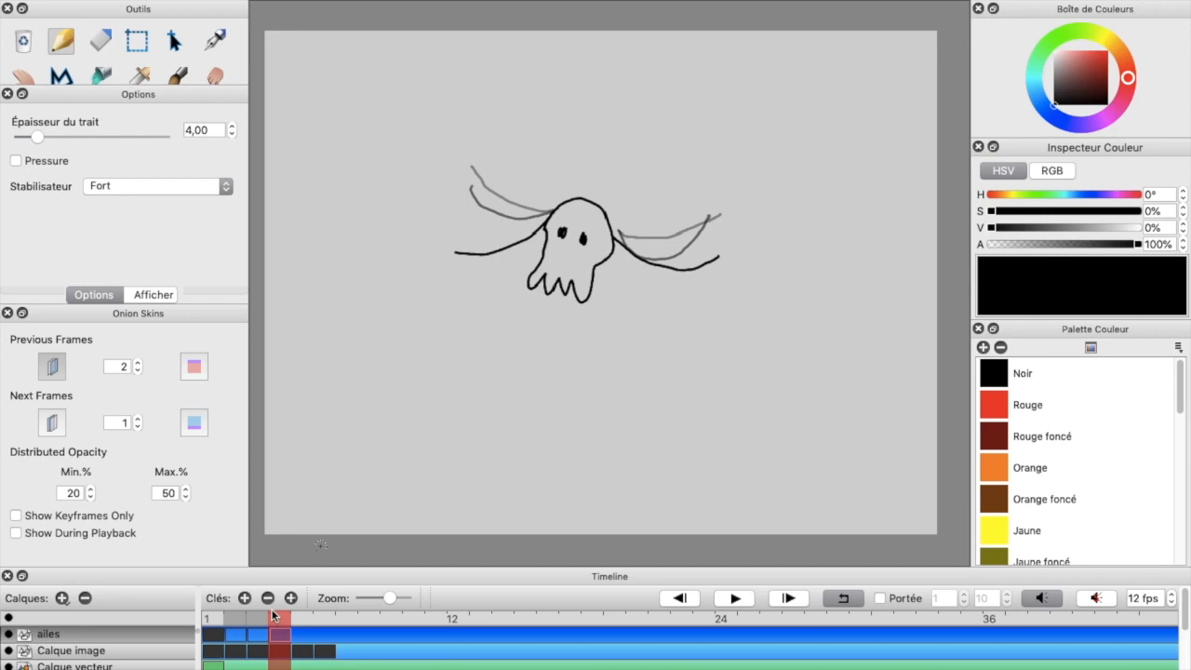
Add keyframes at frames 5 and 6 of the ailes layer, drawing both wings hanging down on frame 5 and arched upward on frame 6.
{"action": "left_click", "coordinate": [245, 598]}
{"action": "mouse_move", "coordinate": [615, 231]}
{"action": "left_mouse_down"}
{"action": "mouse_move", "coordinate": [657, 270]}
{"action": "mouse_move", "coordinate": [682, 323]}
{"action": "left_mouse_up"}
{"action": "left_click_drag", "start_coordinate": [544, 227], "coordinate": [490, 313]}
{"action": "left_click", "coordinate": [244, 598]}
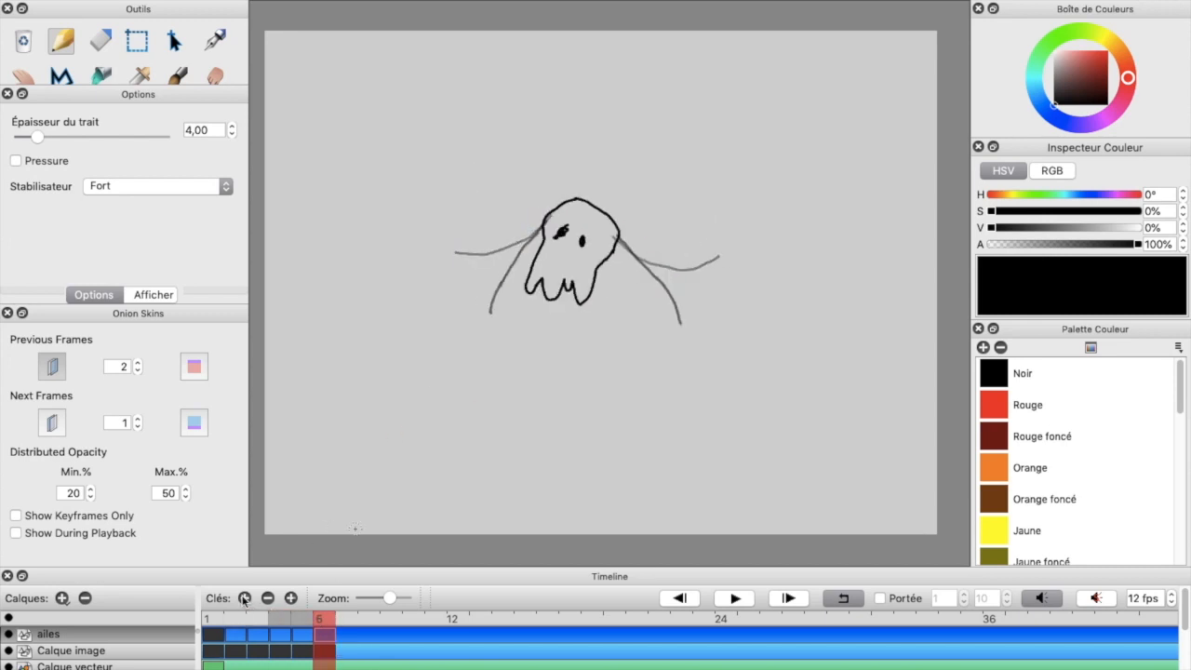
{"action": "mouse_move", "coordinate": [617, 238]}
{"action": "left_mouse_down"}
{"action": "mouse_move", "coordinate": [671, 219]}
{"action": "mouse_move", "coordinate": [693, 233]}
{"action": "mouse_move", "coordinate": [697, 272]}
{"action": "left_mouse_up"}
{"action": "mouse_move", "coordinate": [546, 220]}
{"action": "left_mouse_down"}
{"action": "mouse_move", "coordinate": [501, 177]}
{"action": "mouse_move", "coordinate": [469, 190]}
{"action": "mouse_move", "coordinate": [460, 229]}
{"action": "left_mouse_up"}
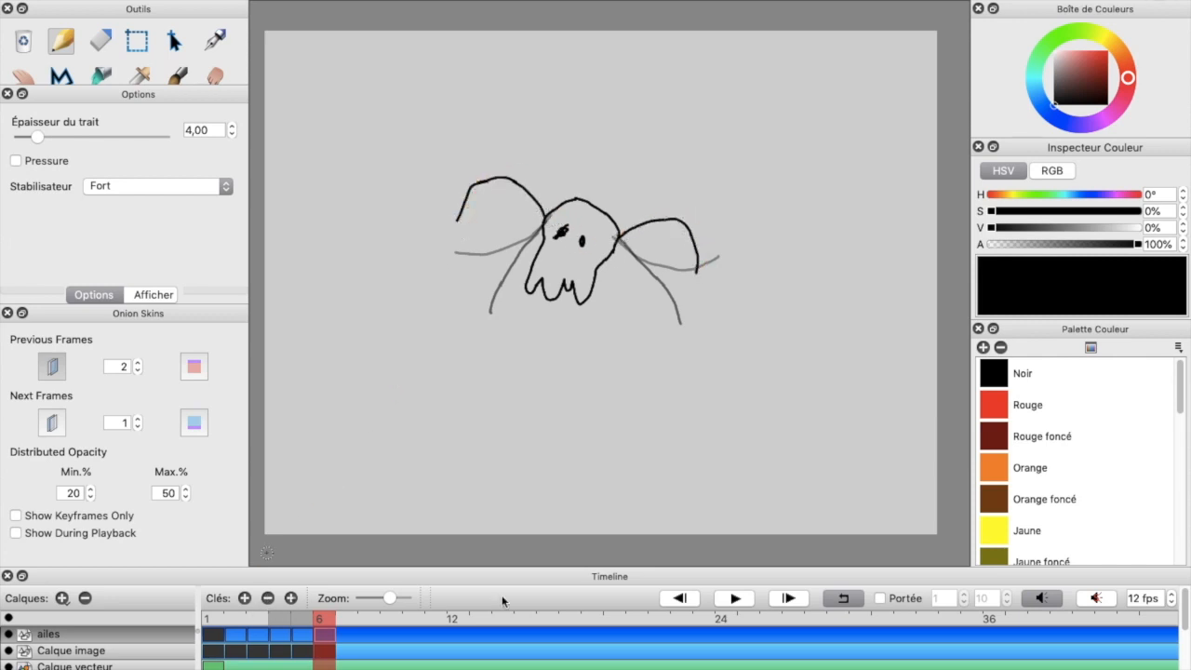
Play the looping winged ghost animation, stop it and return to frame 1.
{"action": "left_click", "coordinate": [736, 600]}
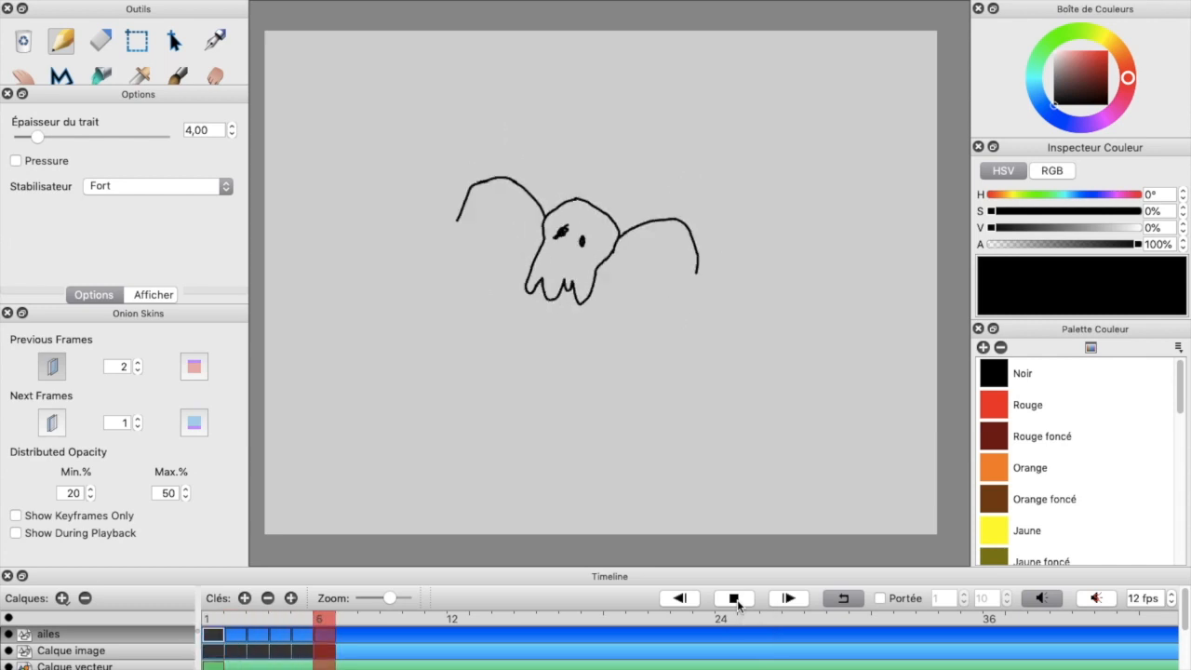
{"action": "left_click", "coordinate": [737, 599]}
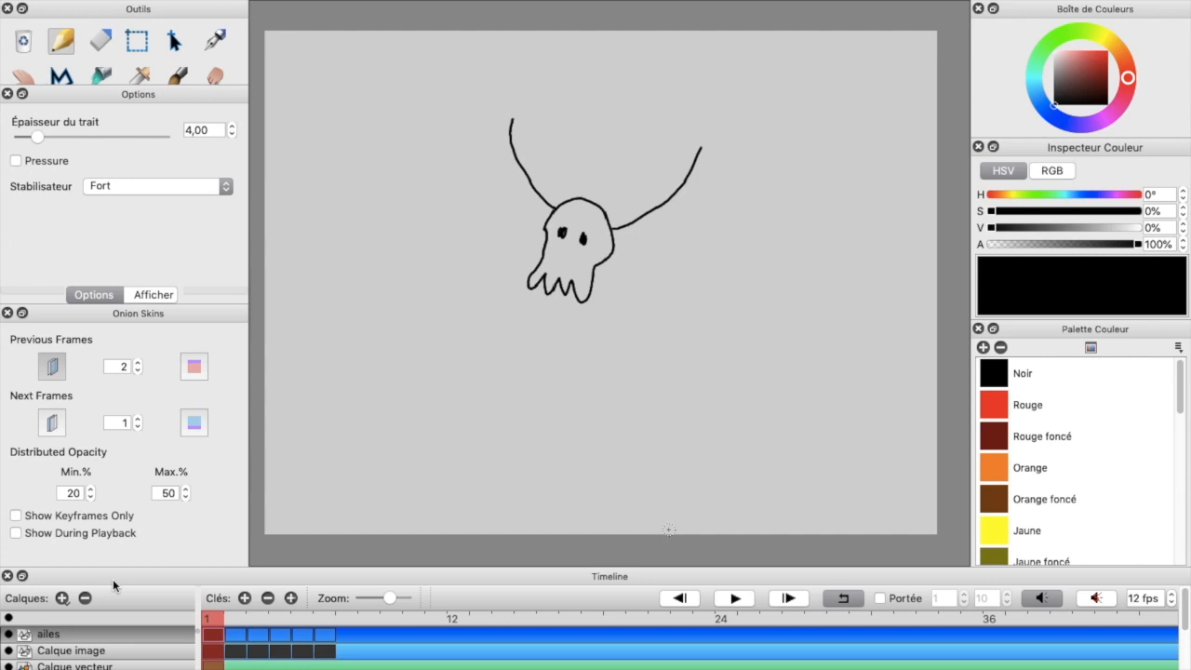
{"action": "key", "text": "space"}
{"action": "key", "text": "space"}
{"action": "key", "text": "space"}
{"action": "key", "text": "space"}
Complete the wing on the ghost's right side with a feathered lower edge on frames 1, 2 and 3 of the ailes layer.
{"action": "mouse_move", "coordinate": [702, 149]}
{"action": "left_mouse_down"}
{"action": "mouse_move", "coordinate": [691, 216]}
{"action": "mouse_move", "coordinate": [708, 209]}
{"action": "mouse_move", "coordinate": [685, 235]}
{"action": "mouse_move", "coordinate": [614, 244]}
{"action": "left_mouse_up"}
{"action": "key", "text": "Right"}
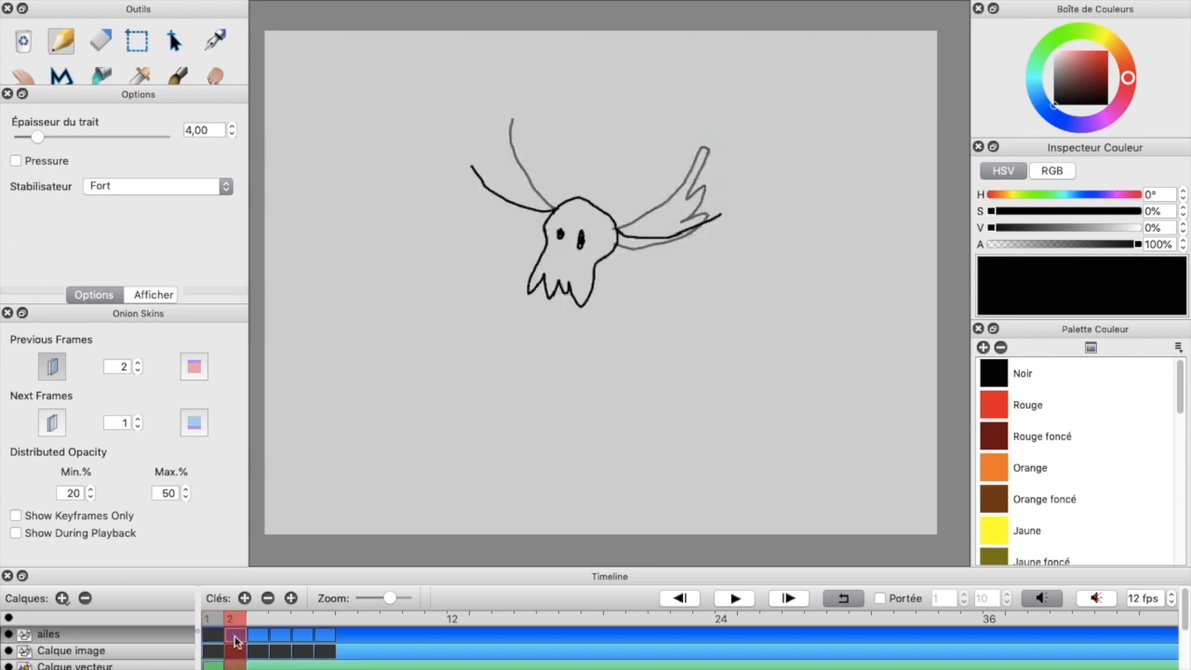
{"action": "mouse_move", "coordinate": [718, 218]}
{"action": "left_mouse_down"}
{"action": "mouse_move", "coordinate": [642, 264]}
{"action": "mouse_move", "coordinate": [611, 234]}
{"action": "left_mouse_up"}
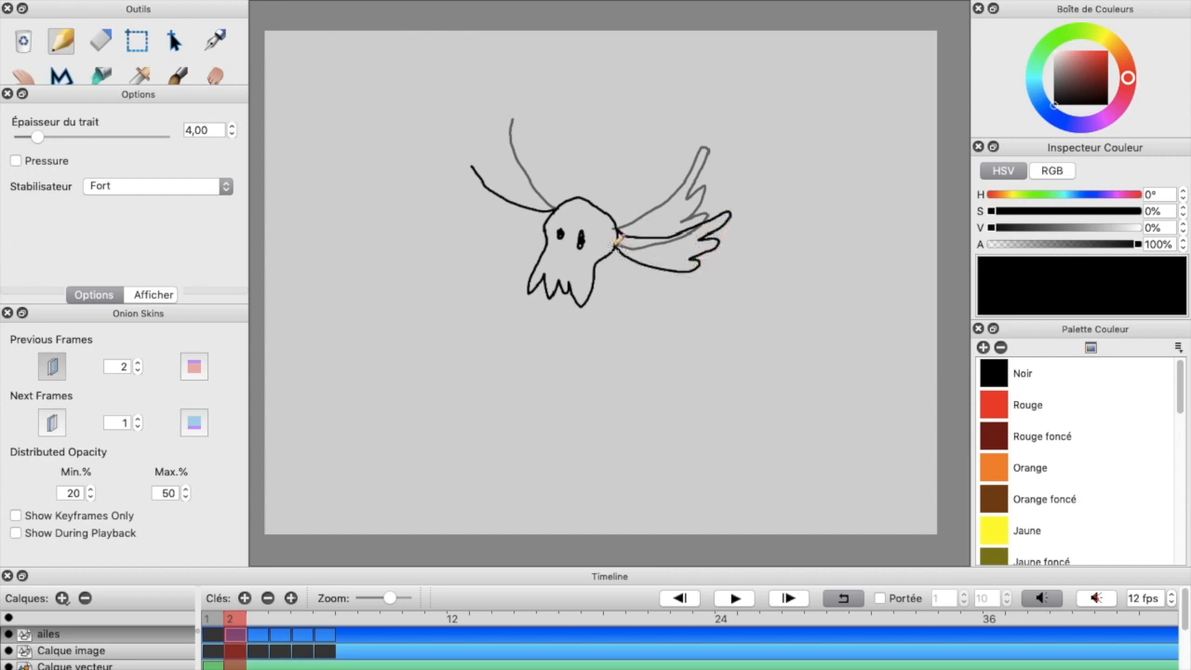
{"action": "key", "text": "Right"}
{"action": "mouse_move", "coordinate": [709, 217]}
{"action": "left_mouse_down"}
{"action": "mouse_move", "coordinate": [691, 272]}
{"action": "mouse_move", "coordinate": [618, 254]}
{"action": "mouse_move", "coordinate": [614, 242]}
{"action": "left_mouse_up"}
Add the feathered lower edge to the right-hand wing on frames 4, 5 and 6, and play the animation.
{"action": "key", "text": "Right"}
{"action": "left_click_drag", "start_coordinate": [730, 245], "coordinate": [697, 284]}
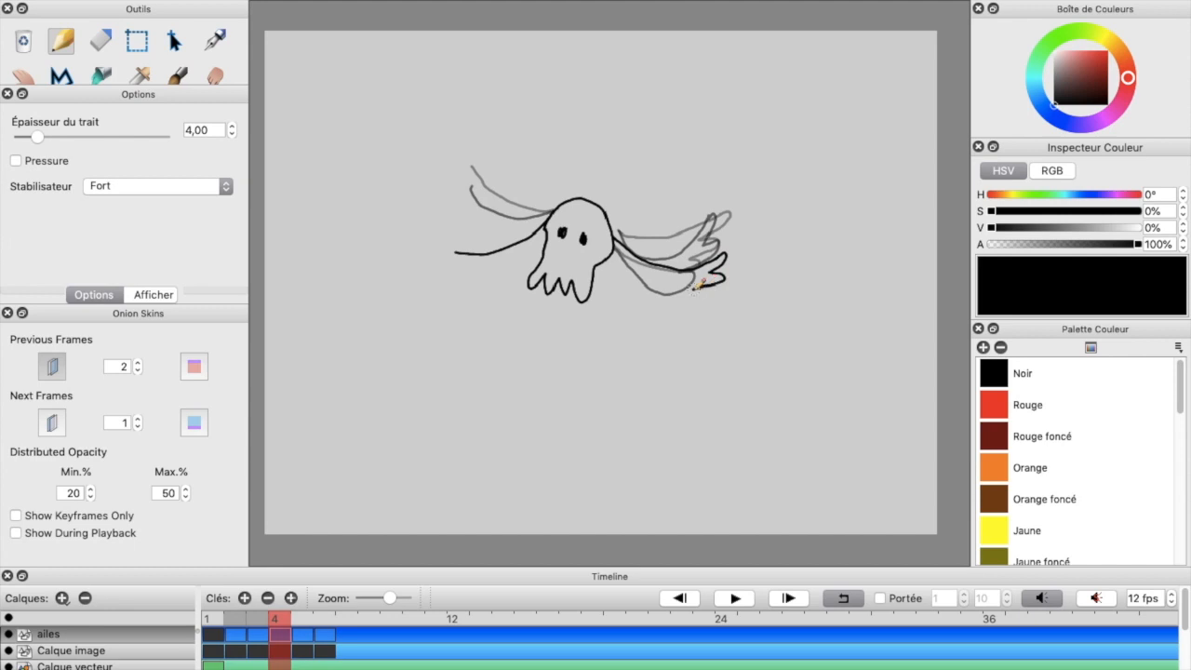
{"action": "key", "text": "Right"}
{"action": "left_click_drag", "start_coordinate": [616, 234], "coordinate": [681, 326]}
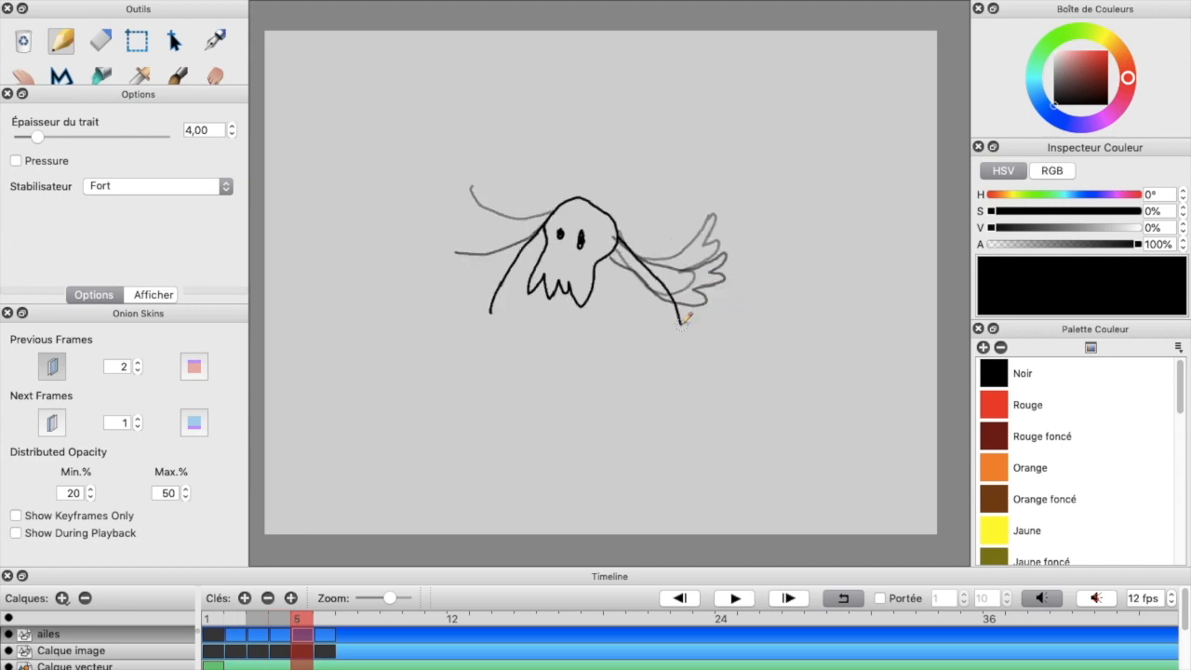
{"action": "key", "text": "Right"}
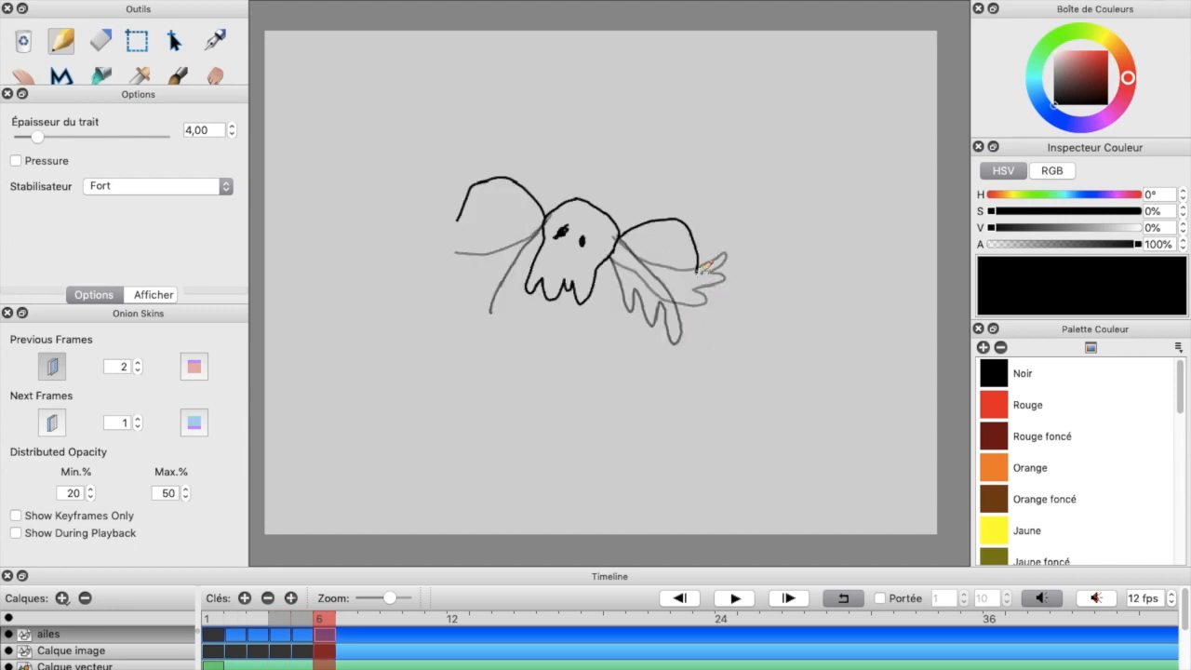
{"action": "key", "text": "Right"}
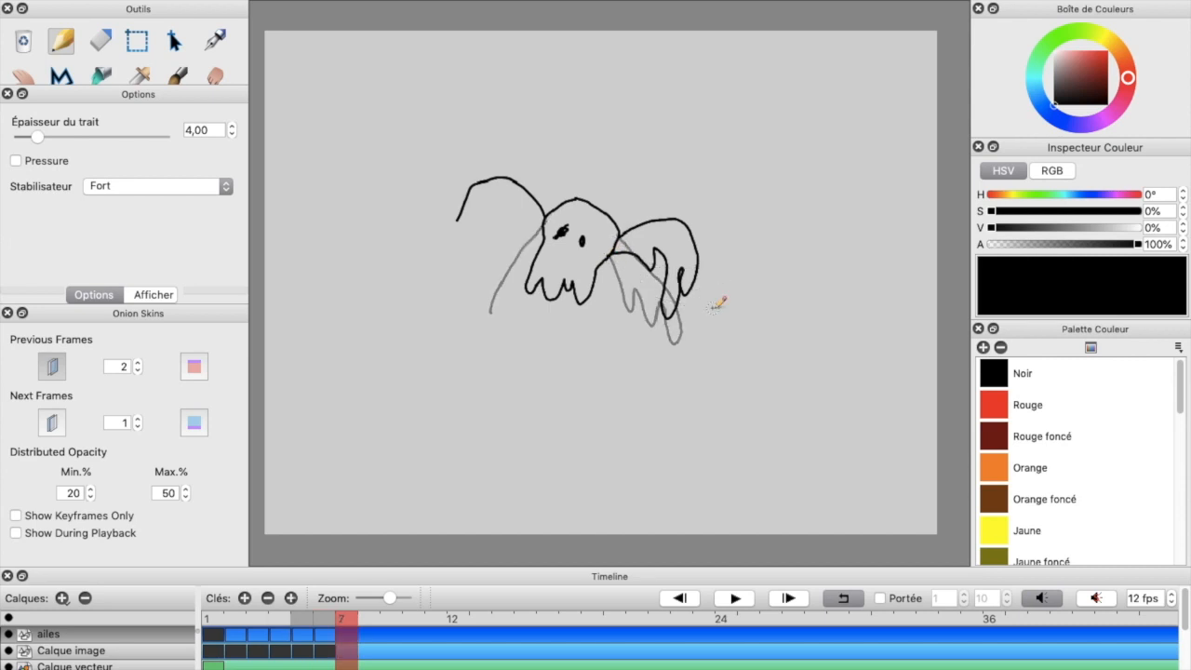
{"action": "key", "text": "Return"}
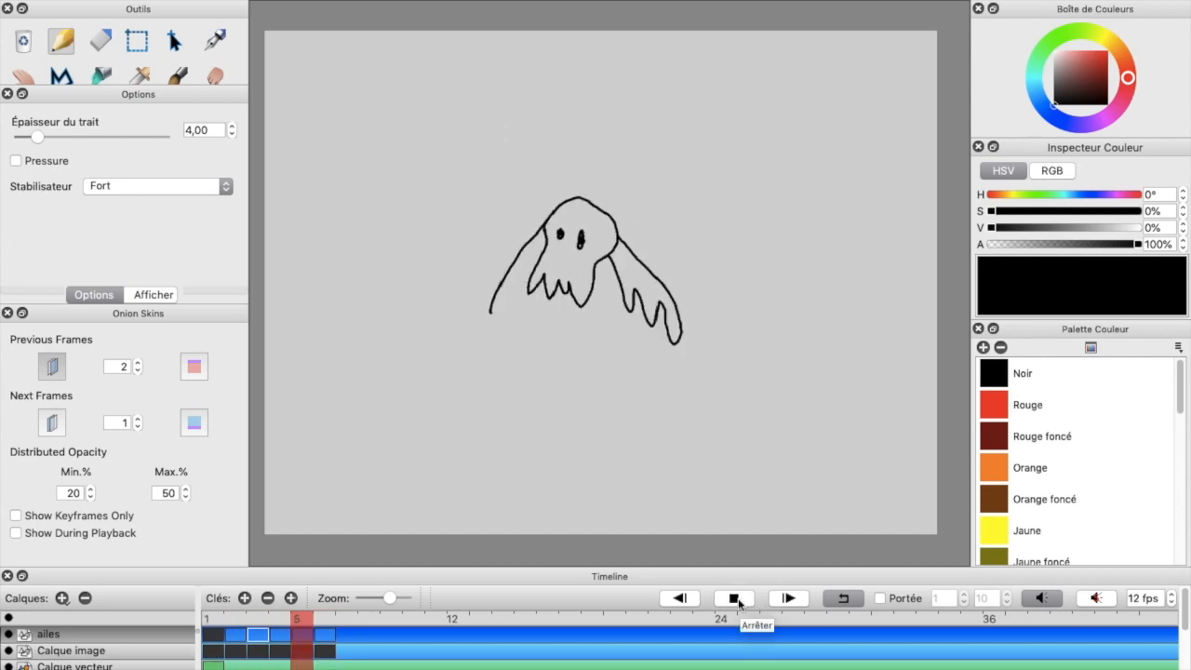
Play the animation of the ghost with its feathered wings, stop it and return to frame 1.
{"action": "key", "text": "super+Tab"}
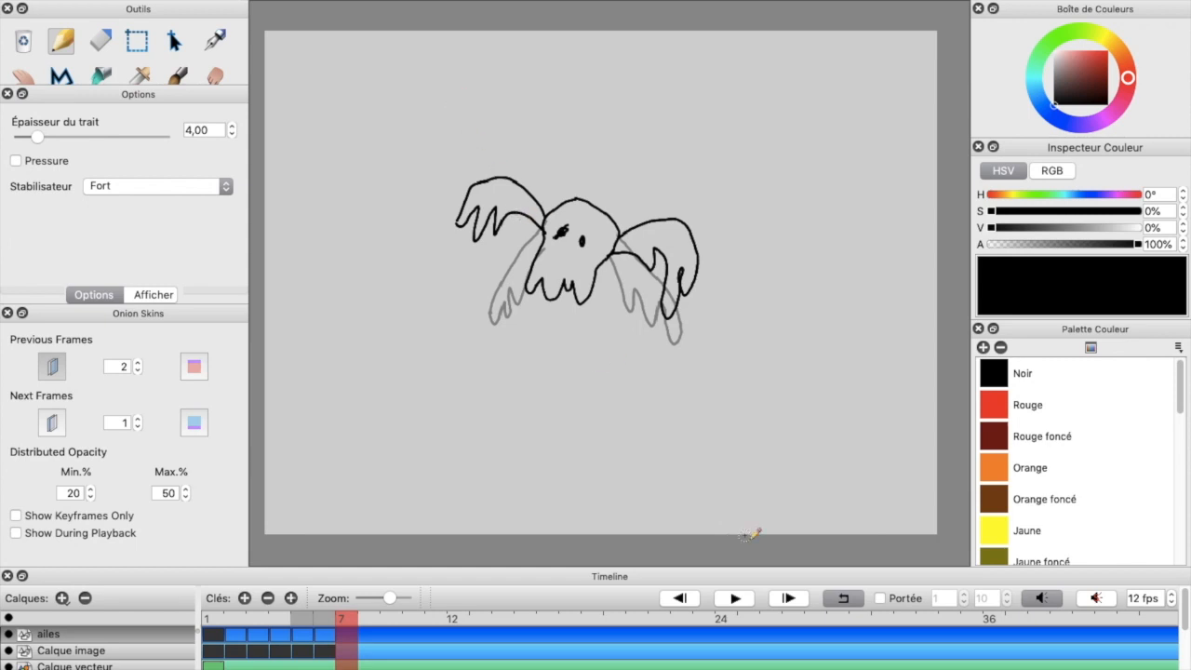
{"action": "left_click", "coordinate": [735, 599]}
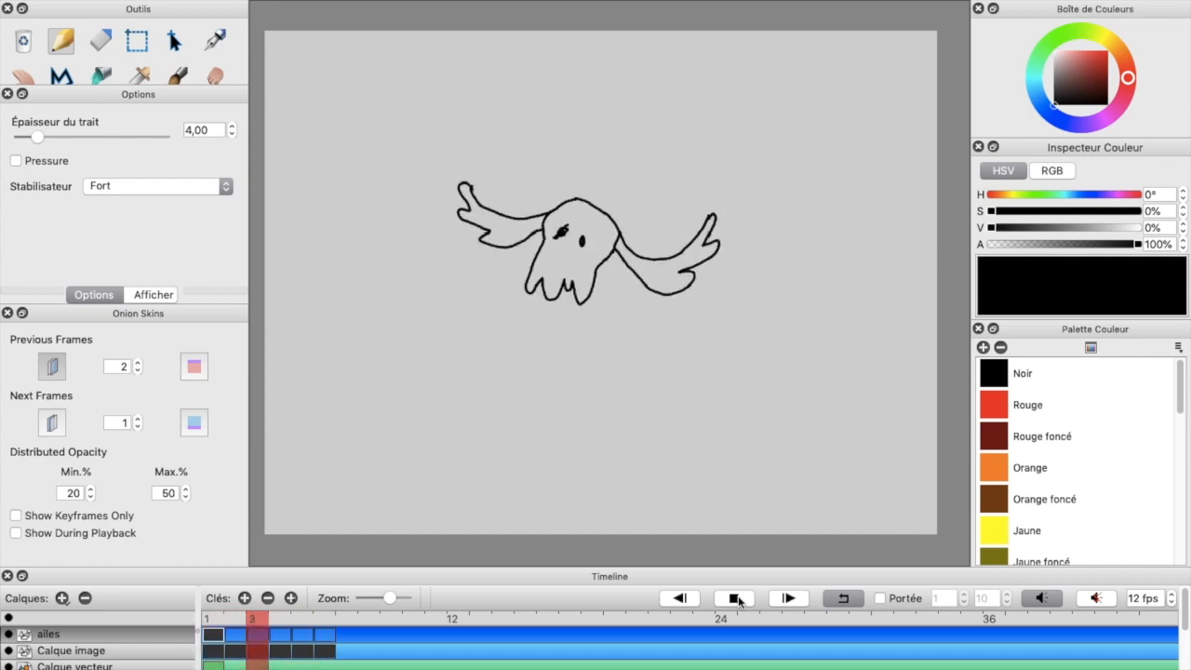
{"action": "left_click", "coordinate": [735, 599]}
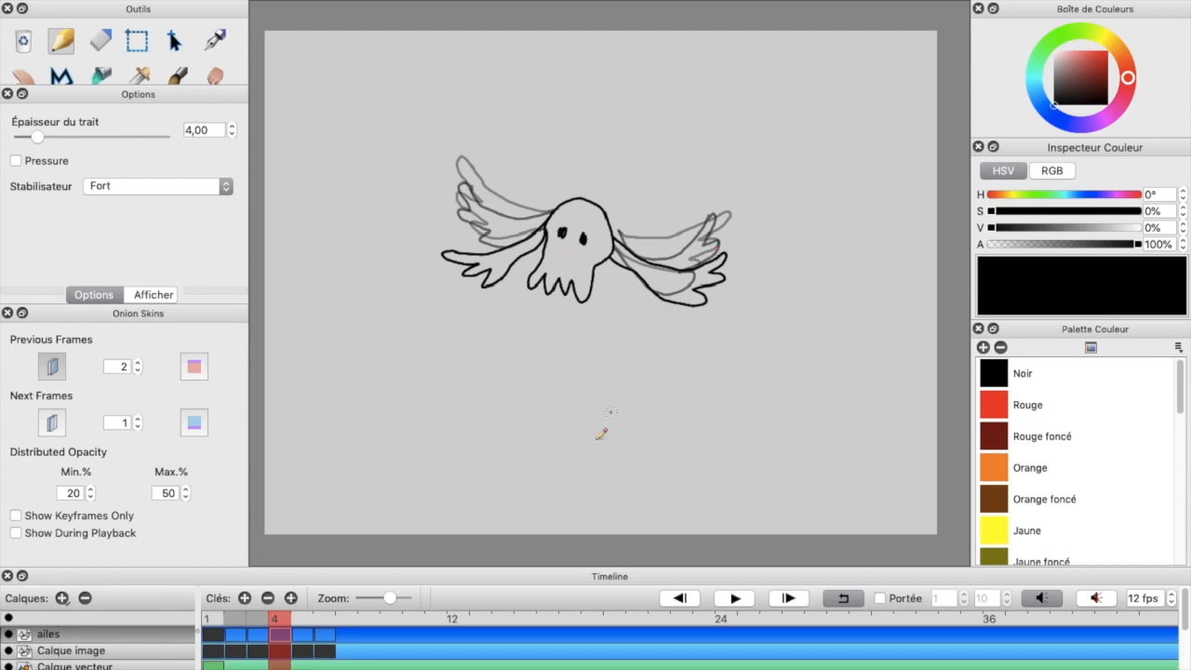
{"action": "left_click", "coordinate": [212, 634]}
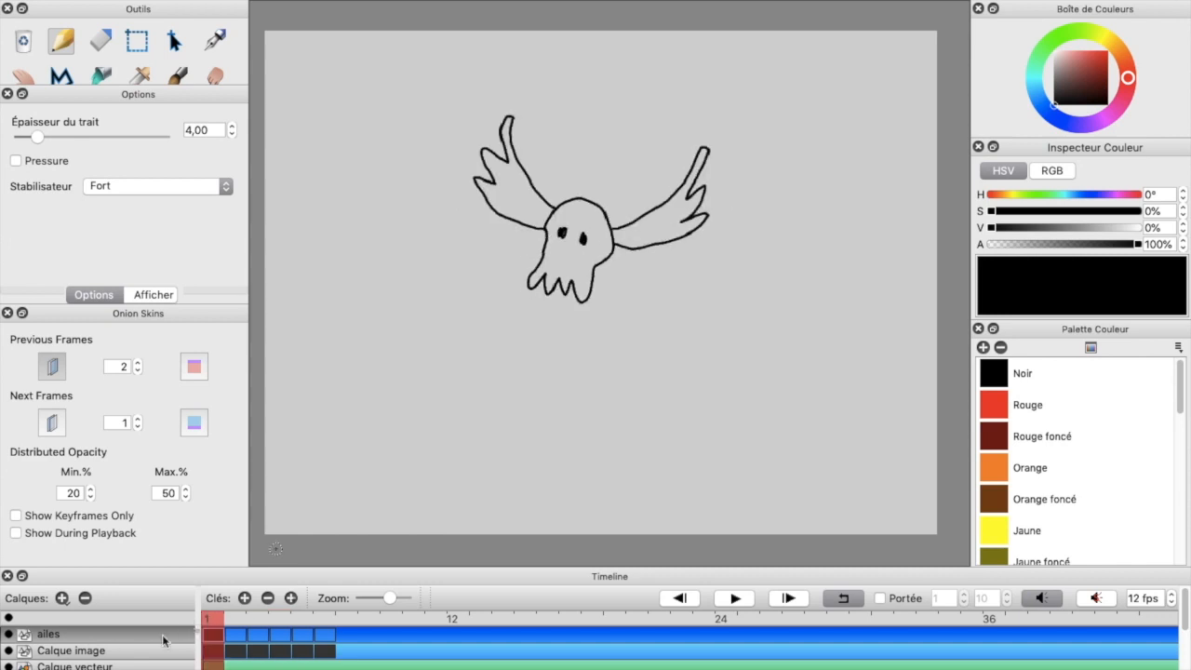
Add a new image layer named nuage above the ailes layer.
{"action": "left_click", "coordinate": [61, 598]}
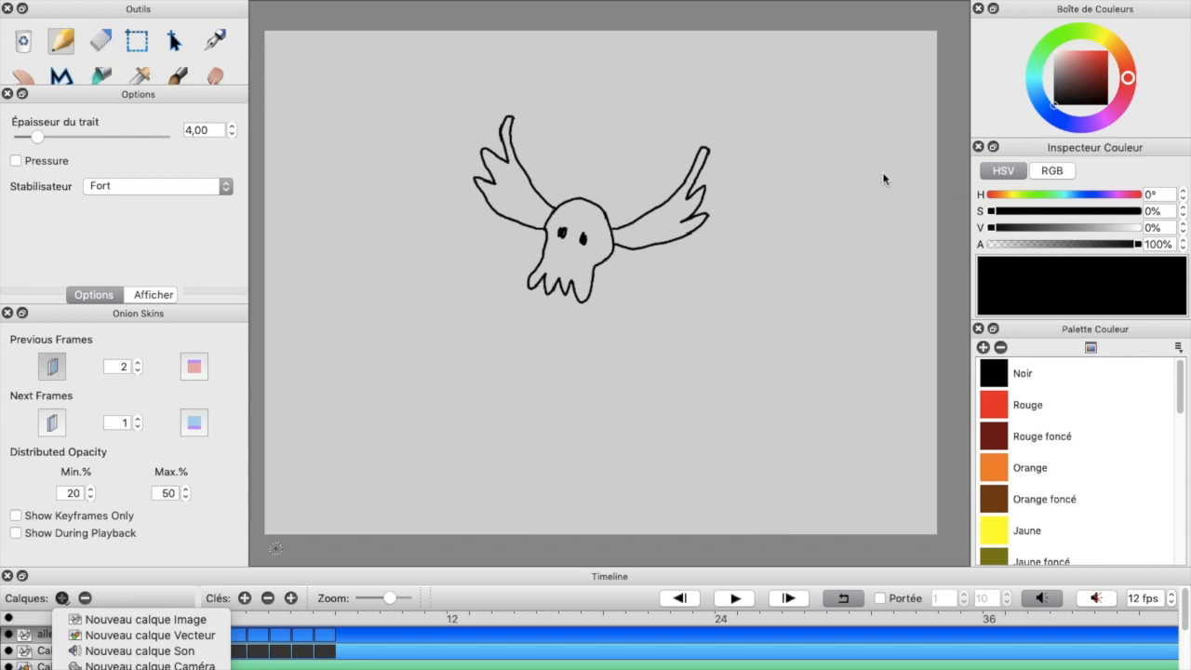
{"action": "left_click", "coordinate": [96, 619]}
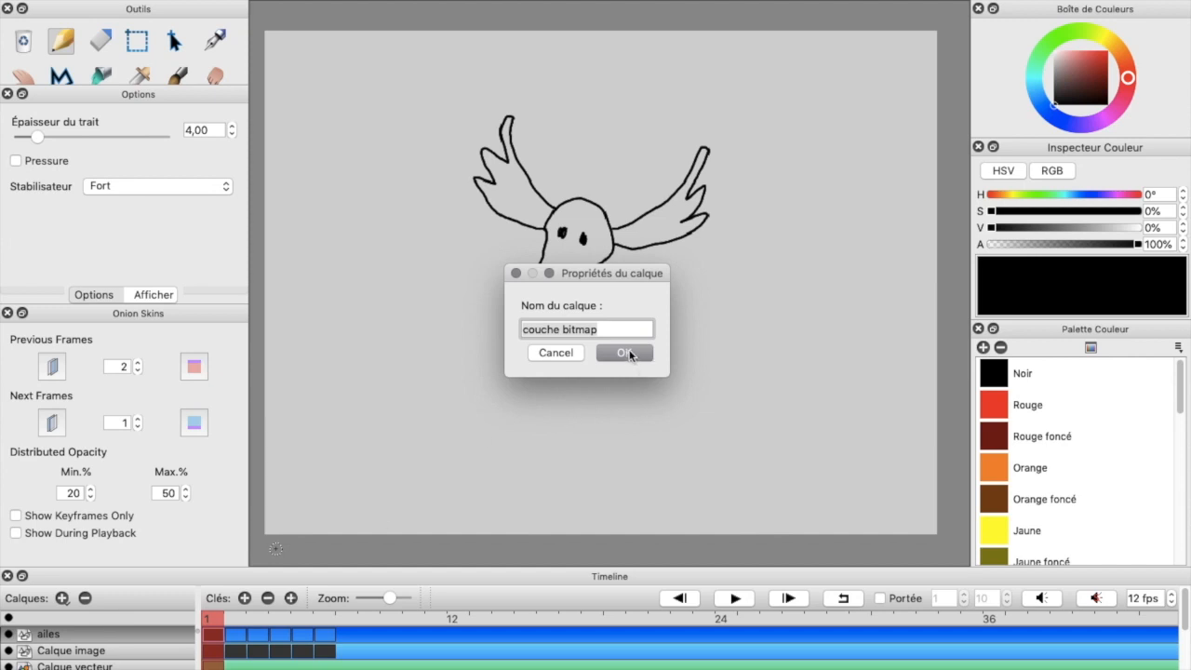
{"action": "type", "text": "nuage"}
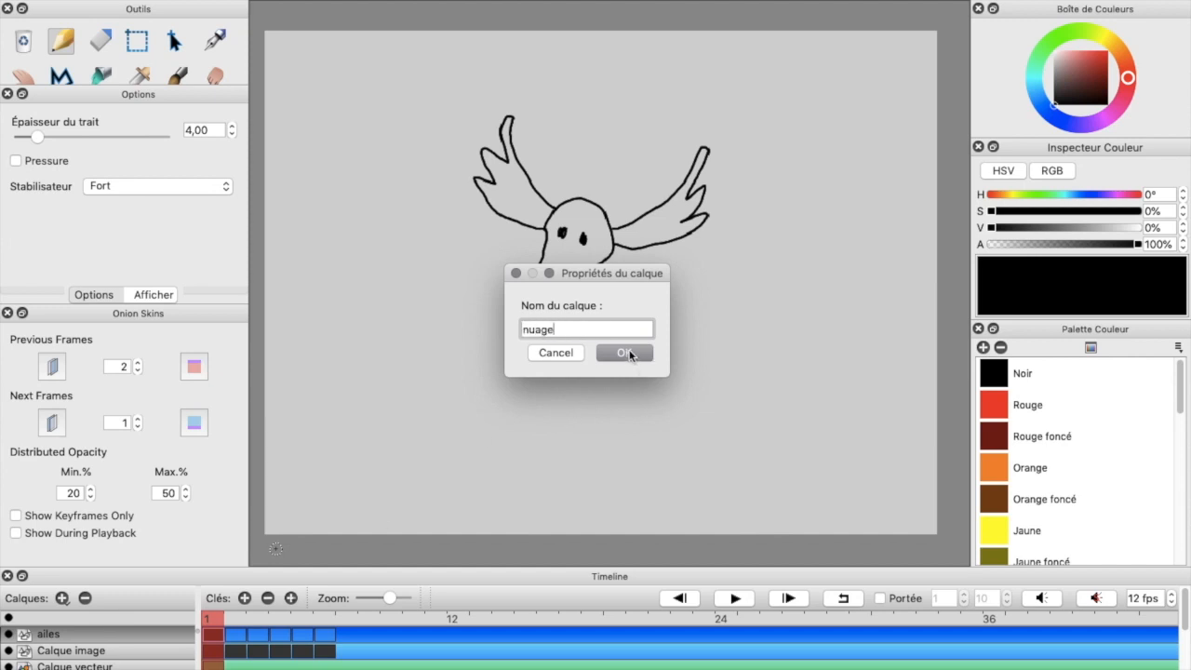
{"action": "left_click", "coordinate": [625, 353]}
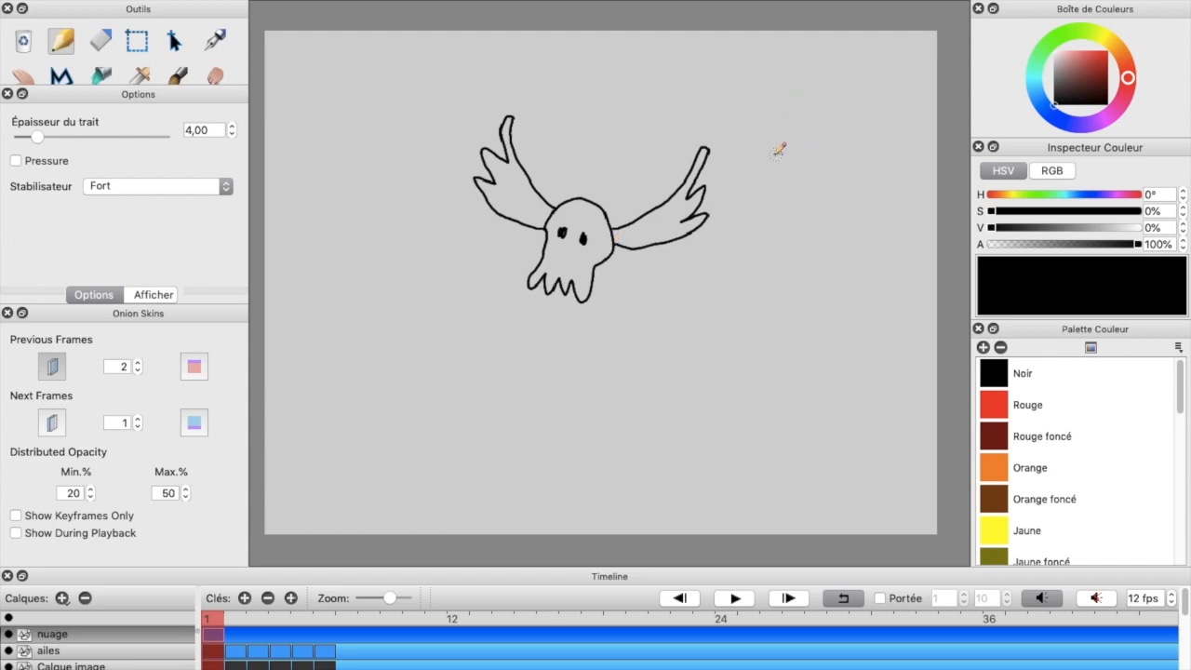
Draw two scalloped cloud outlines on frame 1 of the nuage layer, one behind each side of the ghost, and play the animation.
{"action": "mouse_move", "coordinate": [673, 146]}
{"action": "left_mouse_down"}
{"action": "mouse_move", "coordinate": [777, 167]}
{"action": "mouse_move", "coordinate": [801, 199]}
{"action": "mouse_move", "coordinate": [703, 220]}
{"action": "mouse_move", "coordinate": [632, 204]}
{"action": "mouse_move", "coordinate": [684, 159]}
{"action": "left_mouse_up"}
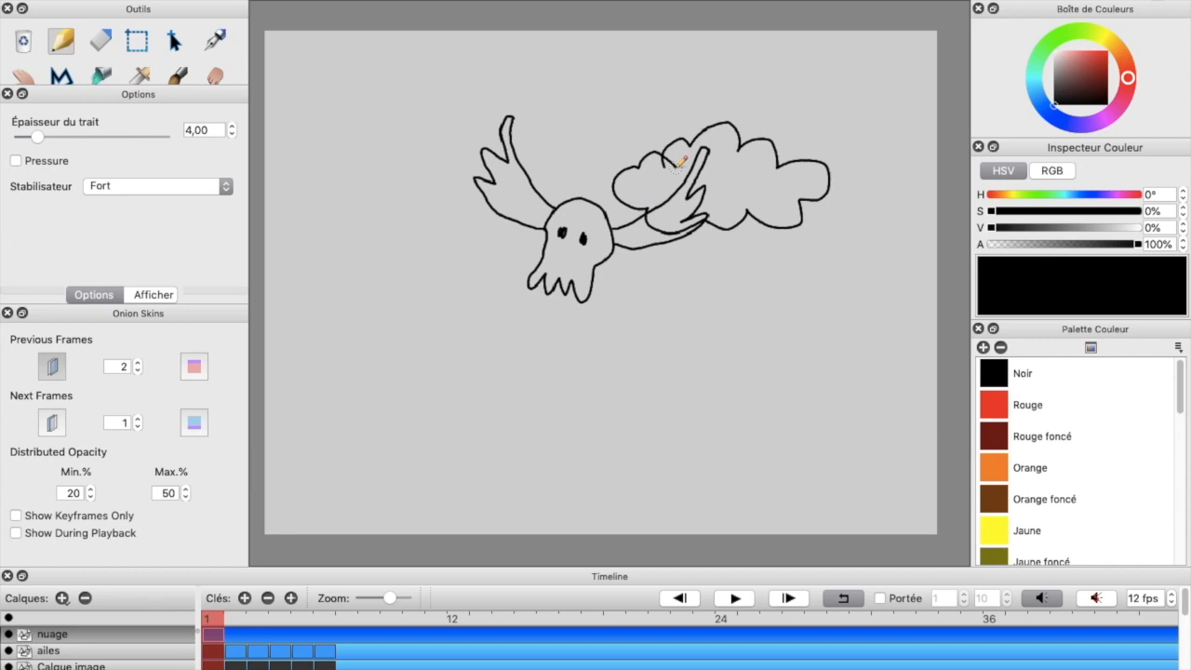
{"action": "mouse_move", "coordinate": [313, 270]}
{"action": "left_mouse_down"}
{"action": "mouse_move", "coordinate": [334, 249]}
{"action": "mouse_move", "coordinate": [382, 261]}
{"action": "mouse_move", "coordinate": [433, 314]}
{"action": "mouse_move", "coordinate": [347, 316]}
{"action": "mouse_move", "coordinate": [279, 299]}
{"action": "mouse_move", "coordinate": [314, 270]}
{"action": "left_mouse_up"}
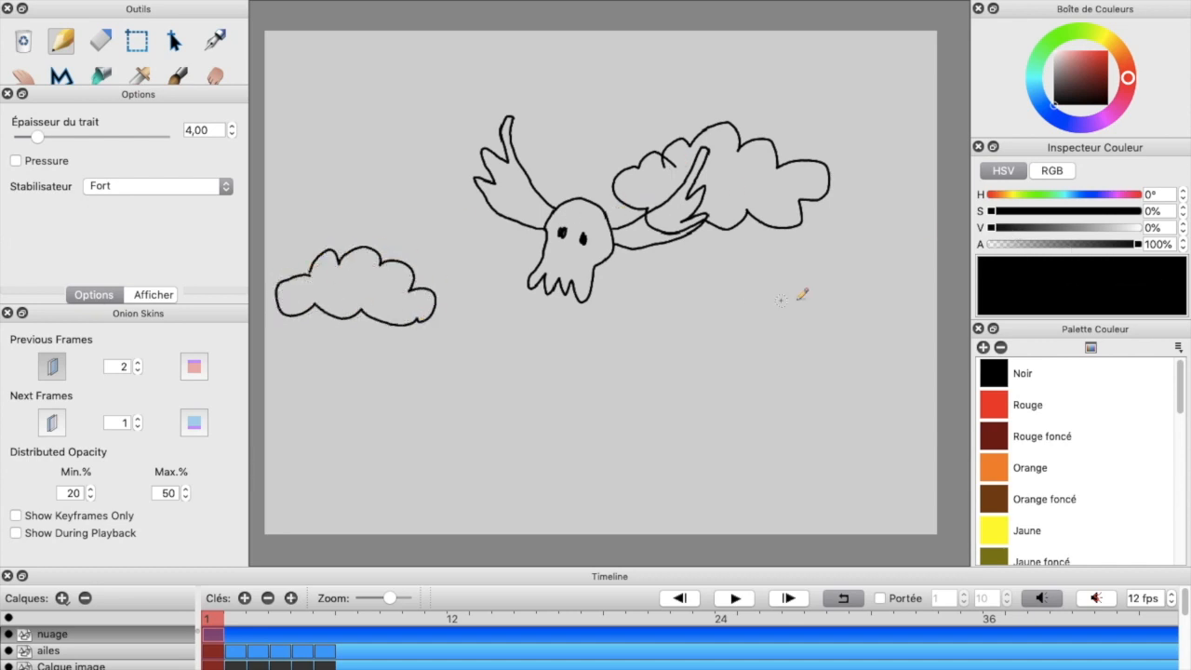
{"action": "left_click", "coordinate": [736, 599]}
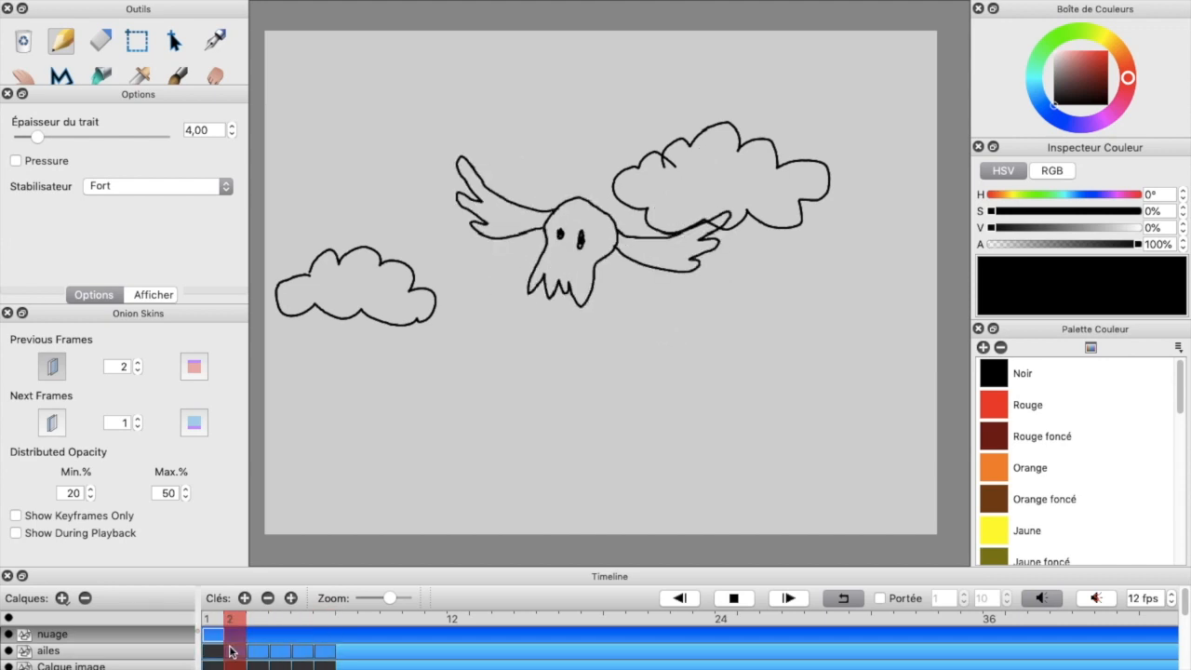
{"action": "left_click", "coordinate": [735, 598]}
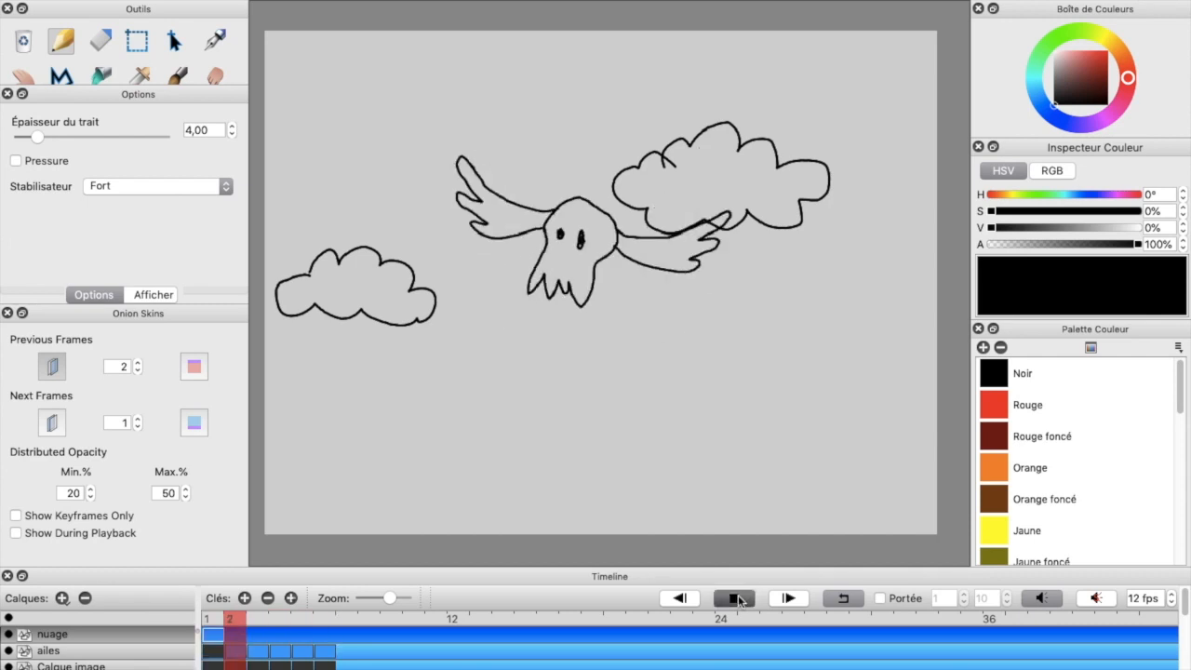
Move the last keyframe of the ailes and Calque image layers from frame 6 to frame 7.
{"action": "left_click", "coordinate": [327, 657]}
{"action": "left_click", "coordinate": [346, 653]}
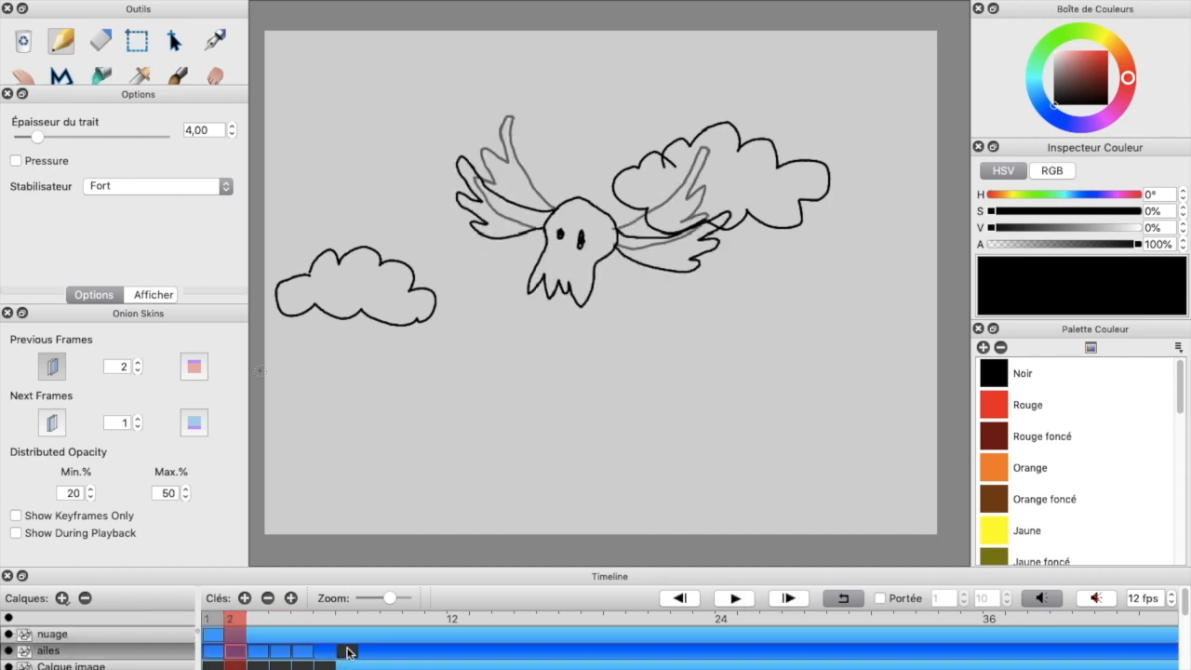
{"action": "left_click", "coordinate": [331, 664]}
{"action": "left_click", "coordinate": [347, 666]}
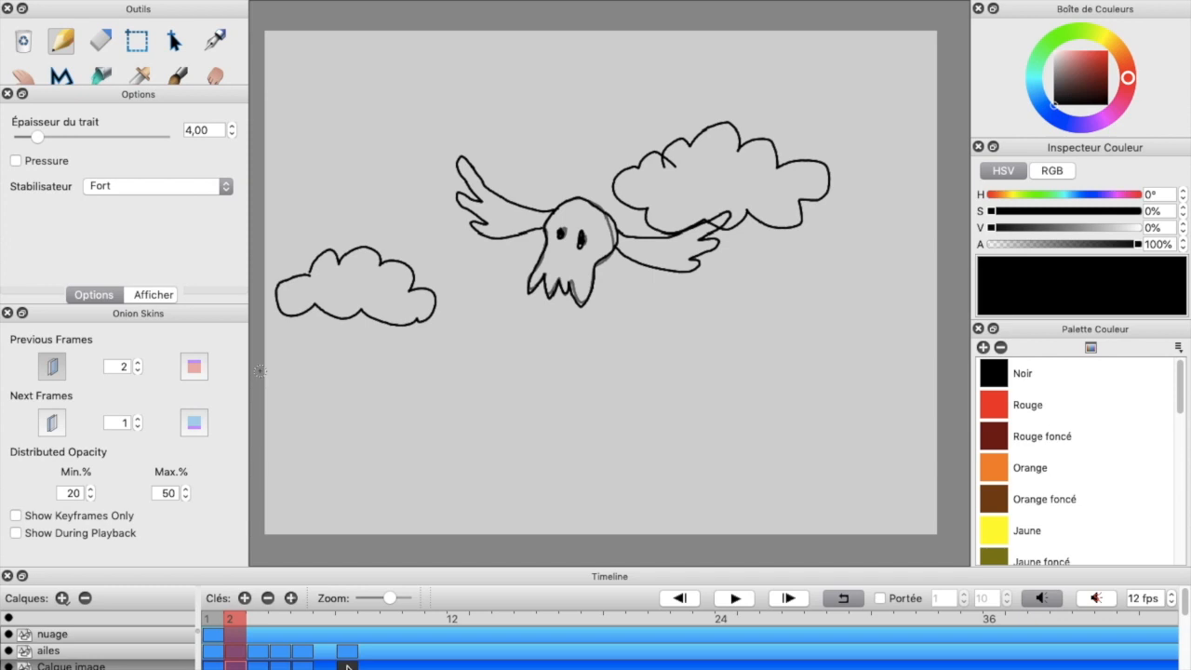
Shift the last keyframe of the ailes and Calque image layers to frame 8 and play the slower ending.
{"action": "left_click", "coordinate": [350, 654]}
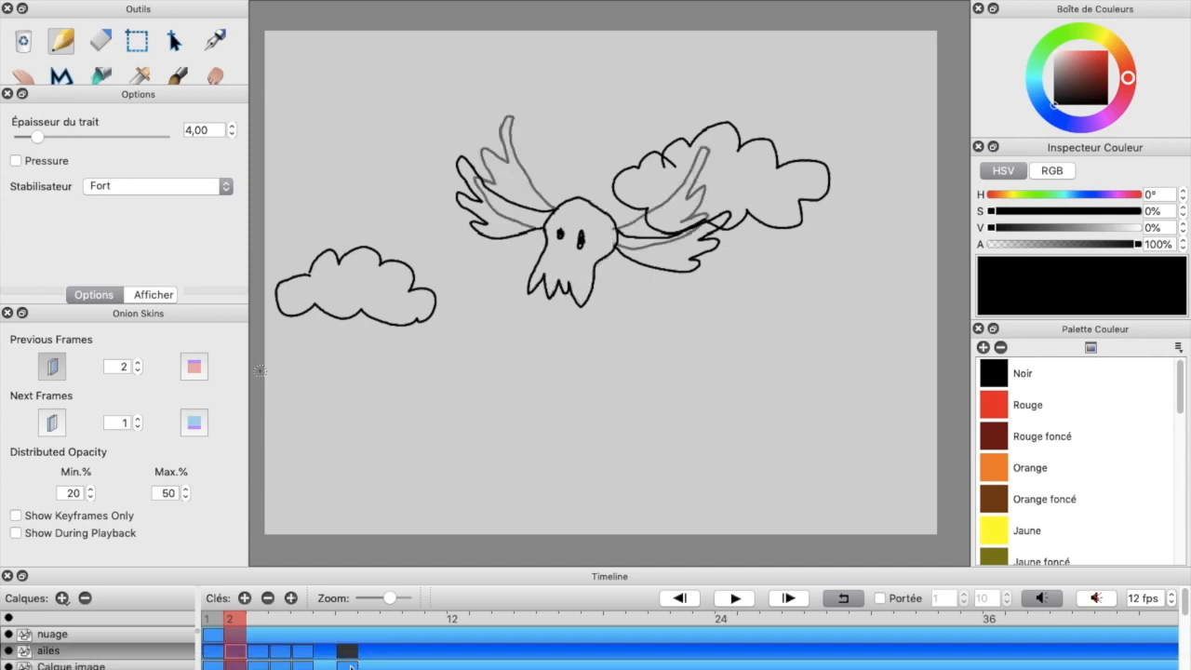
{"action": "left_click", "coordinate": [350, 665]}
{"action": "left_click", "coordinate": [349, 653]}
{"action": "left_click_drag", "start_coordinate": [351, 654], "coordinate": [369, 666]}
{"action": "left_click", "coordinate": [348, 664]}
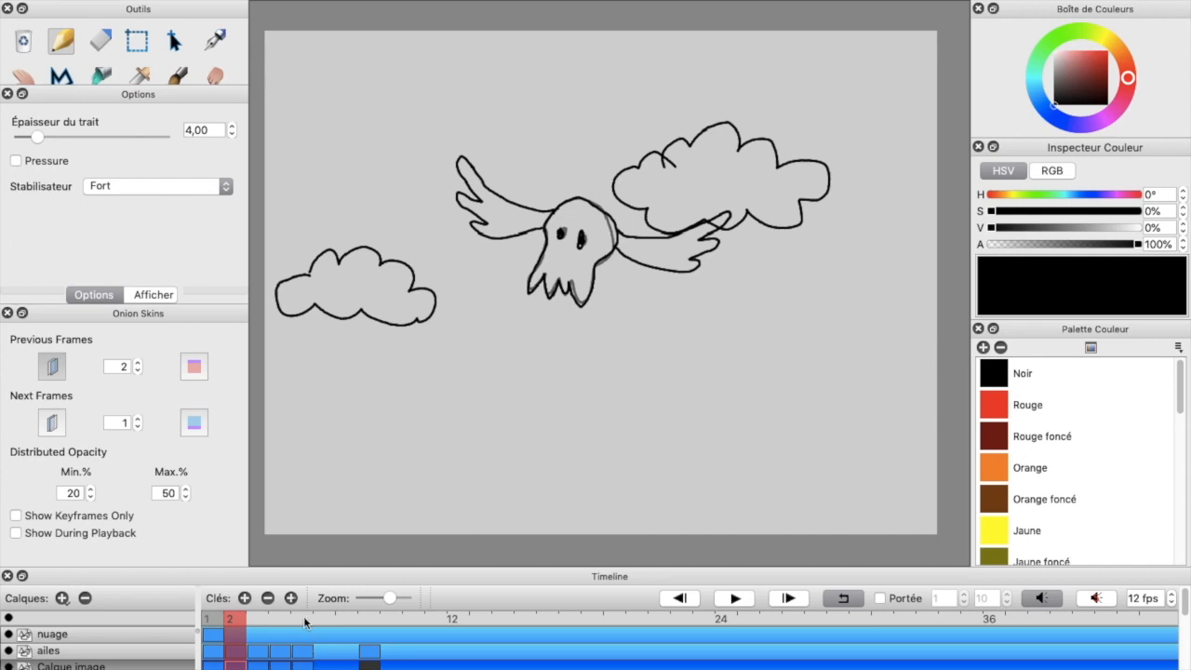
{"action": "left_click", "coordinate": [363, 648]}
{"action": "left_click", "coordinate": [738, 599]}
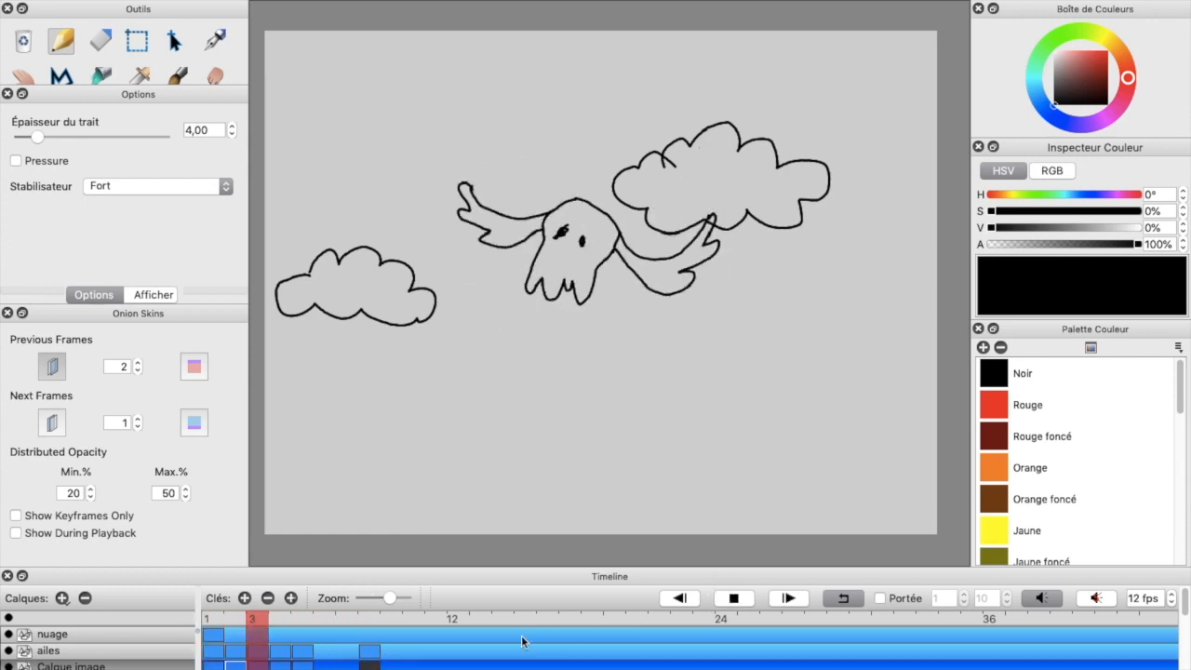
{"action": "left_click", "coordinate": [734, 599]}
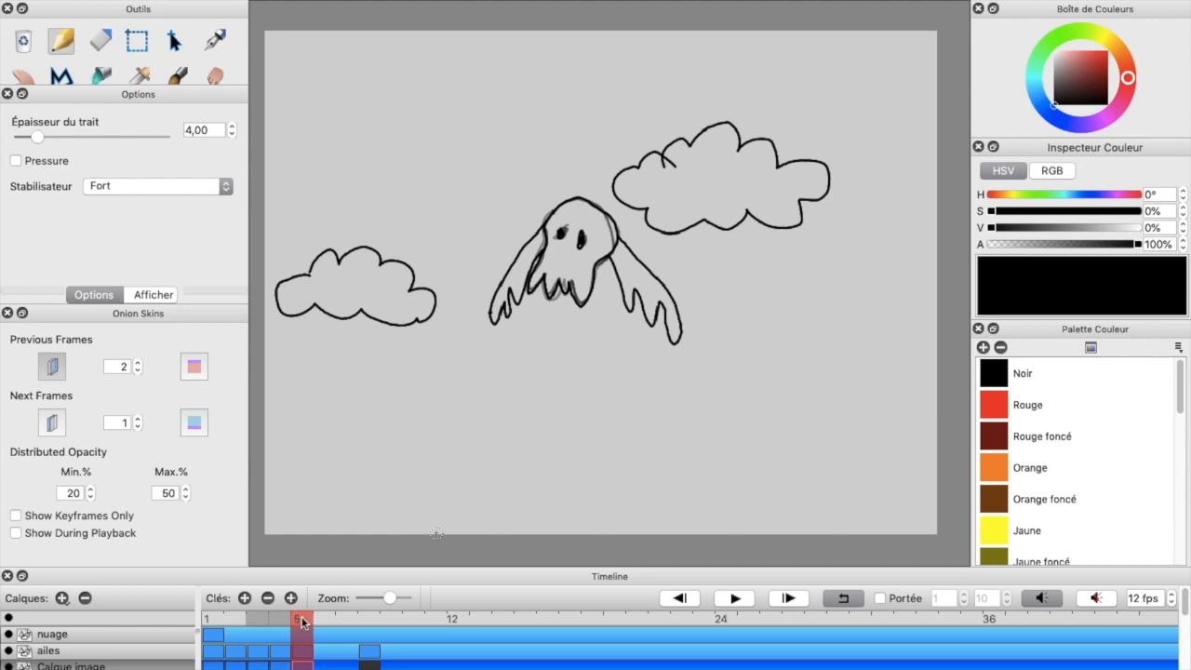
Turn off the previous-frames onion skin and put the last ailes and Calque image keyframes back at frame 6.
{"action": "left_click", "coordinate": [48, 368]}
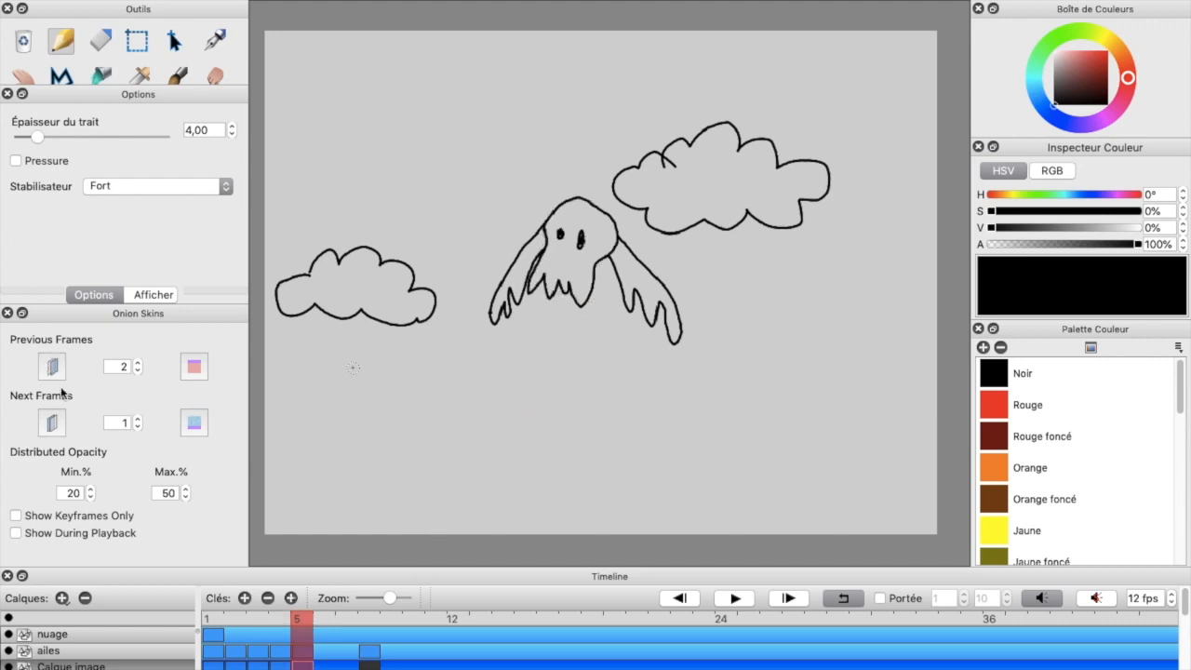
{"action": "left_click", "coordinate": [320, 625]}
{"action": "mouse_move", "coordinate": [339, 619]}
{"action": "left_mouse_down"}
{"action": "mouse_move", "coordinate": [309, 625]}
{"action": "mouse_move", "coordinate": [341, 628]}
{"action": "left_mouse_up"}
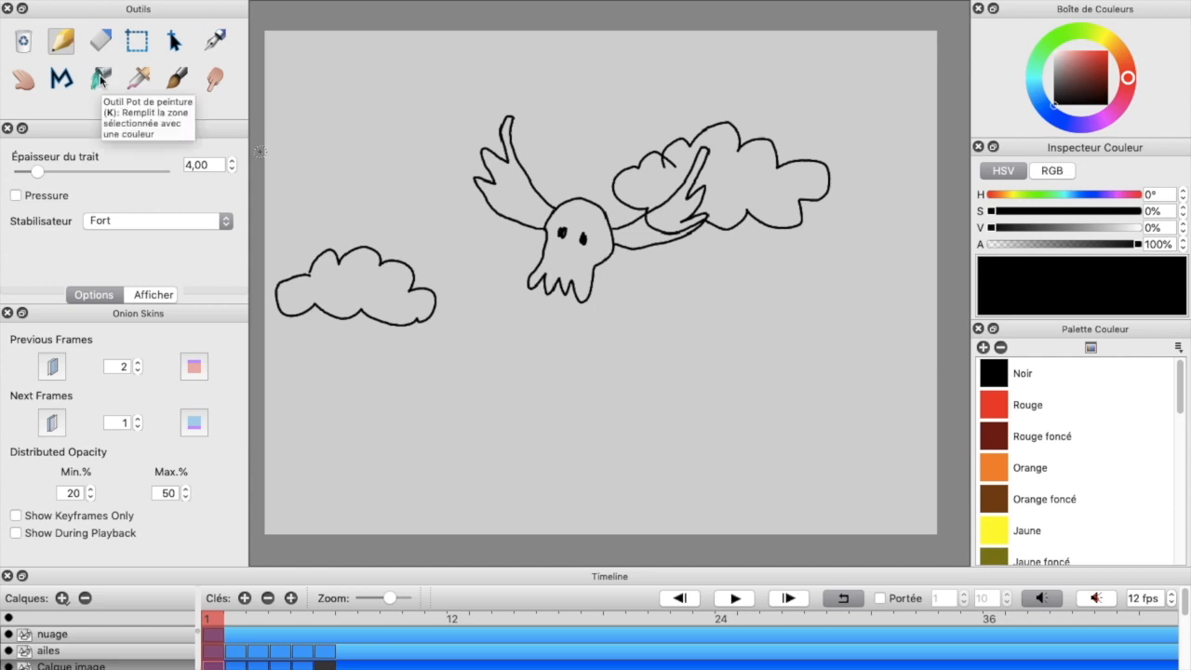
Fill the ghost's body on frame 1 of the Calque image layer with the palette colour Blanc using the paint bucket.
{"action": "left_click", "coordinate": [100, 80]}
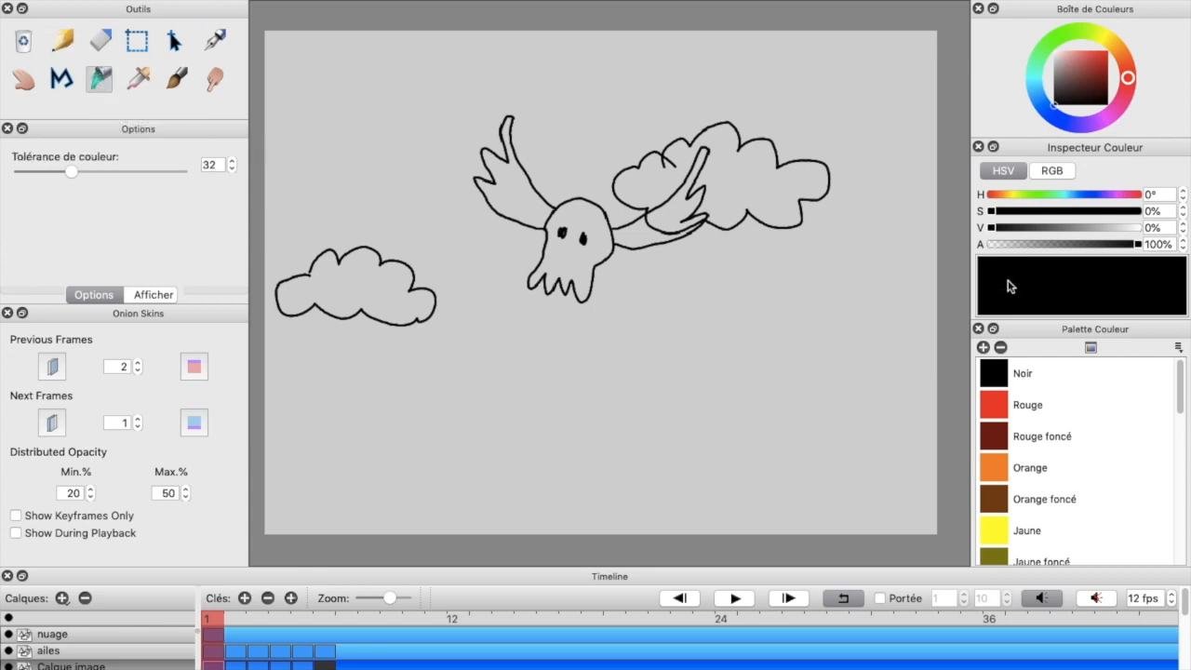
{"action": "scroll", "coordinate": [1086, 432], "scroll_direction": "down", "scroll_amount": 5}
{"action": "scroll", "coordinate": [1022, 454], "scroll_direction": "up", "scroll_amount": 2}
{"action": "scroll", "coordinate": [1022, 451], "scroll_direction": "down", "scroll_amount": 2}
{"action": "scroll", "coordinate": [1022, 450], "scroll_direction": "down", "scroll_amount": 2}
{"action": "scroll", "coordinate": [1022, 451], "scroll_direction": "up", "scroll_amount": 4}
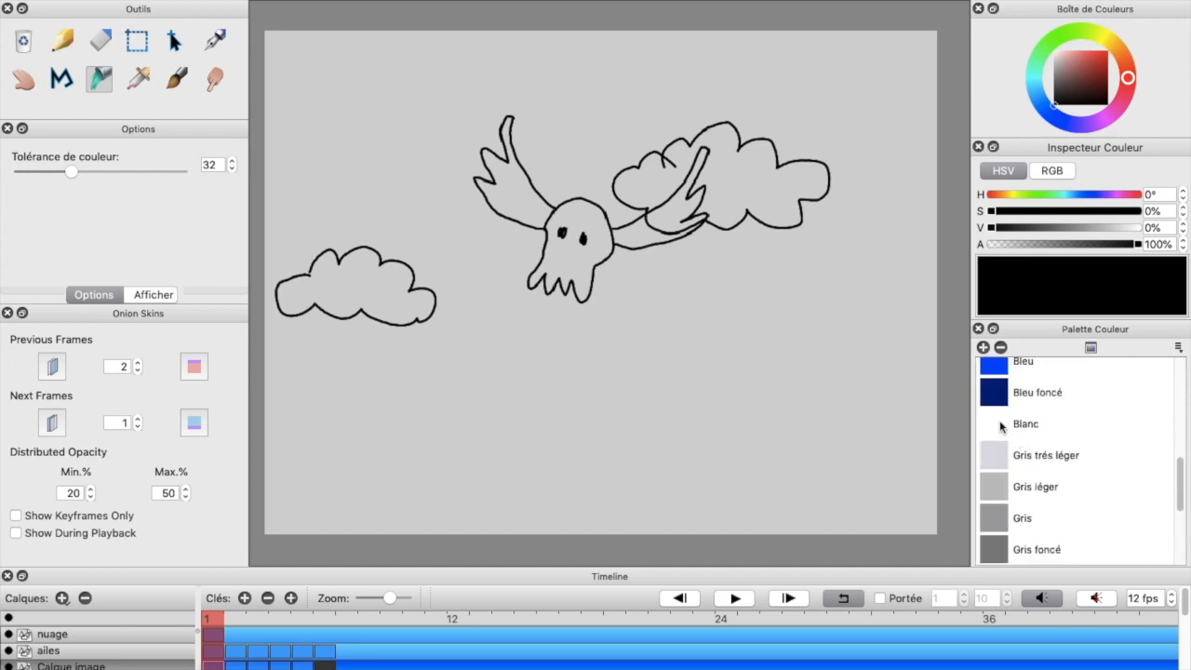
{"action": "left_click", "coordinate": [1001, 426]}
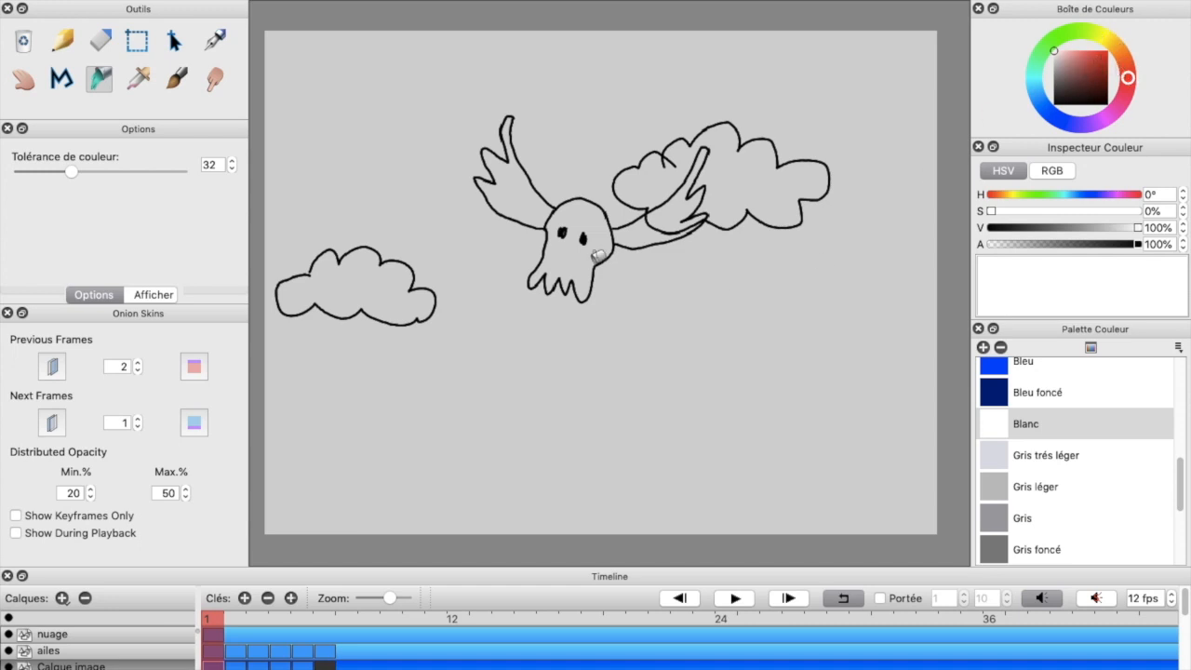
{"action": "mouse_move", "coordinate": [211, 626]}
{"action": "left_mouse_down"}
{"action": "mouse_move", "coordinate": [319, 624]}
{"action": "mouse_move", "coordinate": [191, 637]}
{"action": "left_mouse_up"}
{"action": "left_click", "coordinate": [575, 206]}
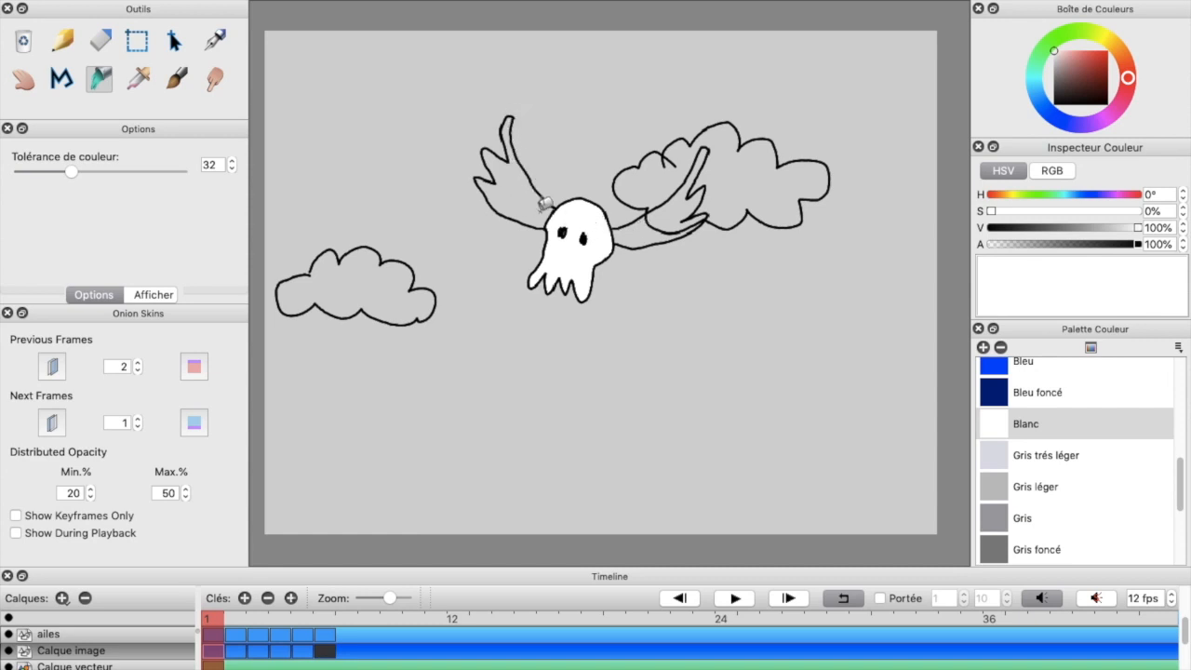
Hide and show the Calque image layer, try filling the wing with white on that layer, and undo the fill.
{"action": "left_click", "coordinate": [9, 651]}
{"action": "left_click", "coordinate": [9, 652]}
{"action": "left_click", "coordinate": [10, 651]}
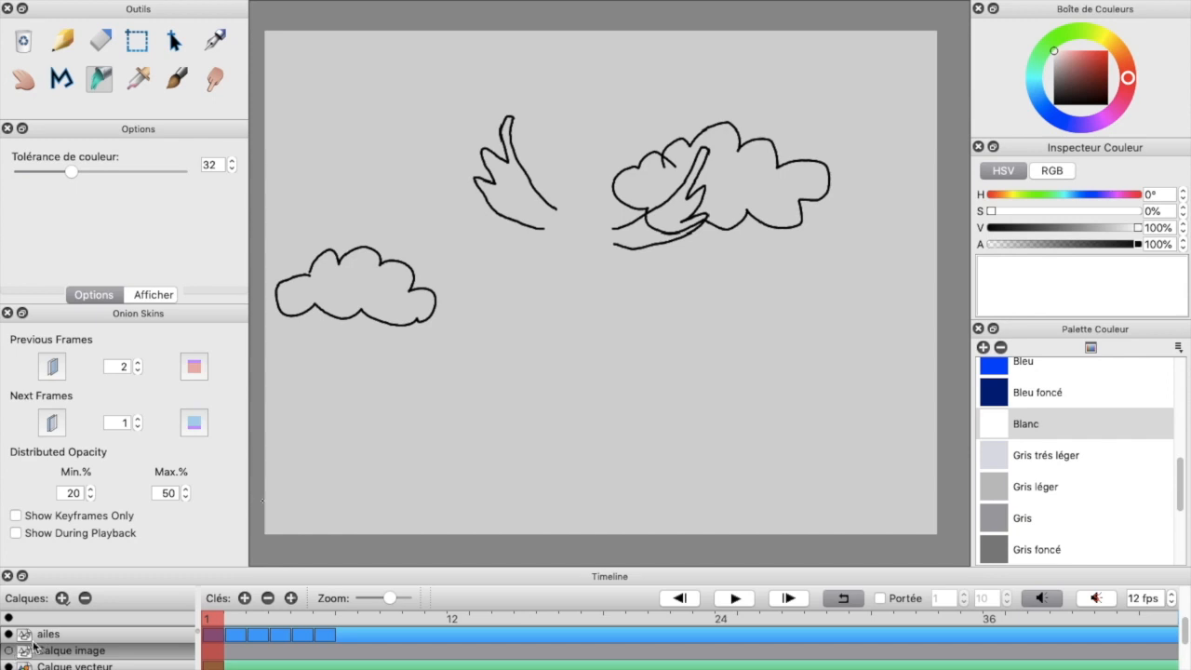
{"action": "left_click", "coordinate": [9, 651]}
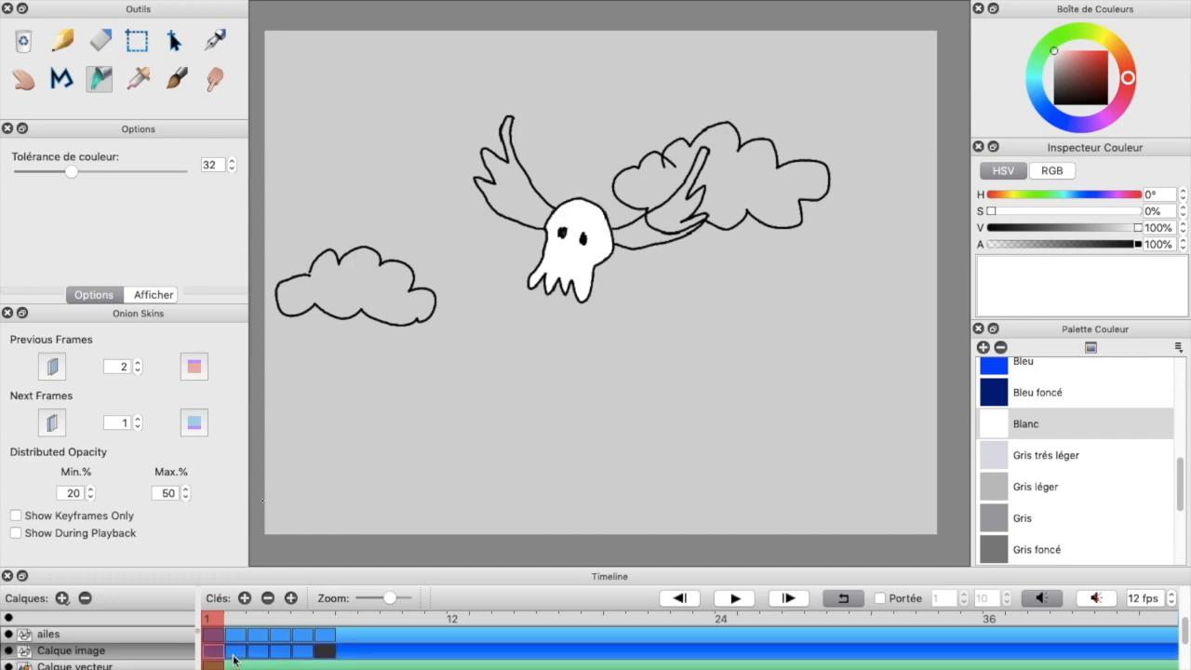
{"action": "left_click", "coordinate": [473, 223]}
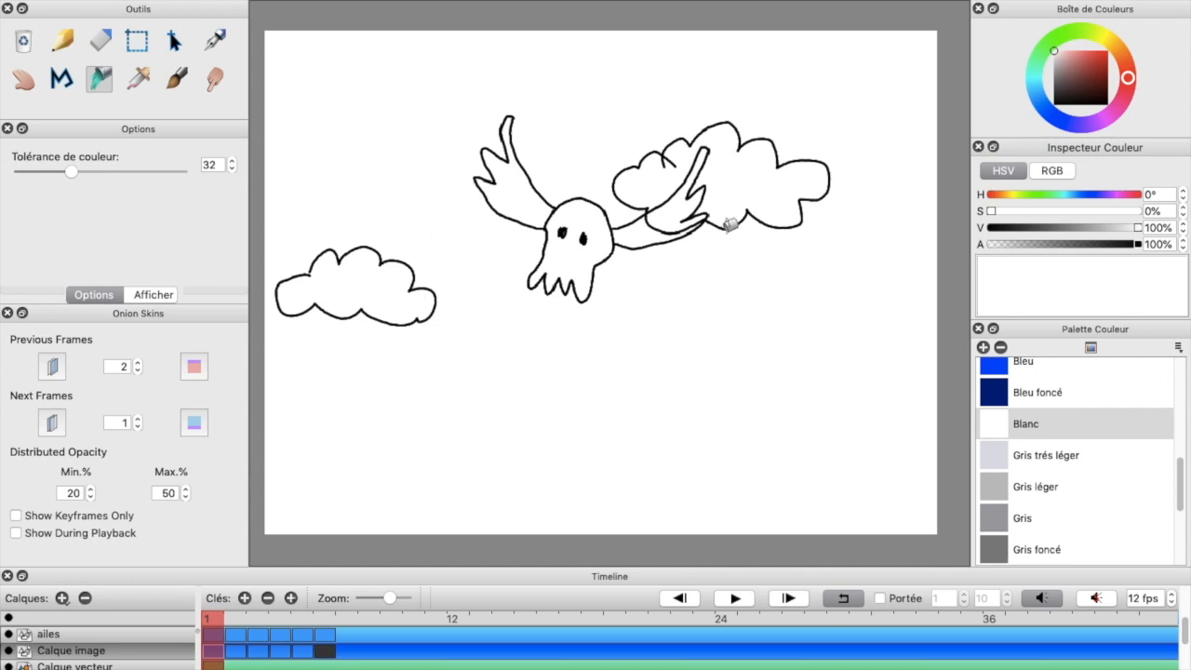
{"action": "key", "text": "ctrl+z"}
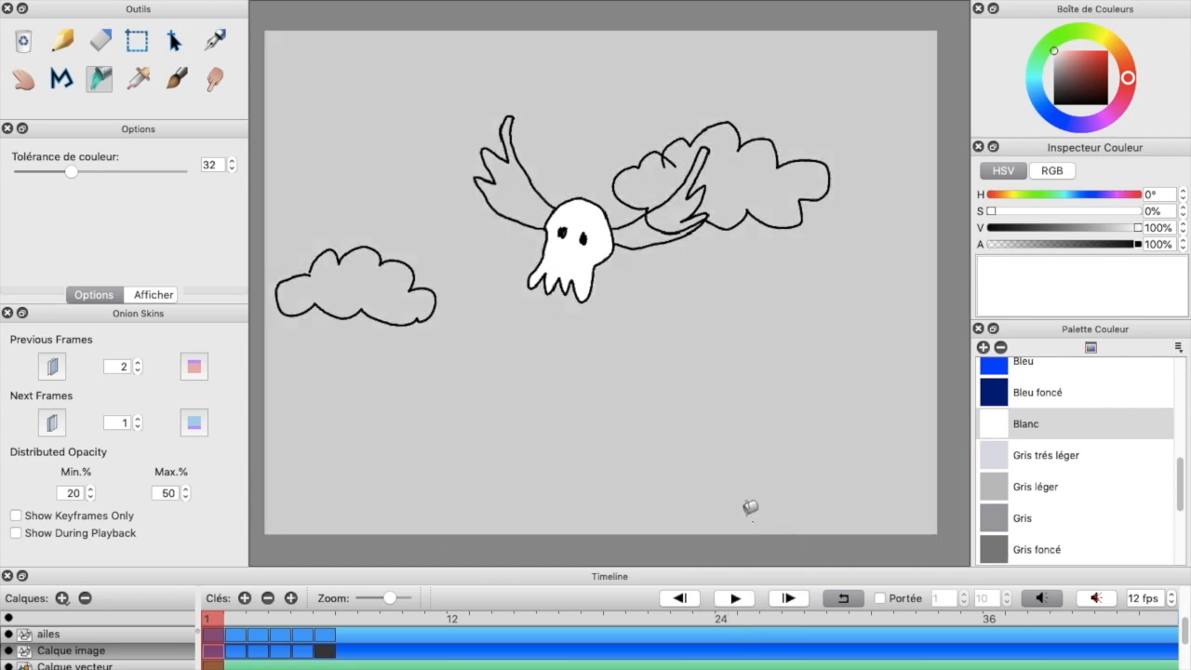
Fill the ghost's body with white on frames 2 to 6 of the Calque image layer and play the animation.
{"action": "key", "text": "period"}
{"action": "left_click", "coordinate": [587, 253]}
{"action": "key", "text": "period"}
{"action": "left_click", "coordinate": [590, 253]}
{"action": "key", "text": "period"}
{"action": "left_click", "coordinate": [590, 253]}
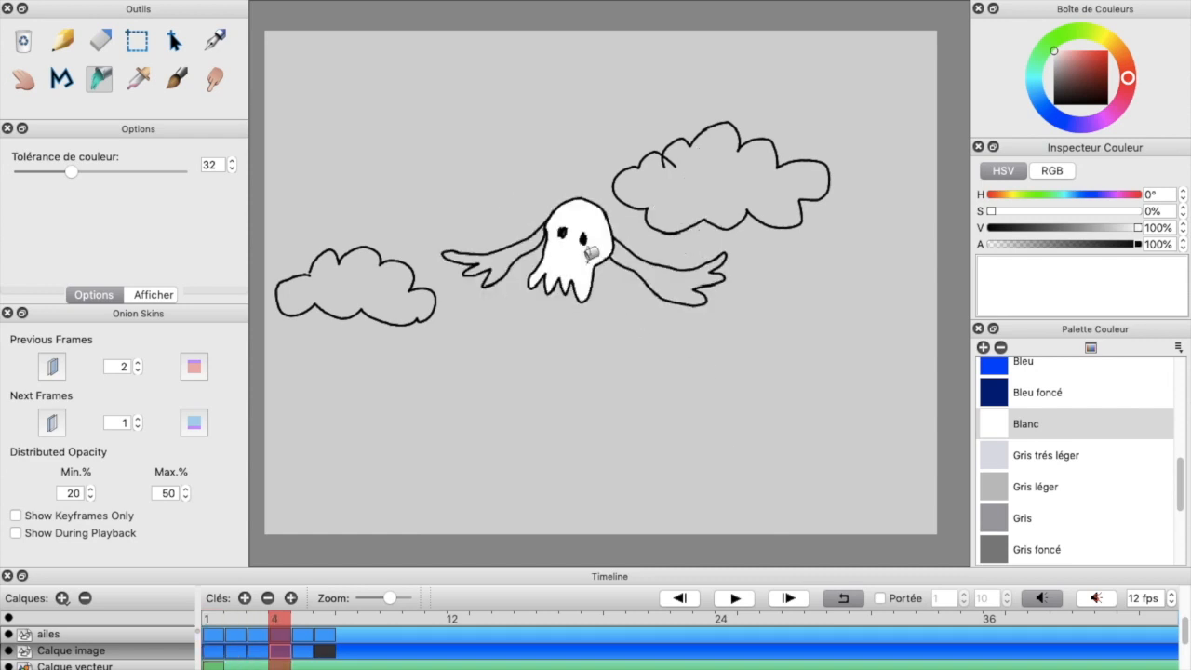
{"action": "key", "text": "period"}
{"action": "left_click", "coordinate": [590, 253]}
{"action": "key", "text": "period"}
{"action": "left_click", "coordinate": [590, 253]}
{"action": "key", "text": "period"}
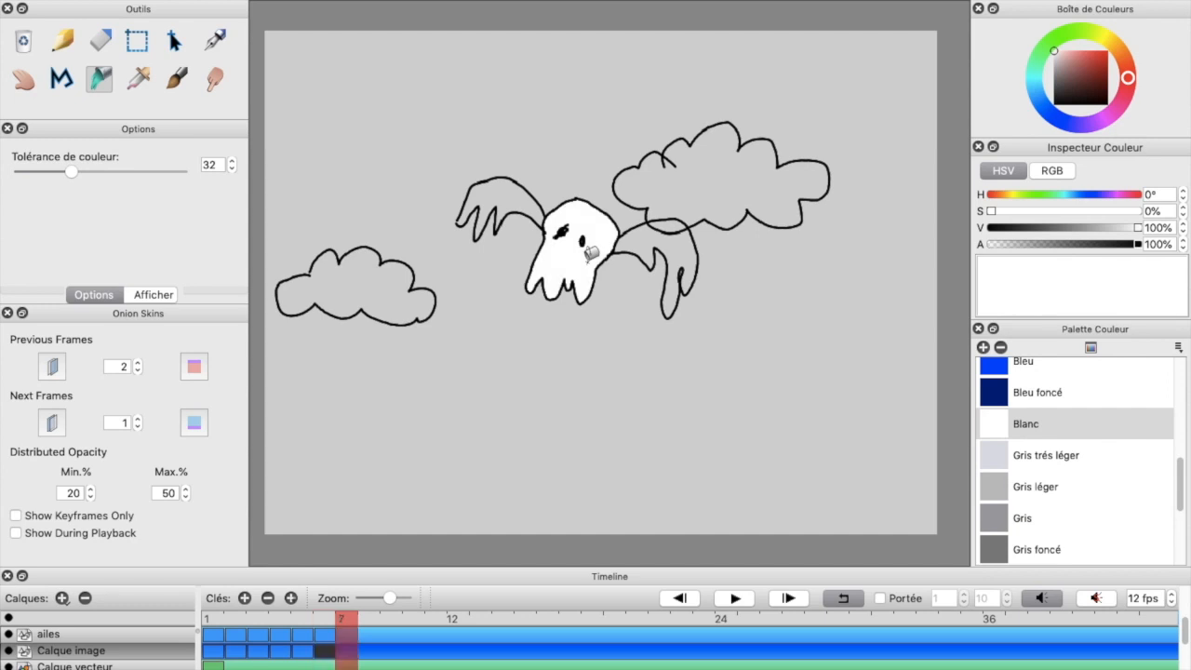
{"action": "left_click", "coordinate": [734, 599]}
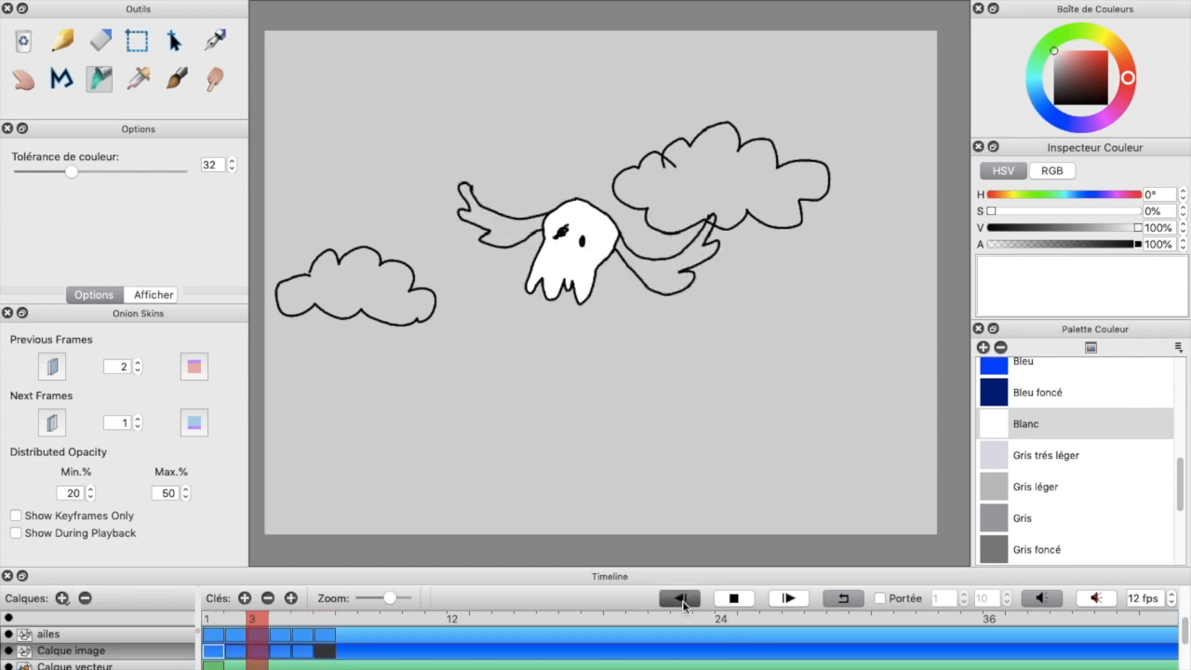
{"action": "left_click", "coordinate": [734, 598]}
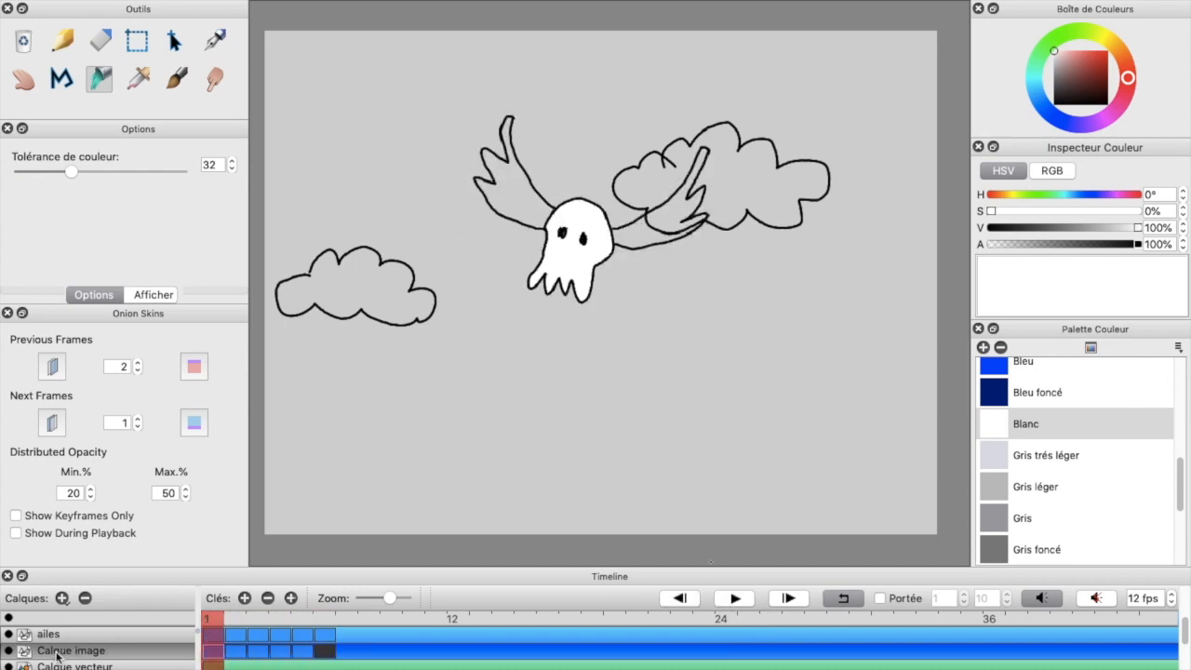
Hide the Calque image layer and try to fill the wing on the left with white on frame 1 of the ailes layer.
{"action": "left_click", "coordinate": [9, 650]}
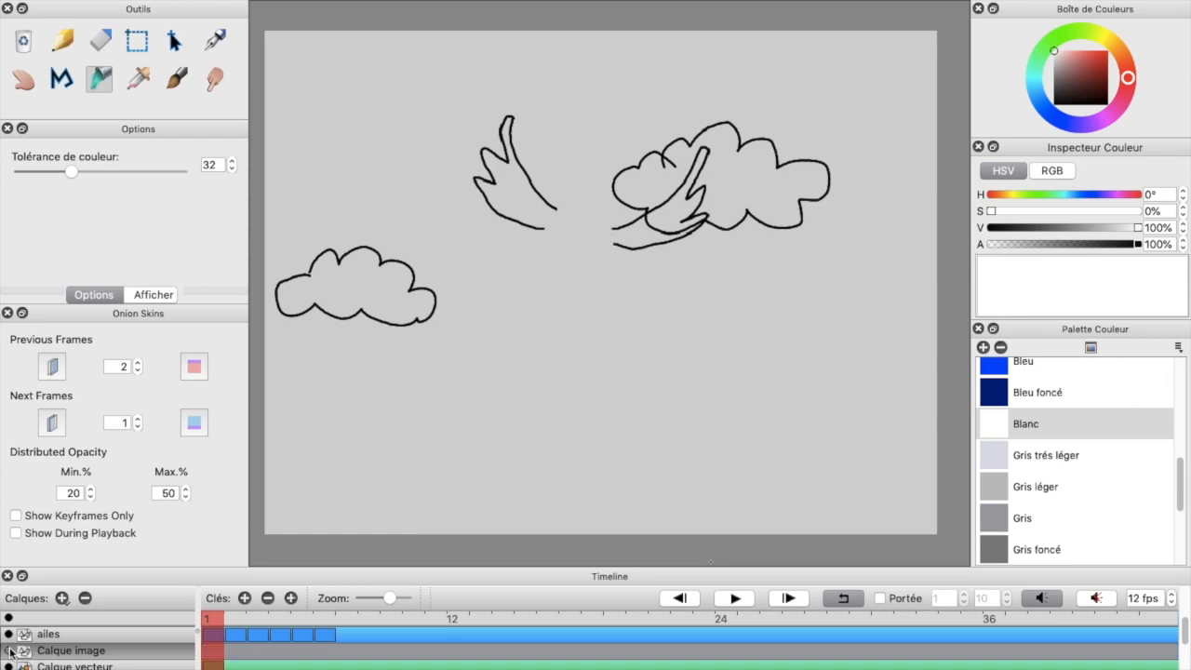
{"action": "left_click", "coordinate": [140, 639]}
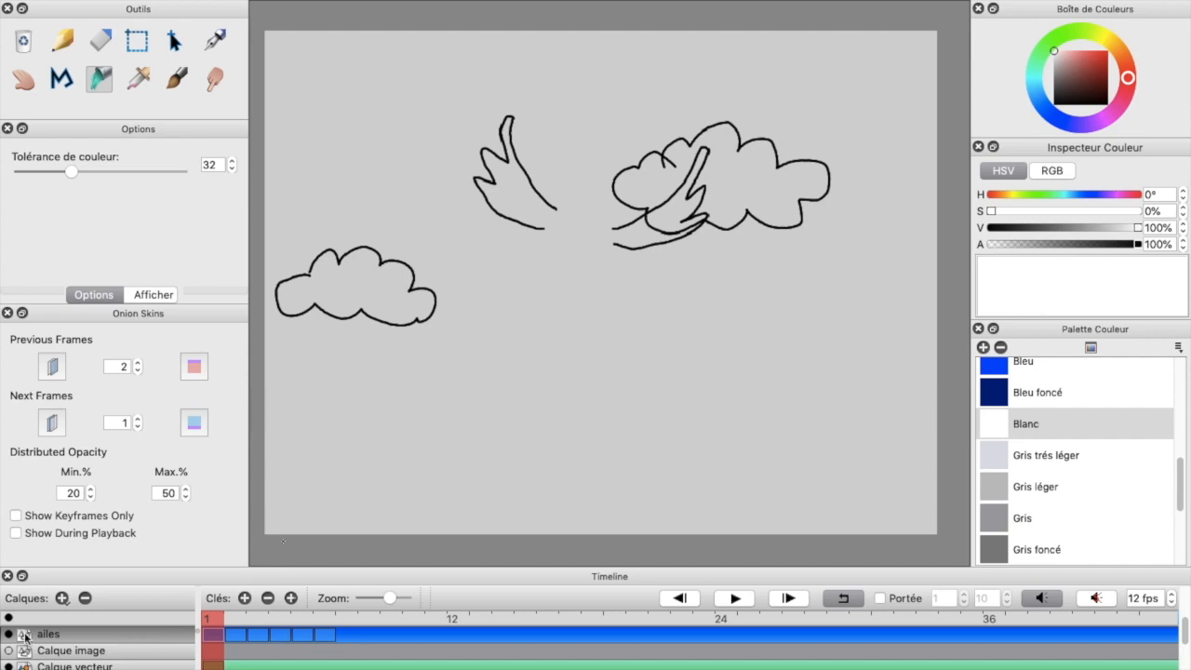
{"action": "left_click", "coordinate": [508, 192]}
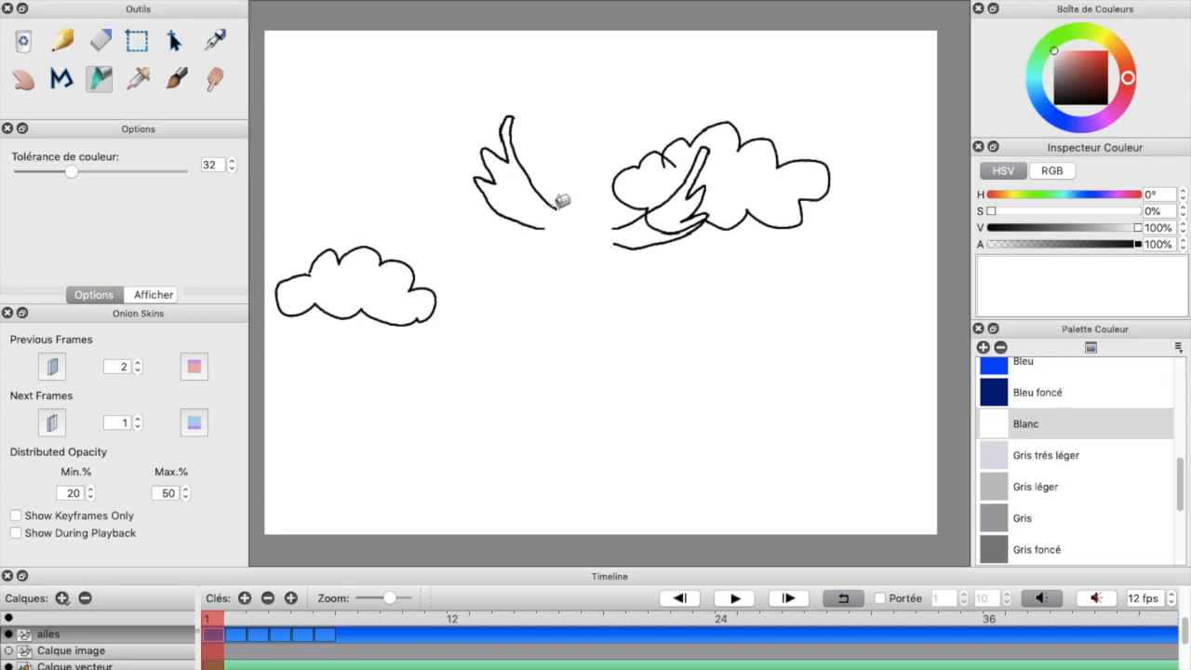
Undo the white fill on frame 1 of the ailes layer, and show and hide the Calque image layer.
{"action": "left_click", "coordinate": [572, 252]}
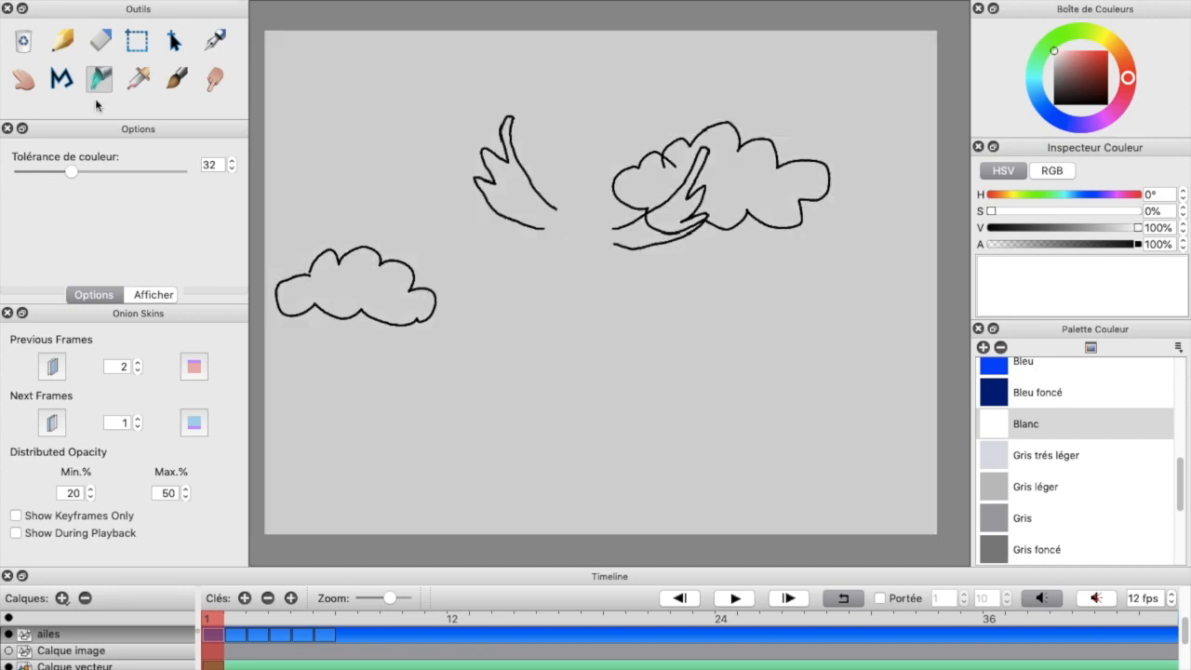
{"action": "left_click", "coordinate": [9, 650]}
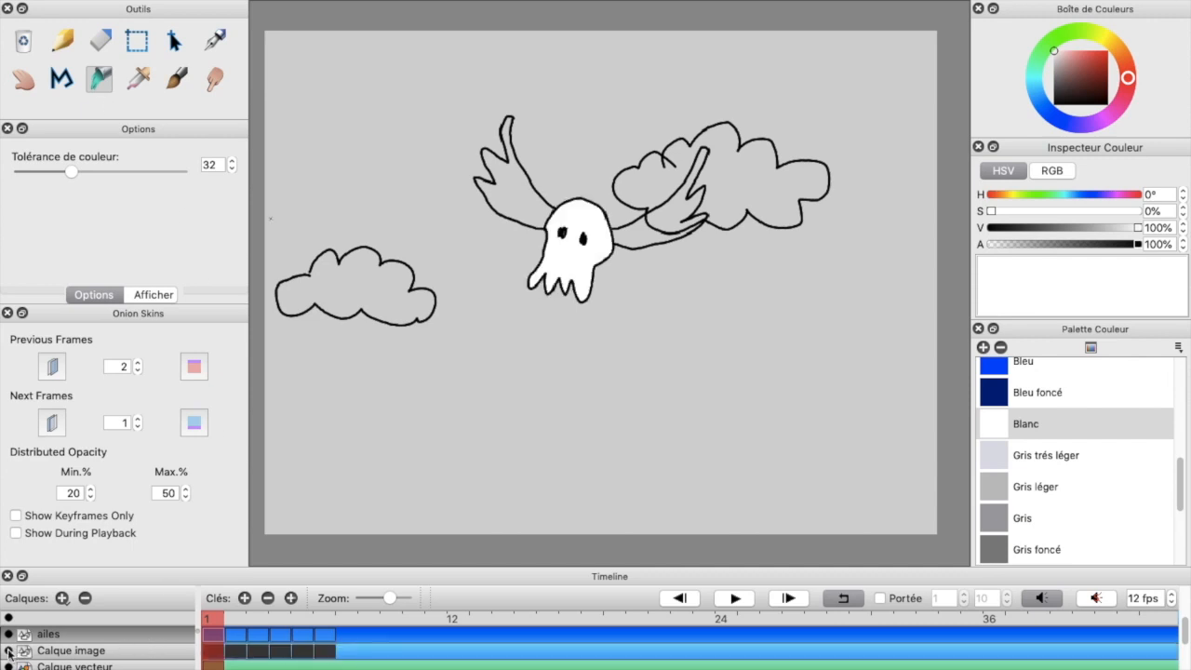
{"action": "left_click", "coordinate": [8, 650]}
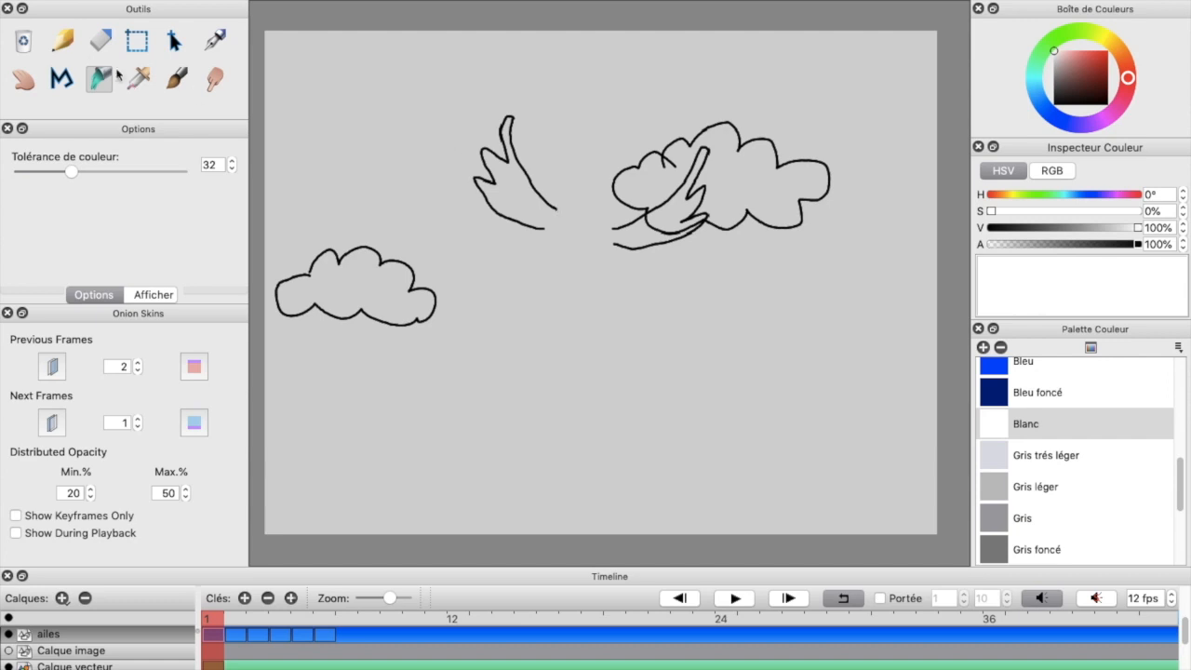
Close the open ends of both wings with the pencil on frames 1 to 6 of the ailes layer.
{"action": "left_click", "coordinate": [67, 45]}
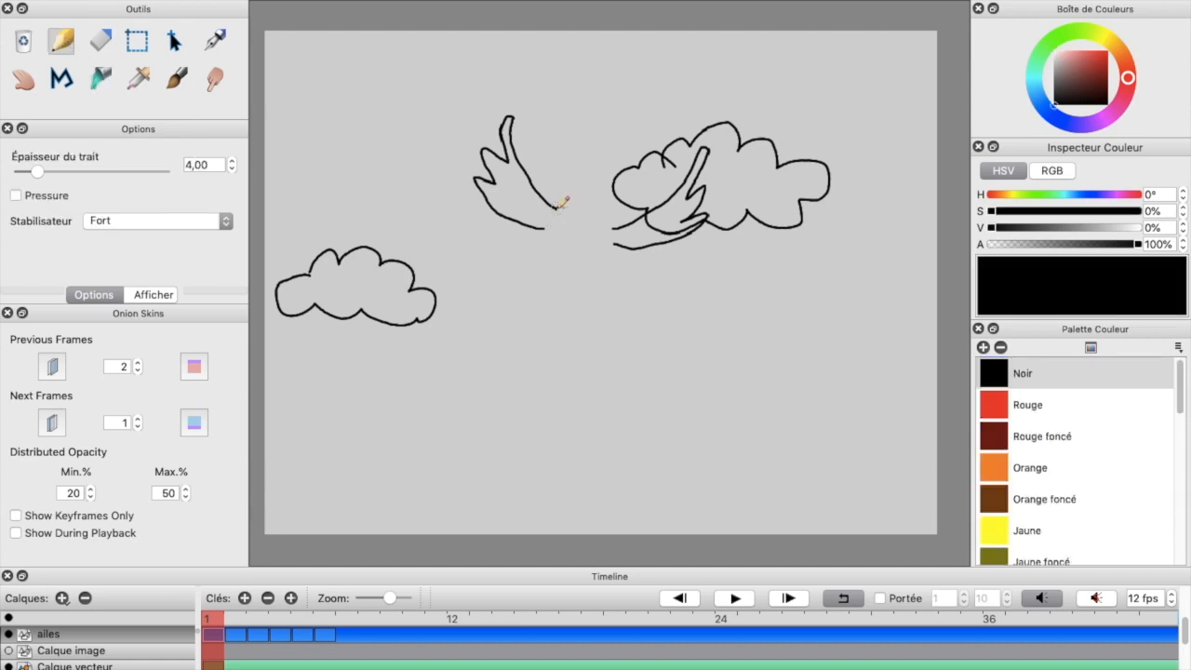
{"action": "left_click_drag", "start_coordinate": [558, 206], "coordinate": [557, 228]}
{"action": "left_click_drag", "start_coordinate": [610, 221], "coordinate": [608, 237]}
{"action": "key", "text": "period"}
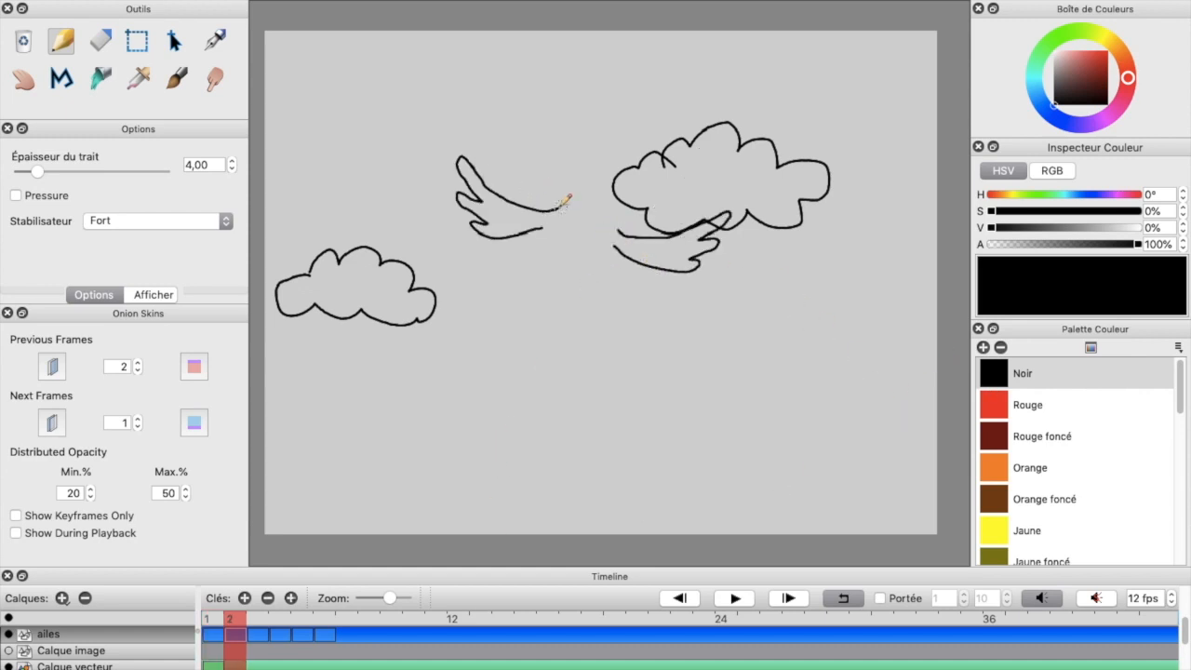
{"action": "mouse_move", "coordinate": [562, 202]}
{"action": "left_mouse_down"}
{"action": "mouse_move", "coordinate": [572, 214]}
{"action": "mouse_move", "coordinate": [544, 228]}
{"action": "left_mouse_up"}
{"action": "mouse_move", "coordinate": [624, 226]}
{"action": "left_mouse_down"}
{"action": "mouse_move", "coordinate": [611, 226]}
{"action": "mouse_move", "coordinate": [616, 247]}
{"action": "left_mouse_up"}
{"action": "key", "text": "period"}
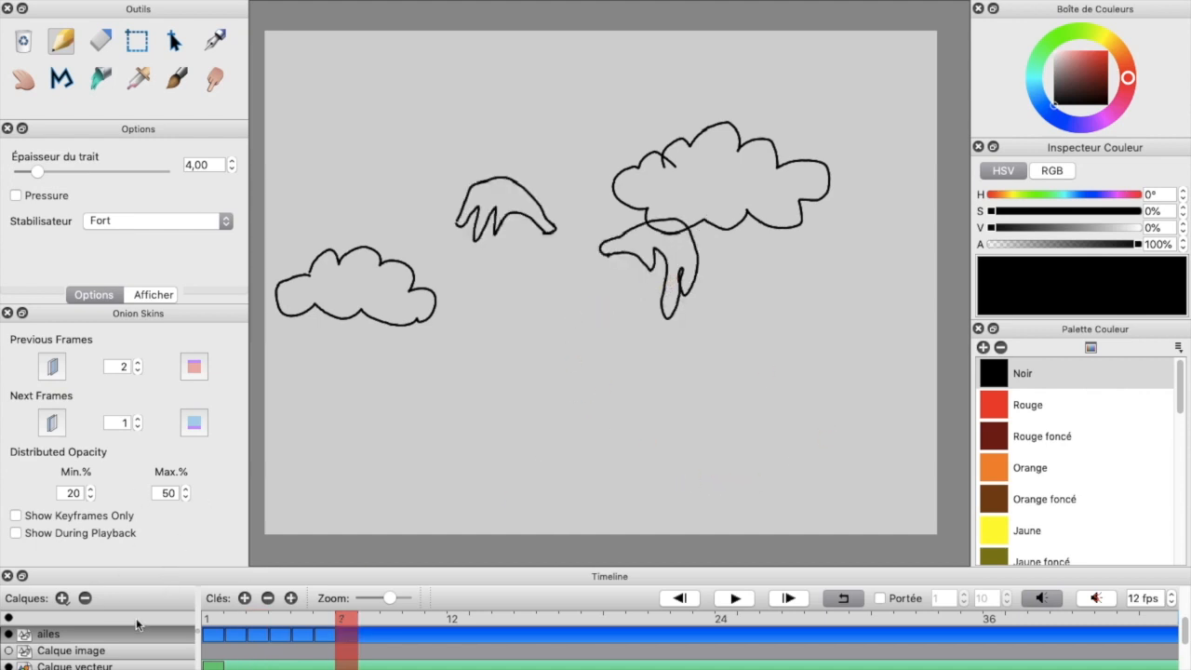
Show the Calque image layer and move the ailes layer beneath it in the layer order.
{"action": "left_click", "coordinate": [8, 651]}
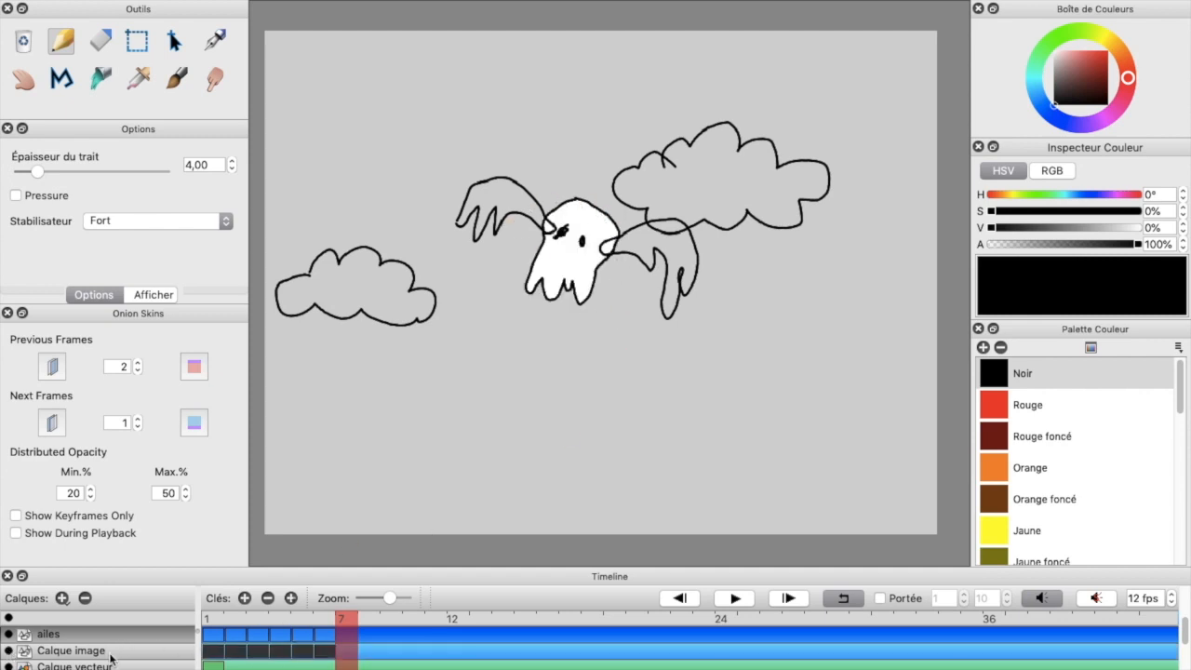
{"action": "left_click_drag", "start_coordinate": [110, 659], "coordinate": [130, 632]}
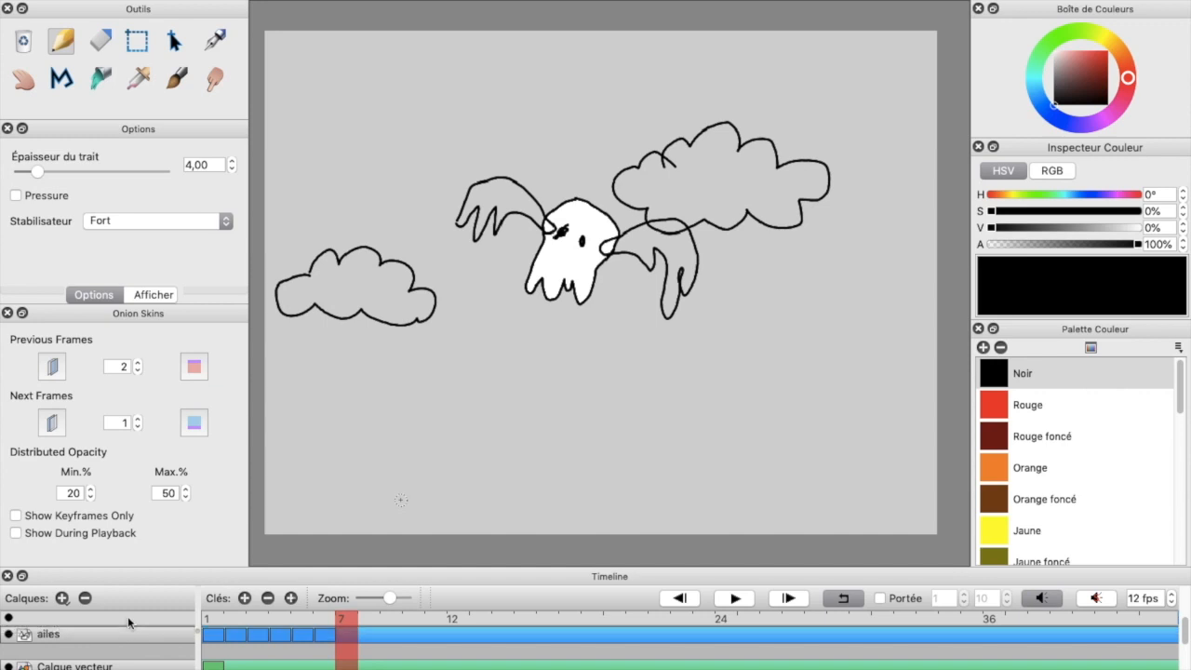
{"action": "left_click", "coordinate": [126, 638]}
{"action": "left_click_drag", "start_coordinate": [124, 640], "coordinate": [124, 662]}
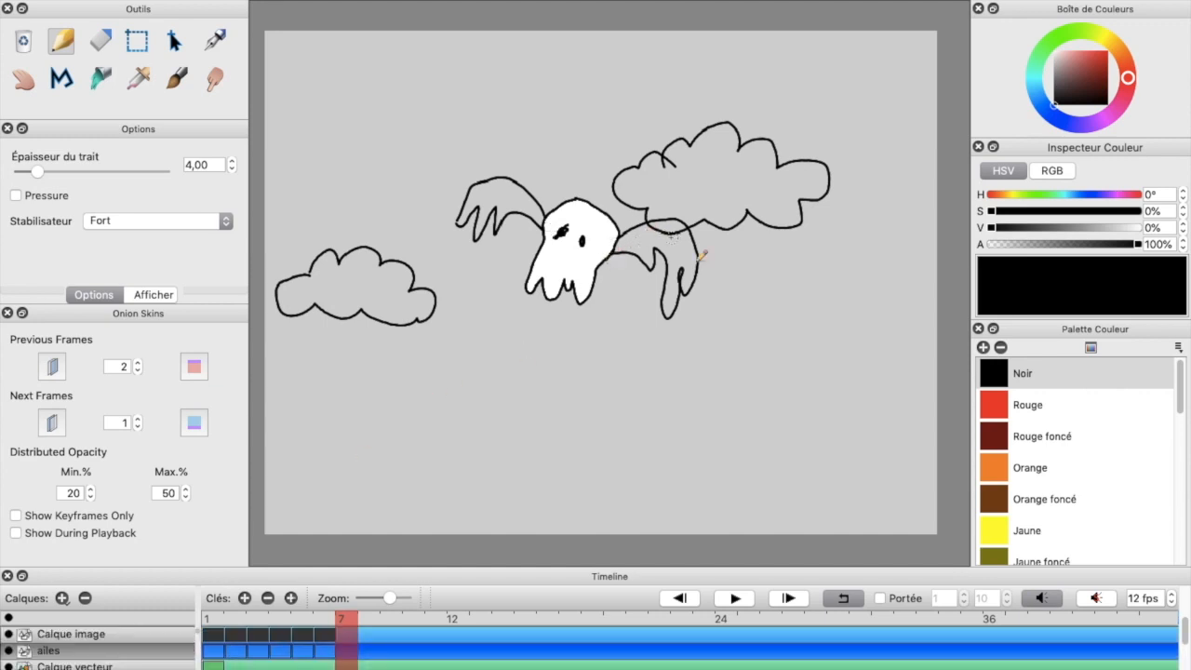
Fill both wings on frame 1 of the ailes layer with the palette colour Blanc using the paint bucket.
{"action": "left_click", "coordinate": [100, 80]}
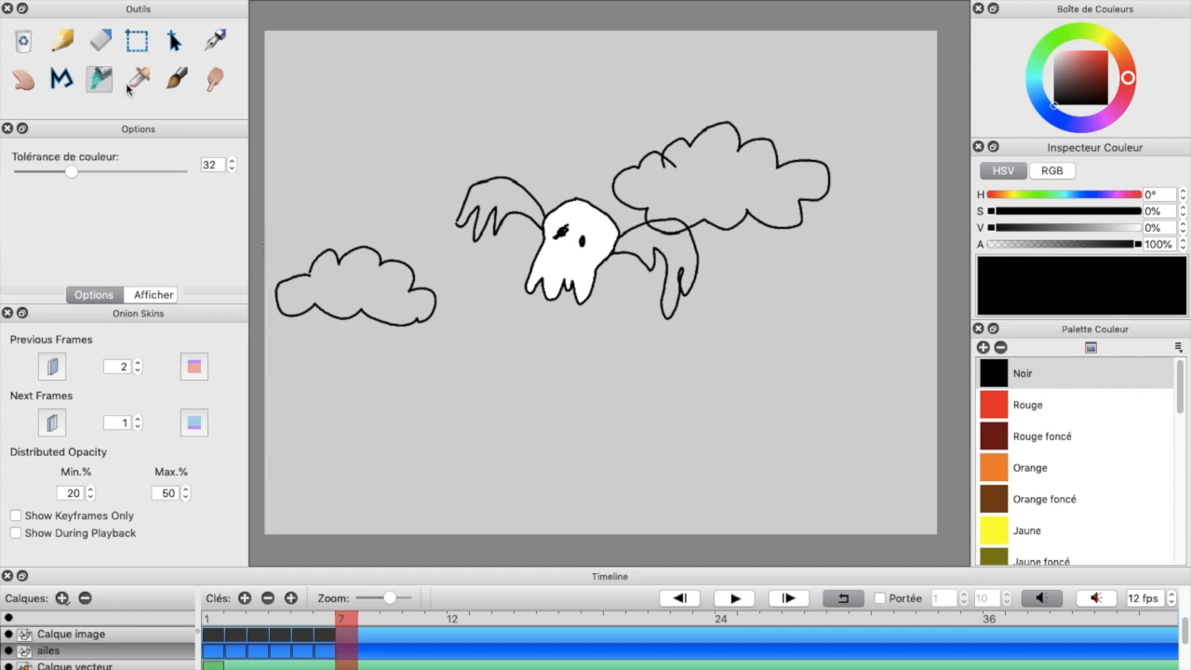
{"action": "left_click", "coordinate": [214, 619]}
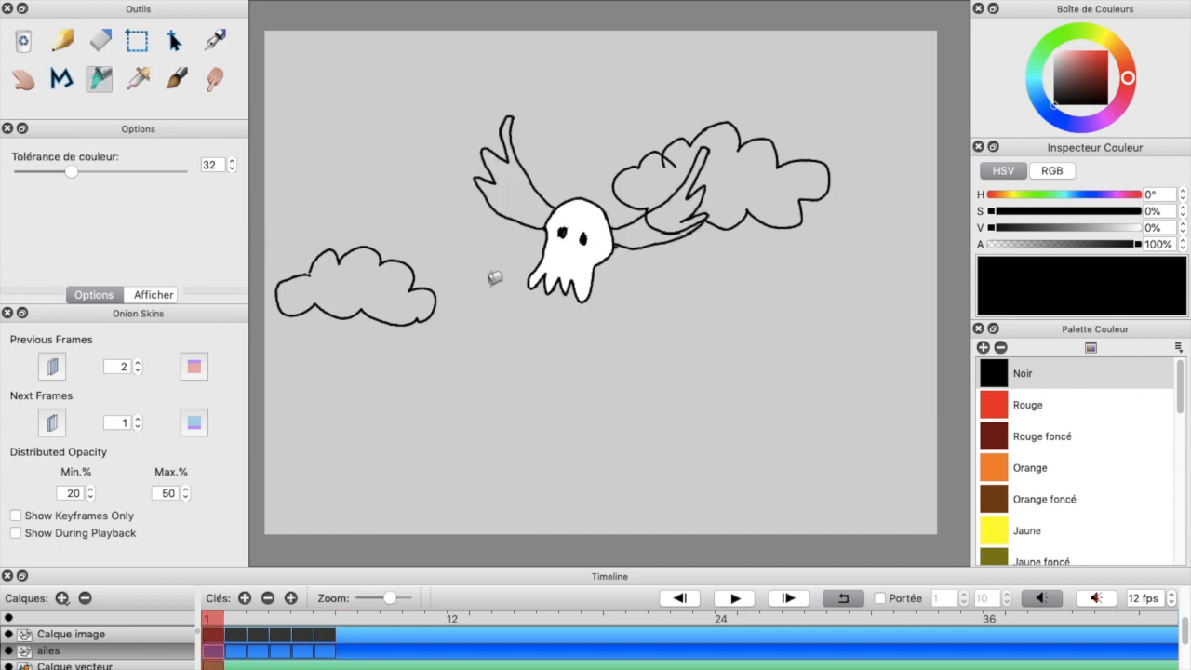
{"action": "left_click", "coordinate": [523, 188]}
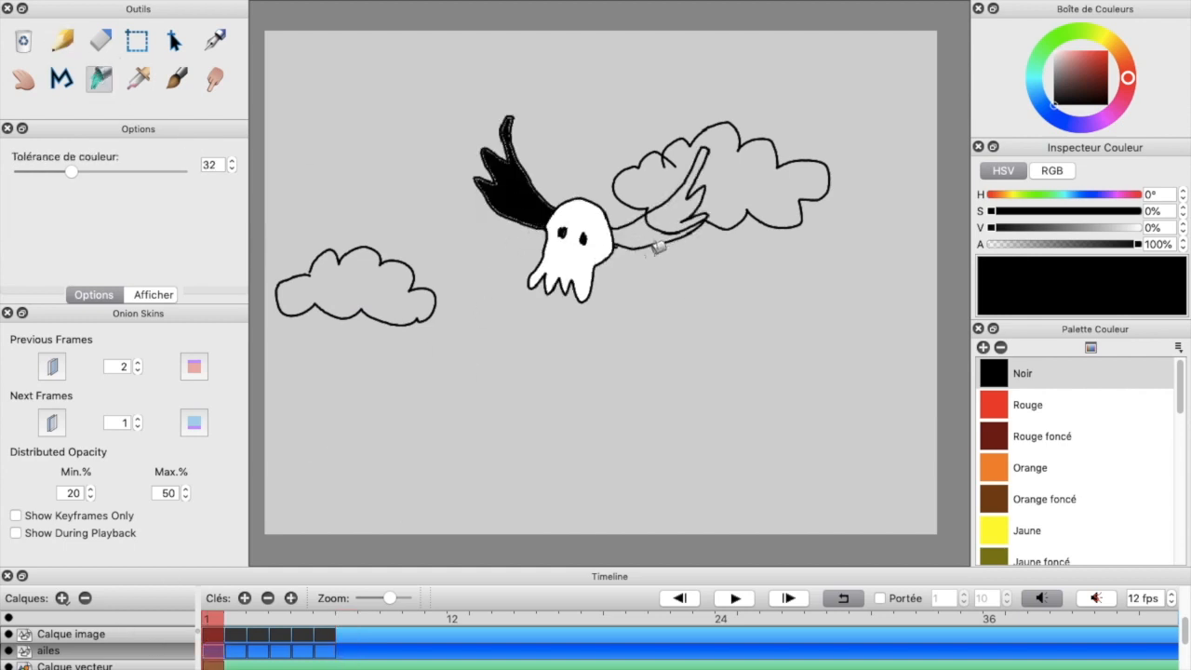
{"action": "key", "text": "ctrl+z"}
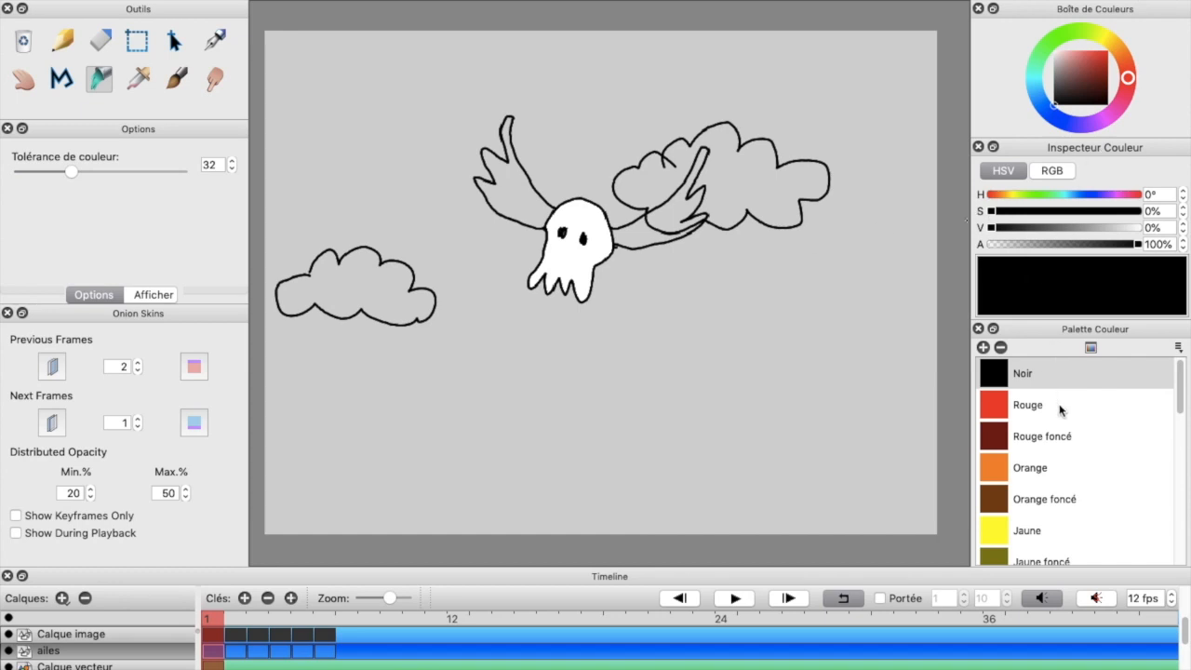
{"action": "scroll", "coordinate": [1061, 407], "scroll_direction": "down", "scroll_amount": 5}
{"action": "left_click", "coordinate": [977, 411]}
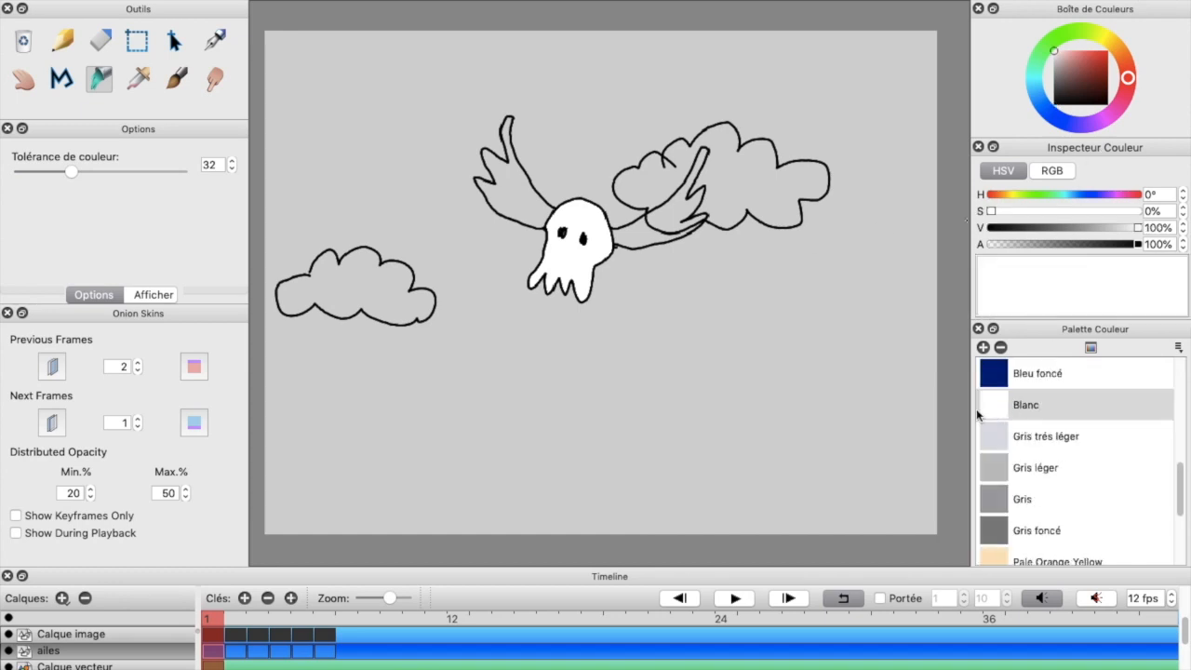
{"action": "left_click", "coordinate": [518, 188]}
{"action": "left_click", "coordinate": [644, 232]}
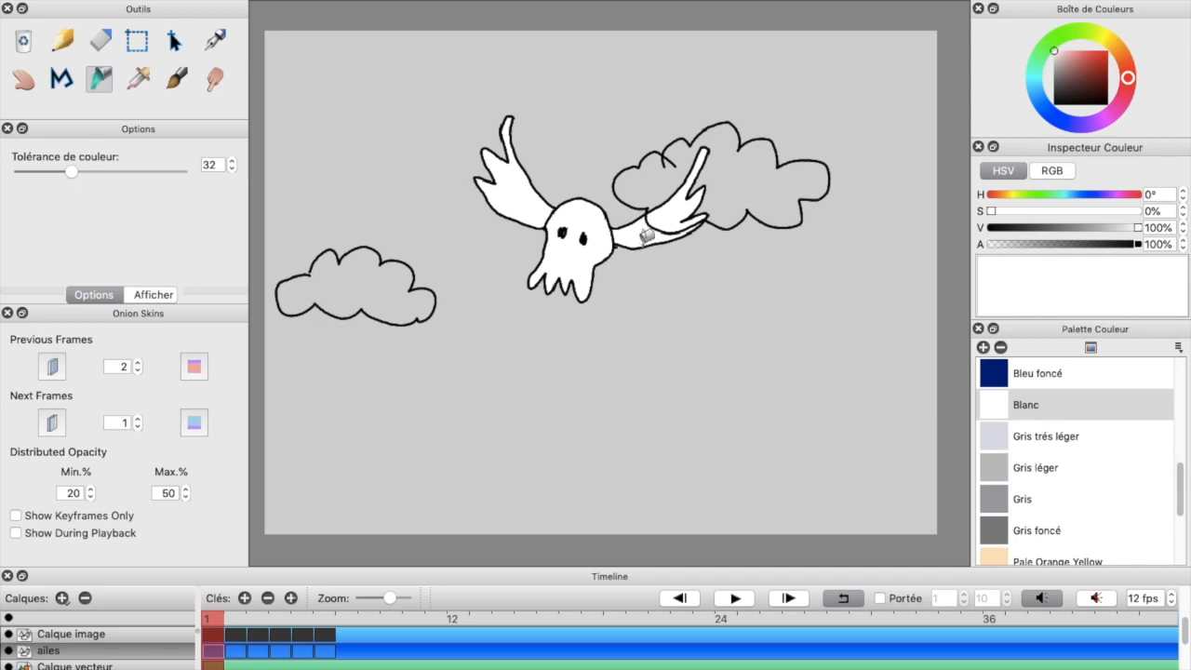
Fill both wings with white on frames 2 to 6 of the ailes layer.
{"action": "key", "text": "period"}
{"action": "left_click", "coordinate": [525, 206]}
{"action": "left_click", "coordinate": [646, 244]}
{"action": "key", "text": "period"}
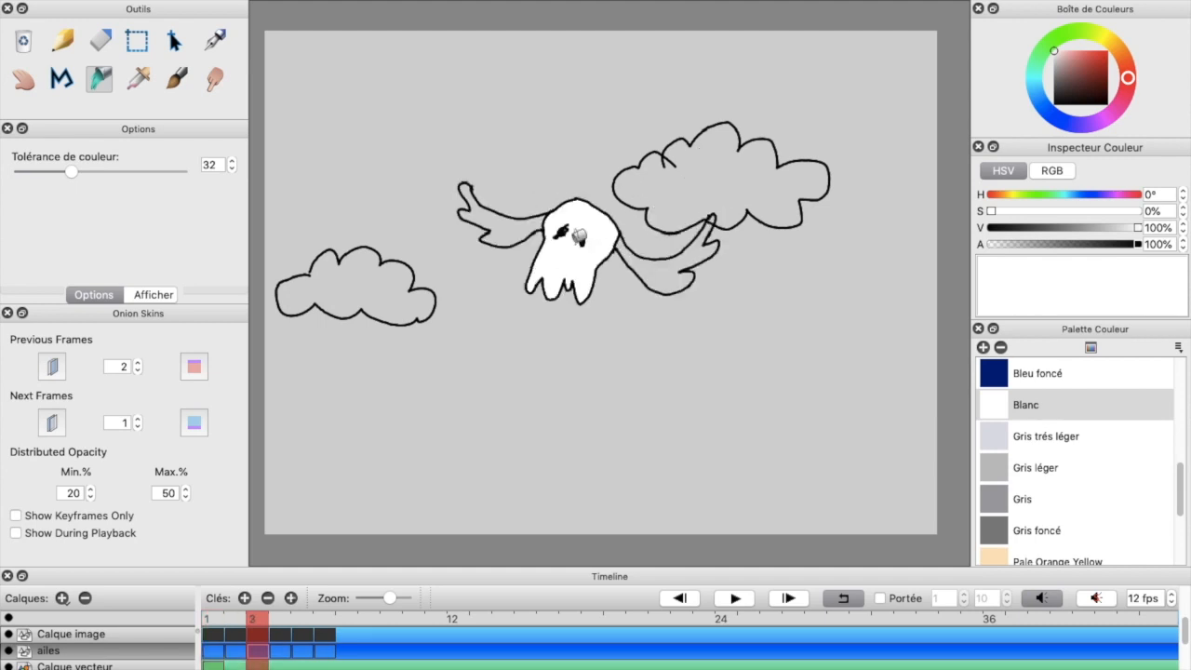
{"action": "left_click", "coordinate": [527, 223]}
{"action": "left_click", "coordinate": [663, 268]}
{"action": "key", "text": "period"}
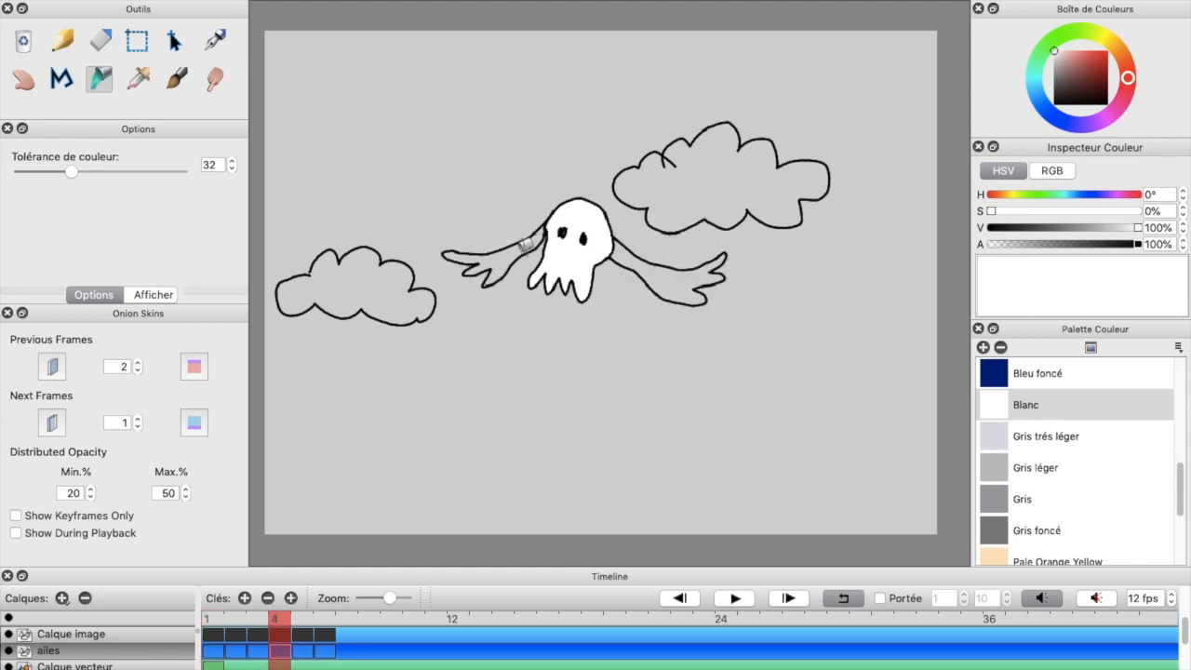
{"action": "left_click", "coordinate": [518, 248]}
{"action": "left_click", "coordinate": [656, 268]}
{"action": "key", "text": "period"}
{"action": "left_click", "coordinate": [522, 275]}
{"action": "left_click", "coordinate": [637, 262]}
{"action": "key", "text": "period"}
{"action": "left_click", "coordinate": [652, 238]}
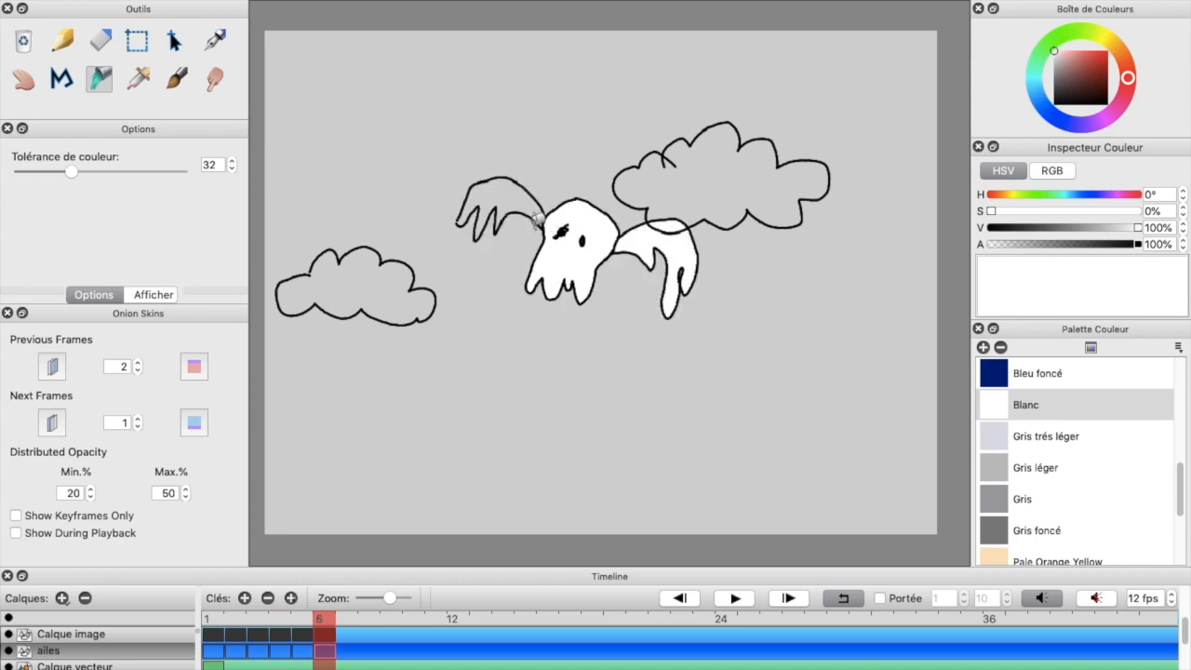
{"action": "left_click", "coordinate": [523, 212]}
{"action": "key", "text": "period"}
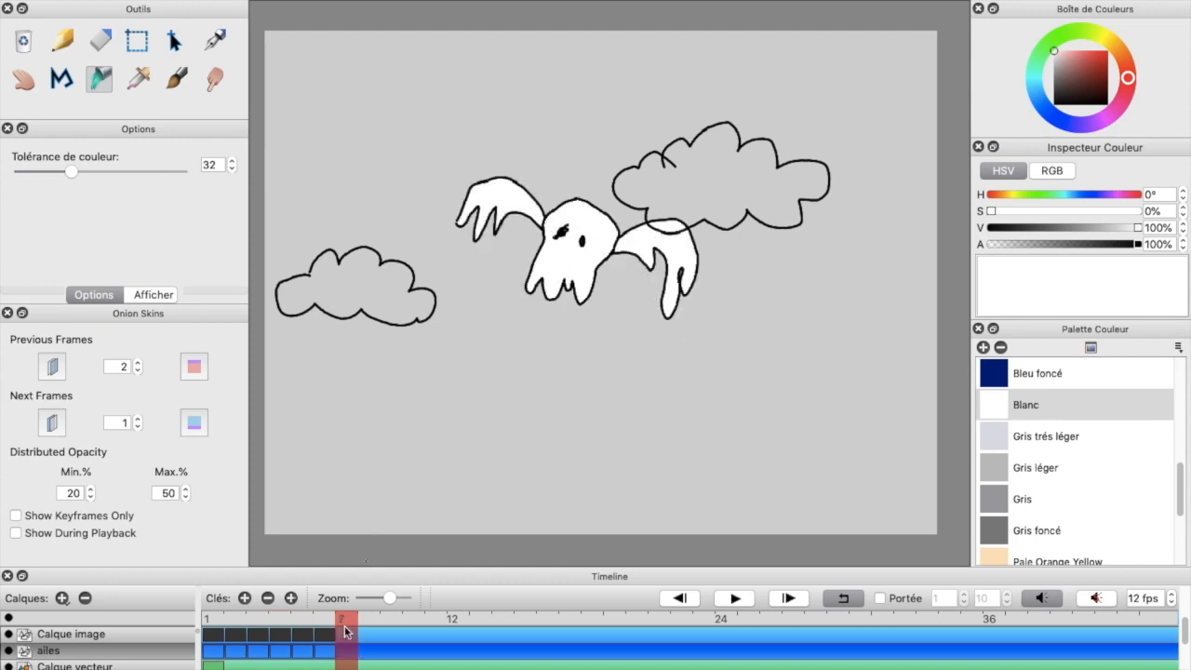
Return to frame 1, play the animation to check the filled wings, and stop it.
{"action": "left_click_drag", "start_coordinate": [346, 622], "coordinate": [207, 622]}
{"action": "left_click", "coordinate": [733, 601]}
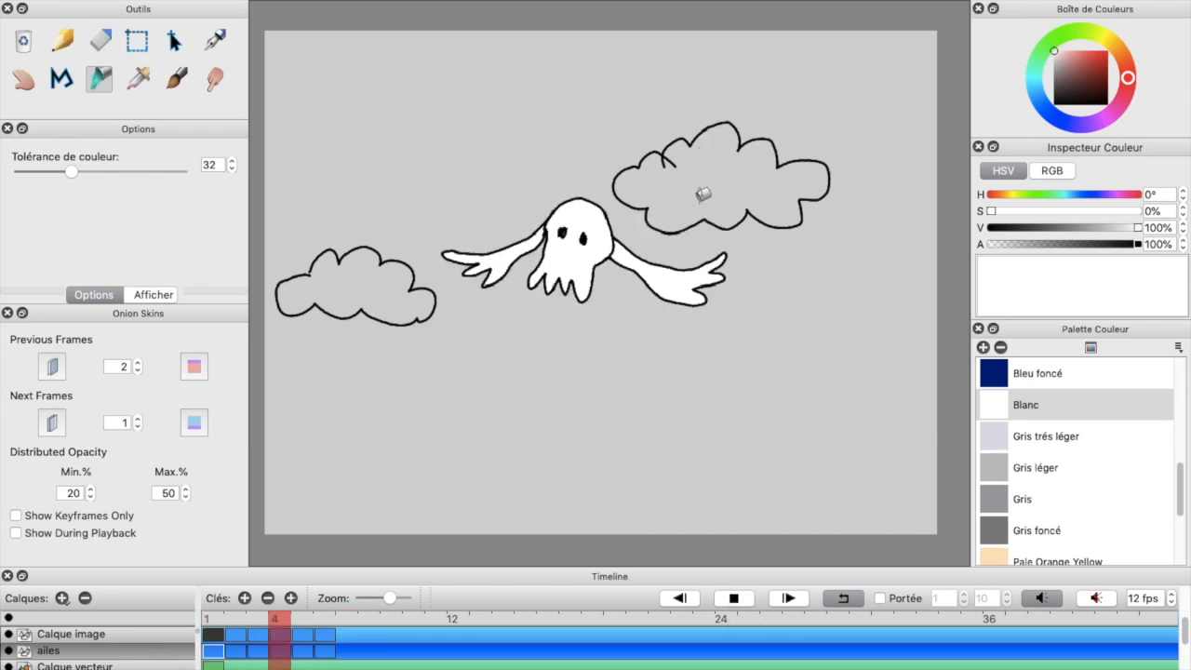
{"action": "left_click", "coordinate": [733, 600]}
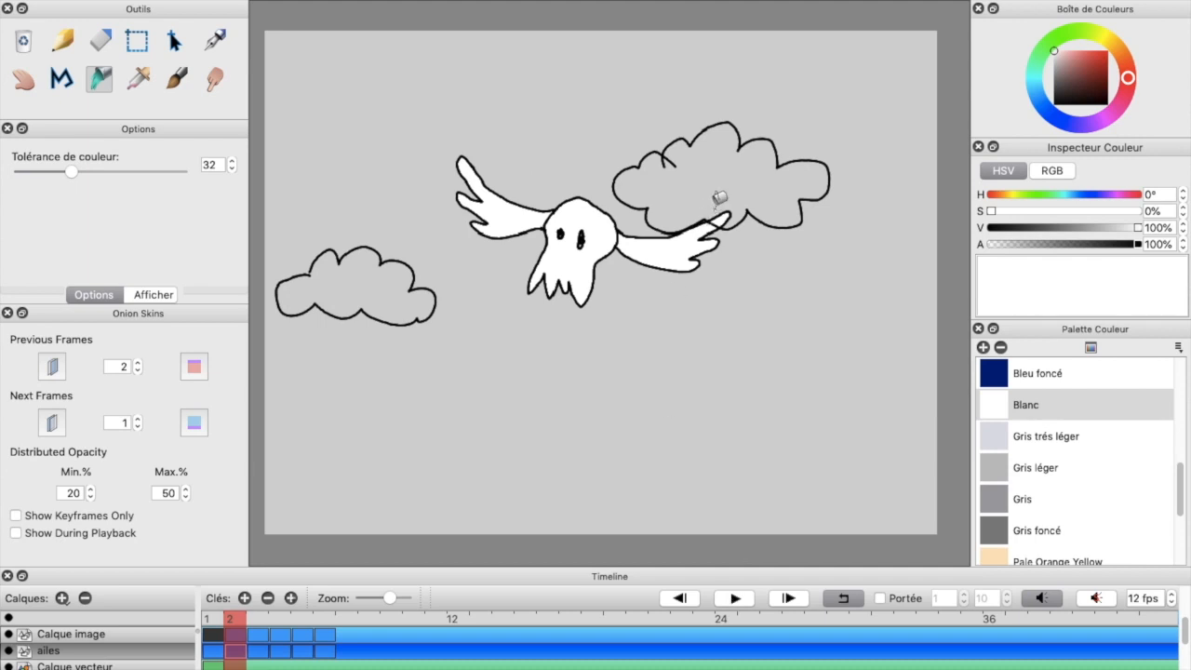
Move the nuage layer below the ailes layer in the layer order.
{"action": "scroll", "coordinate": [112, 651], "scroll_direction": "up", "scroll_amount": 1}
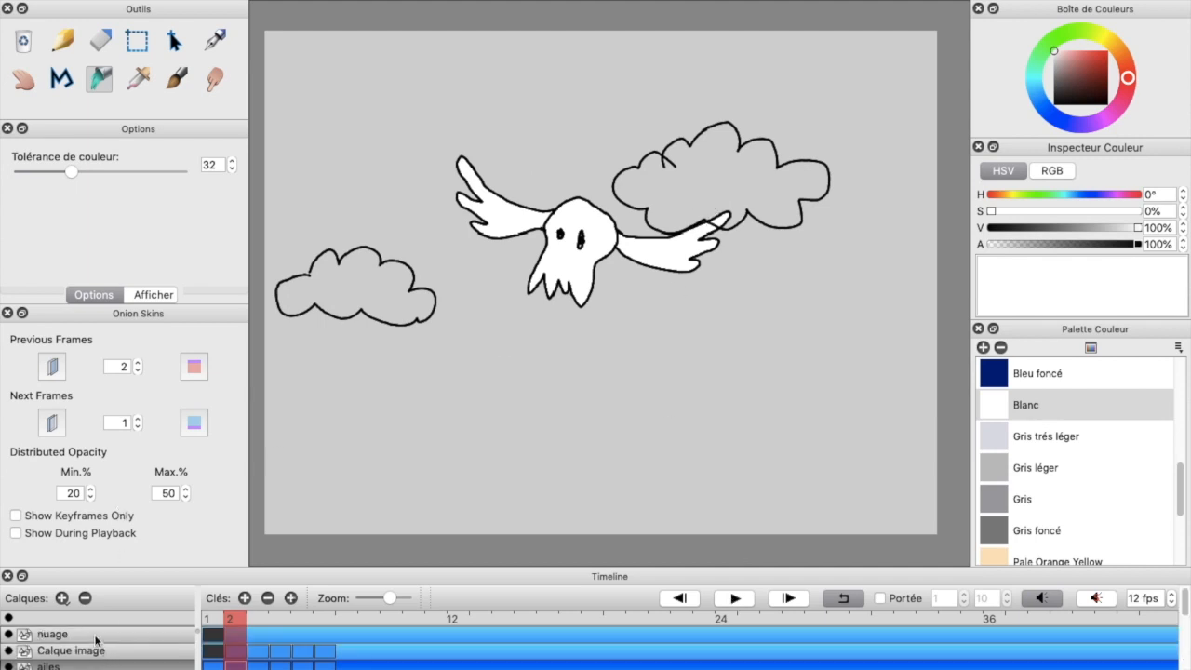
{"action": "left_click", "coordinate": [97, 638]}
{"action": "left_click_drag", "start_coordinate": [109, 637], "coordinate": [105, 666]}
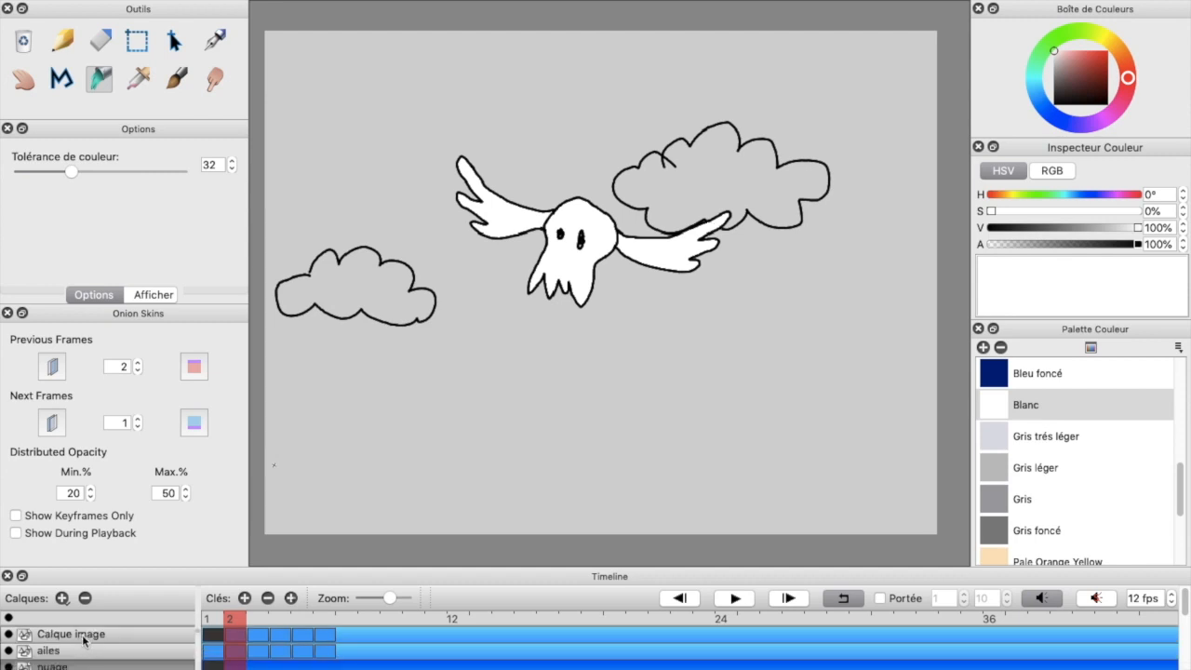
Rename the Calque image layer as "tete de mort".
{"action": "left_click", "coordinate": [84, 636]}
{"action": "double_click", "coordinate": [82, 635]}
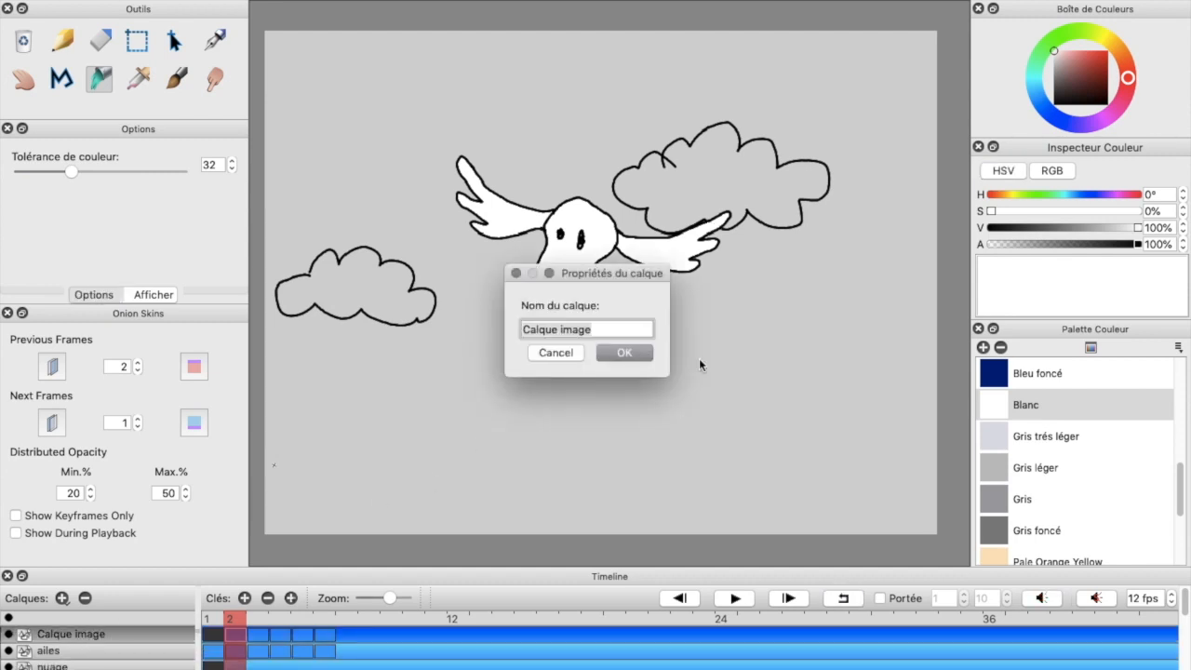
{"action": "type", "text": "tete de "}
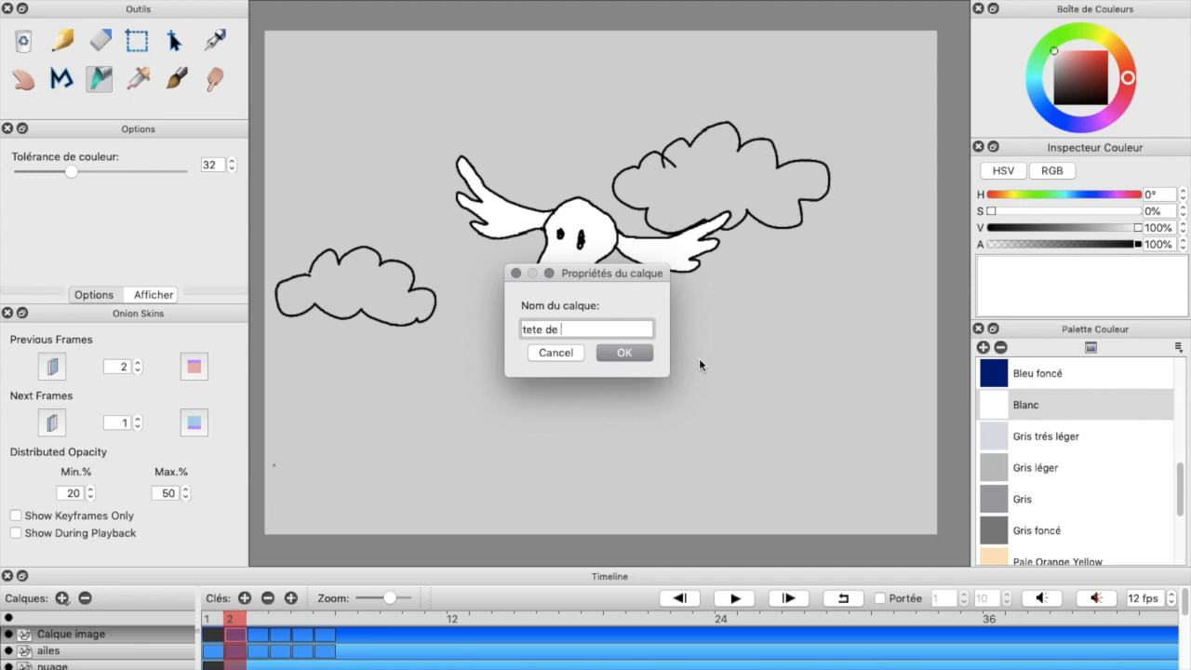
{"action": "type", "text": "mort"}
{"action": "key", "text": "Return"}
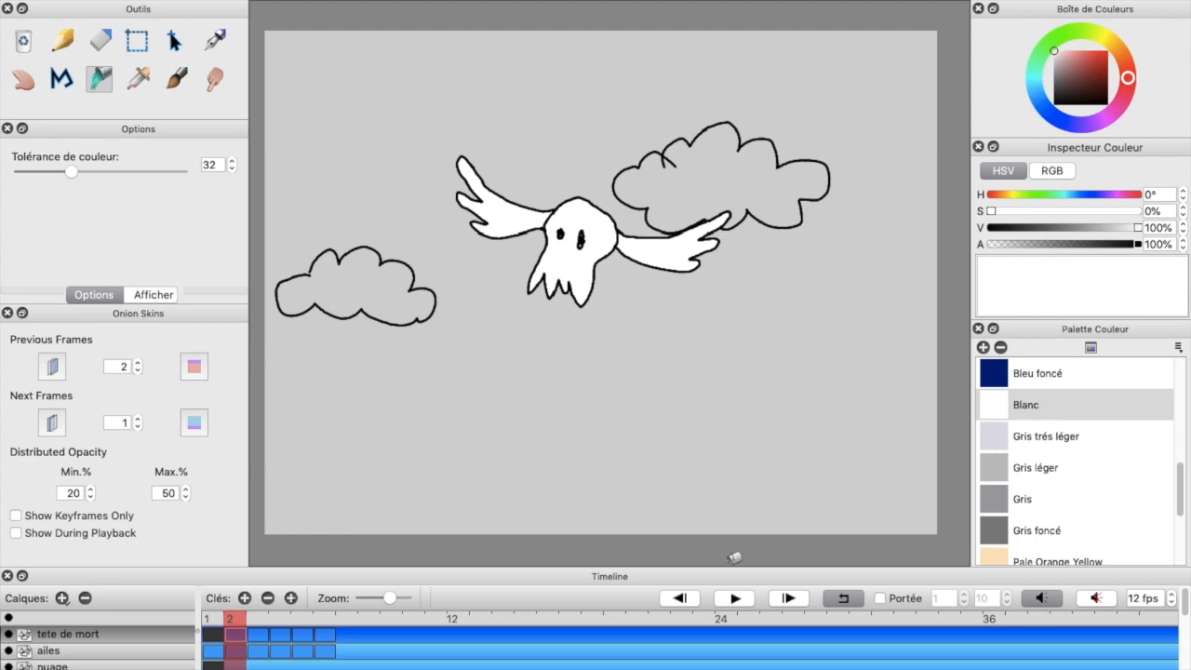
Play and stop the looping animation twice to check the reordered layers.
{"action": "left_click", "coordinate": [737, 598]}
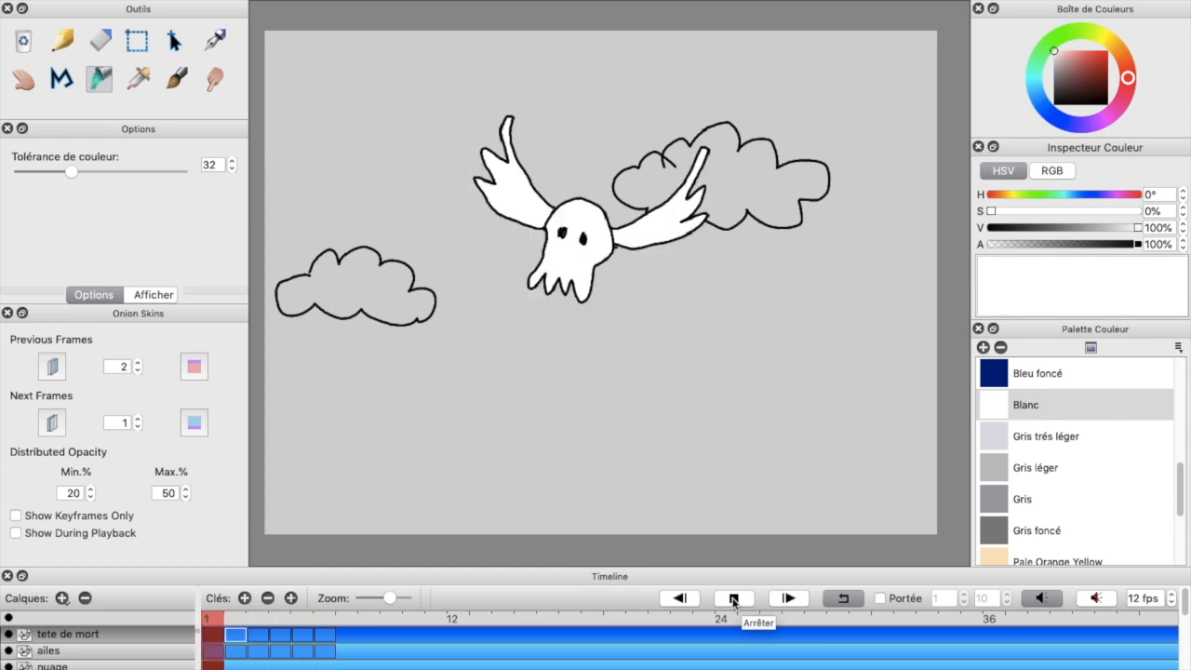
{"action": "left_click", "coordinate": [734, 598]}
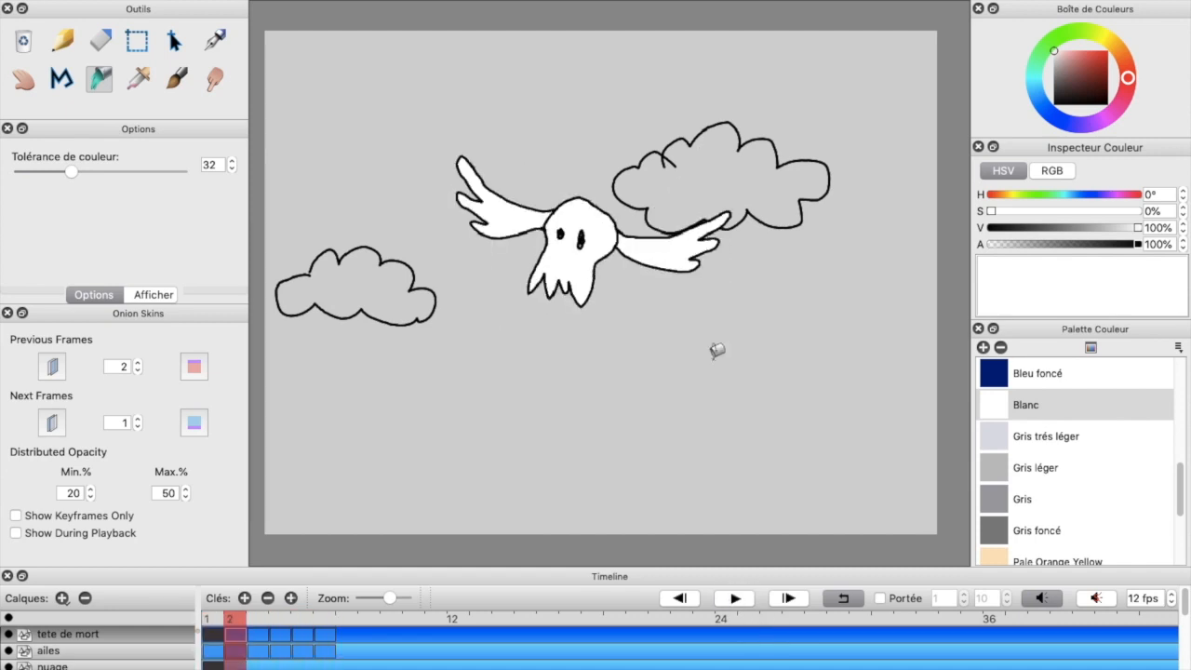
{"action": "left_click", "coordinate": [736, 598]}
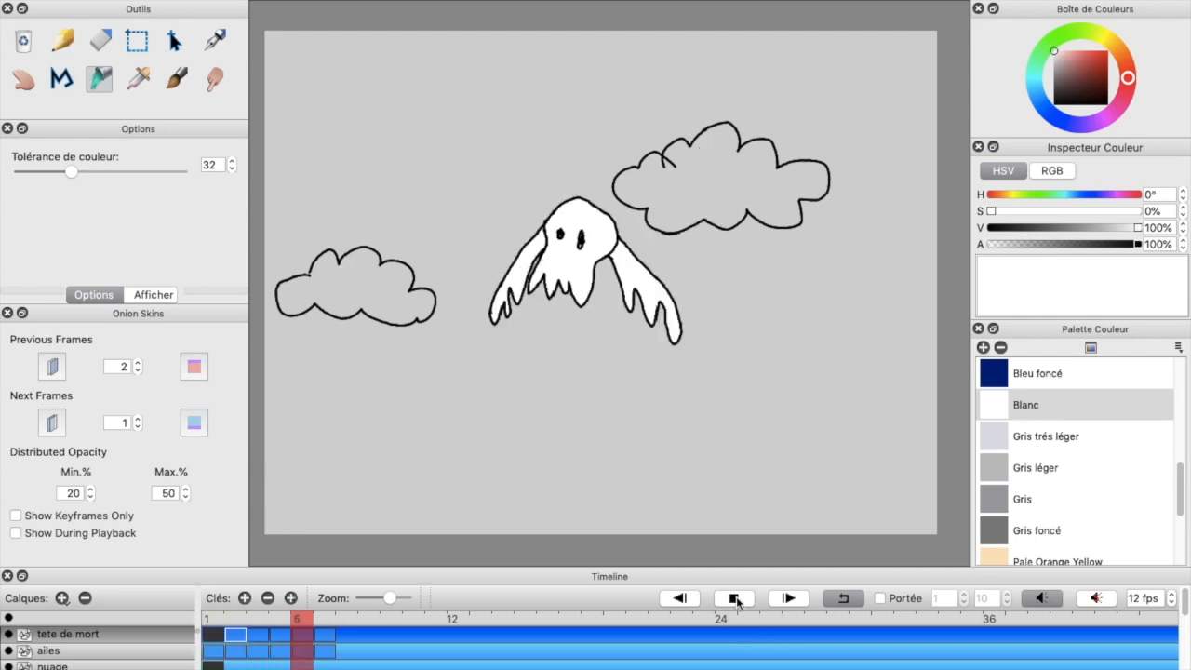
{"action": "left_click", "coordinate": [735, 598]}
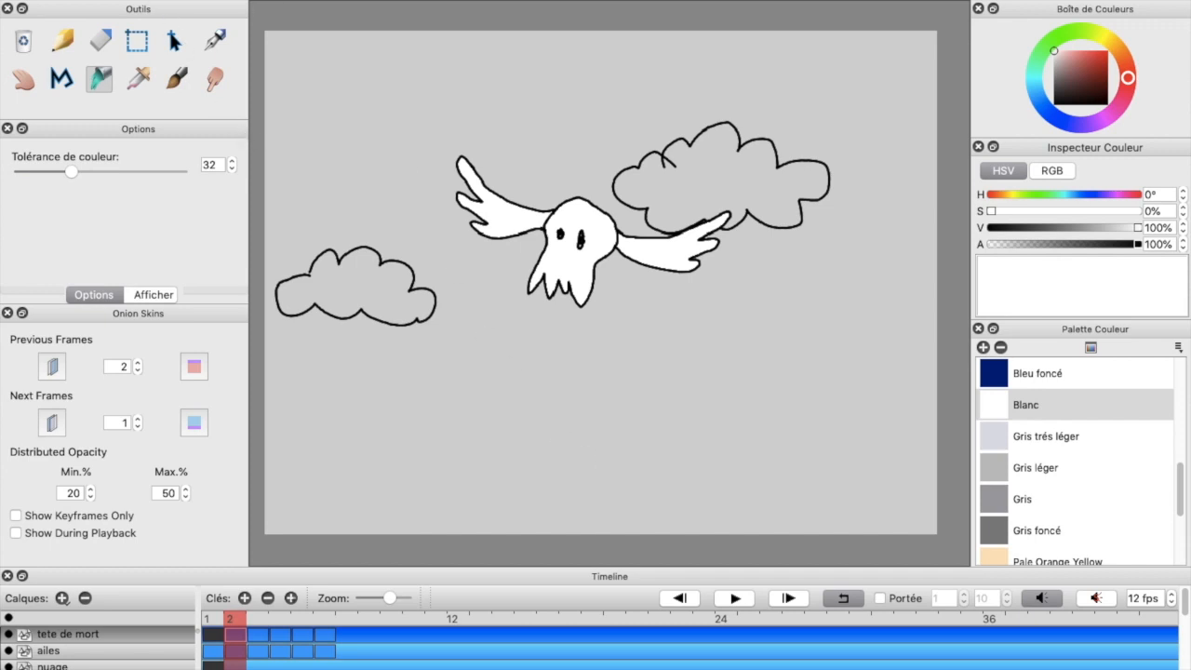
Examine the film export settings and close them without exporting.
{"action": "left_click", "coordinate": [124, 0]}
{"action": "mouse_move", "coordinate": [149, 103]}
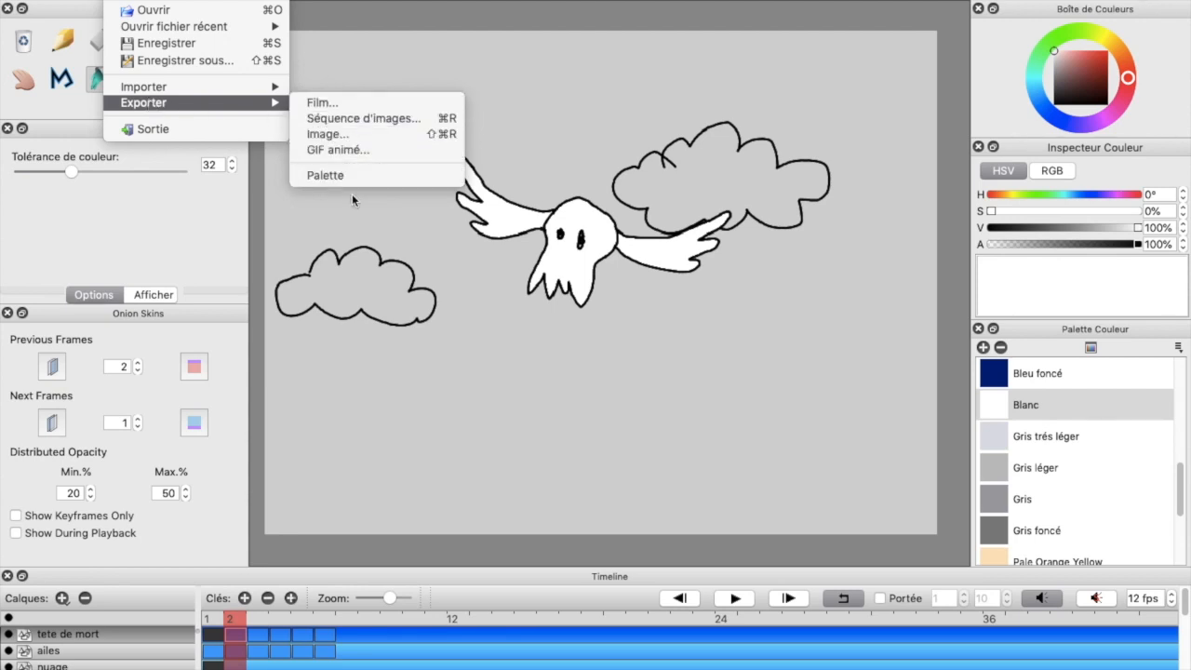
{"action": "left_click", "coordinate": [348, 103]}
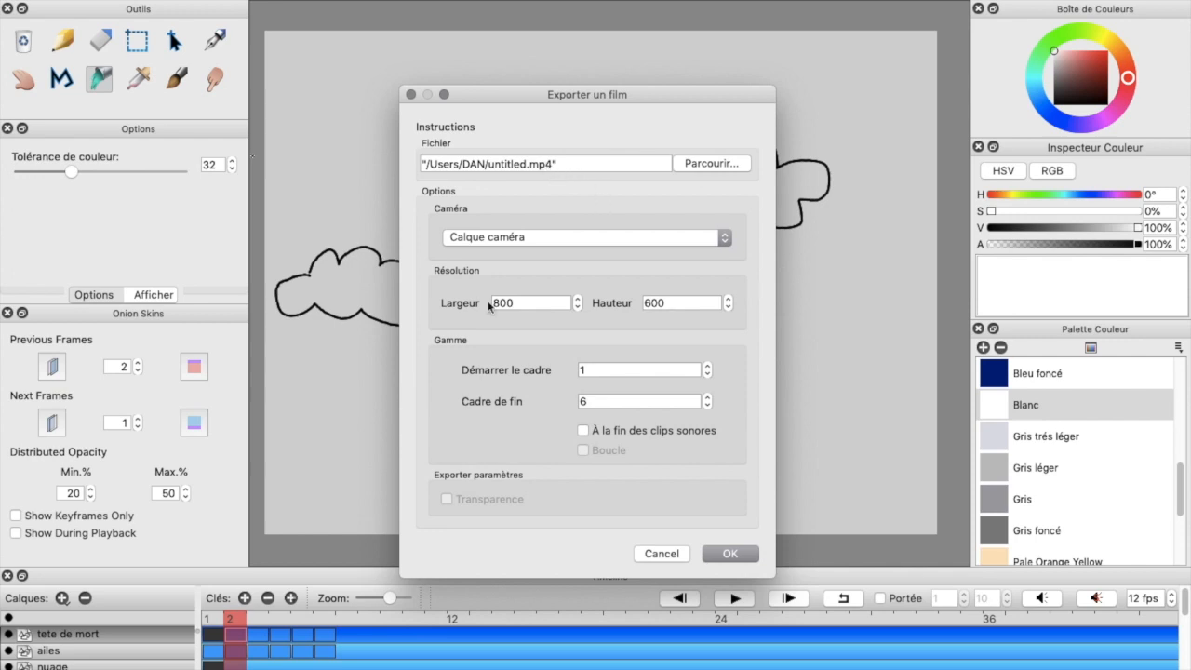
{"action": "left_click", "coordinate": [662, 554]}
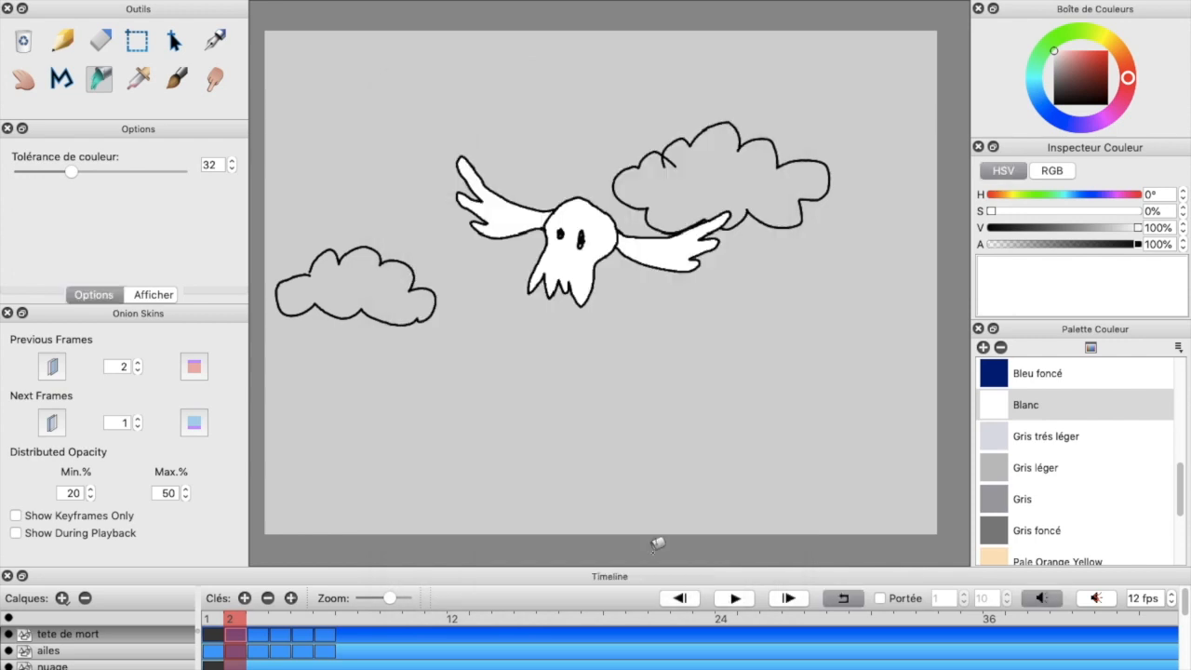
Export the animation as a looping animated GIF named vol_fantôme.gif in the TUTO_Pencil2D folder.
{"action": "left_click", "coordinate": [131, 0]}
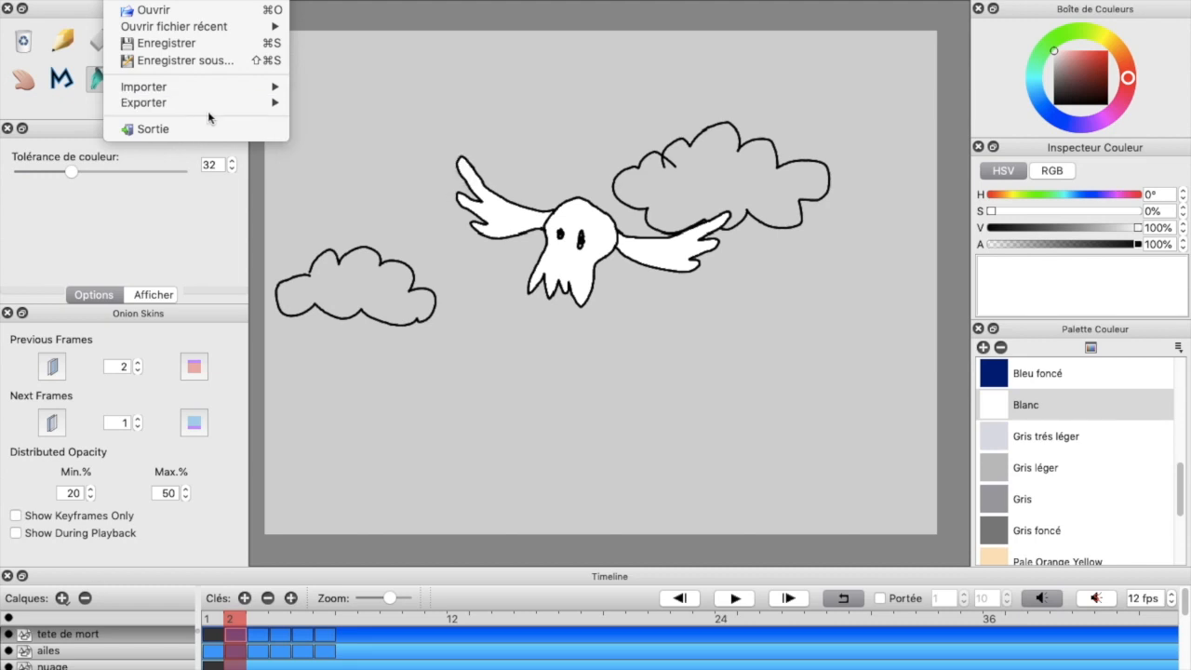
{"action": "left_click", "coordinate": [331, 150]}
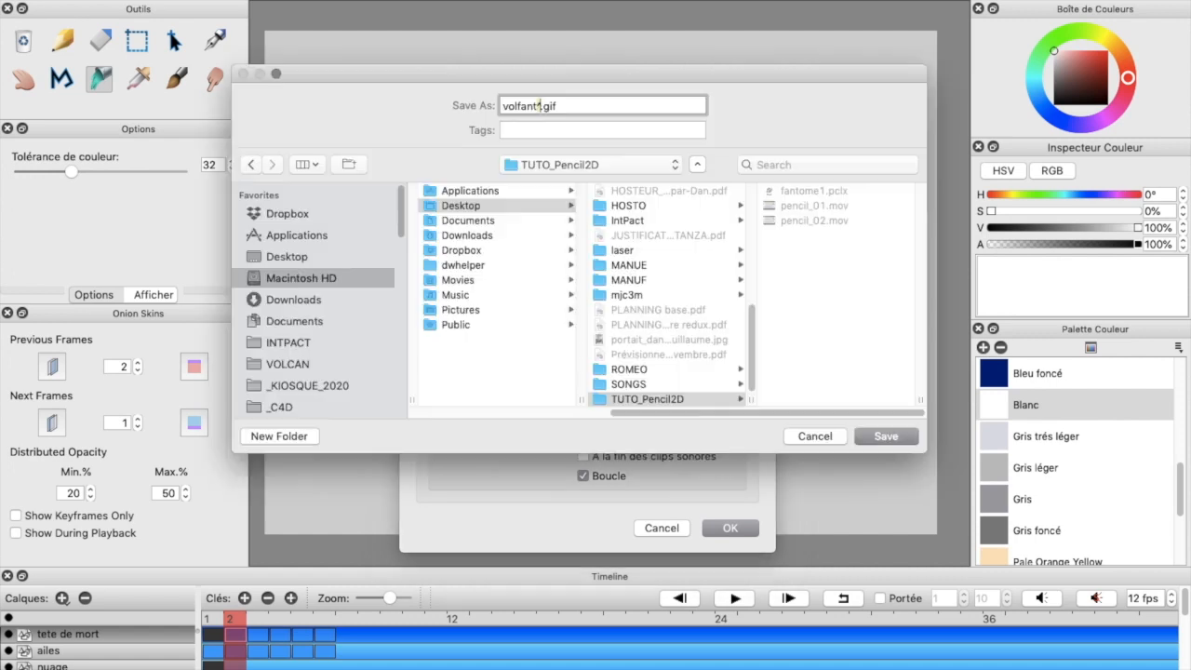
{"action": "type", "text": "ôme"}
{"action": "left_click", "coordinate": [517, 106]}
{"action": "type", "text": "_"}
{"action": "left_click", "coordinate": [872, 435]}
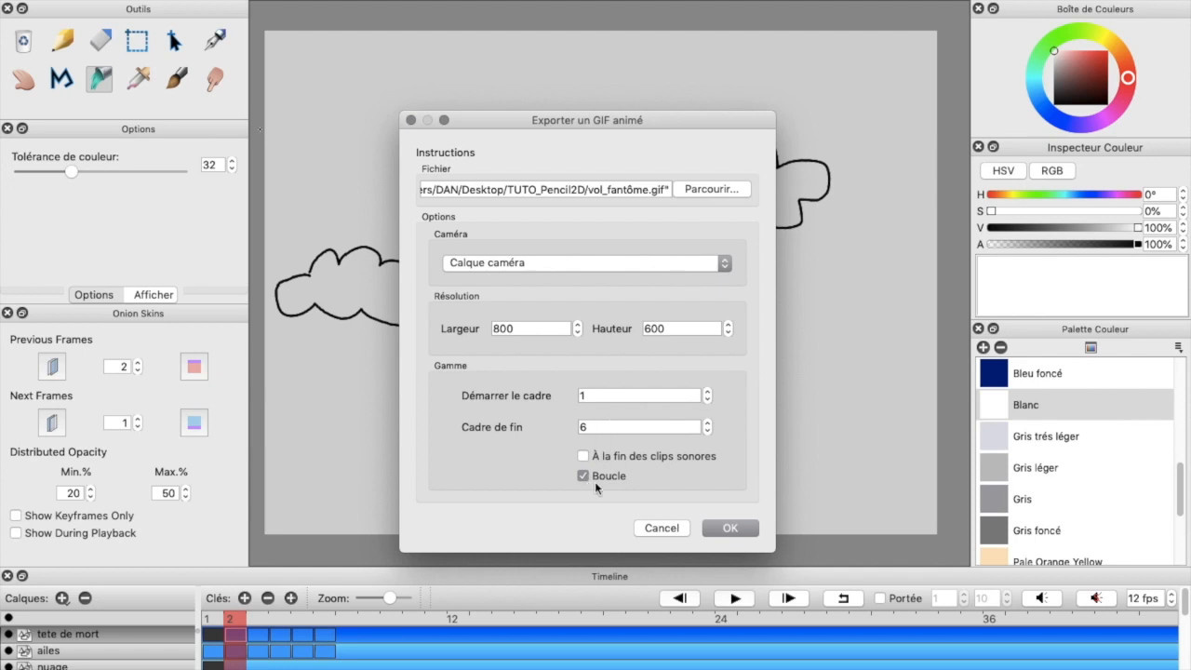
{"action": "left_click", "coordinate": [731, 528]}
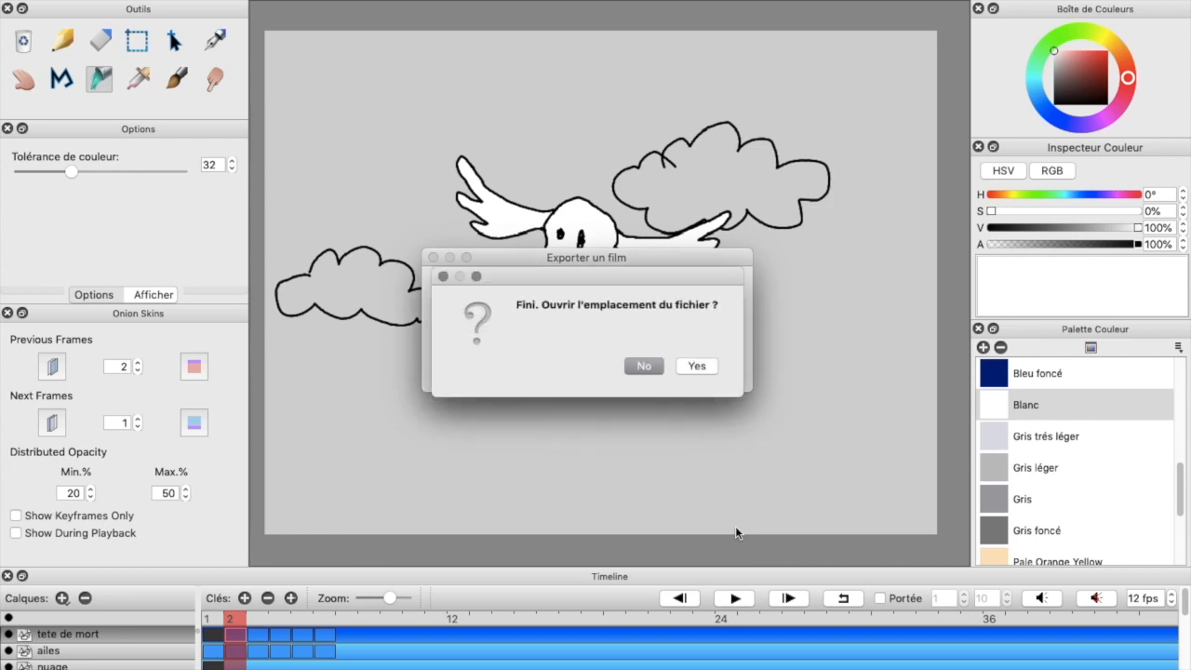
Open the exported file's location in Finder, preview vol_fantôme.gif, and return to Pencil2D.
{"action": "left_click", "coordinate": [693, 367]}
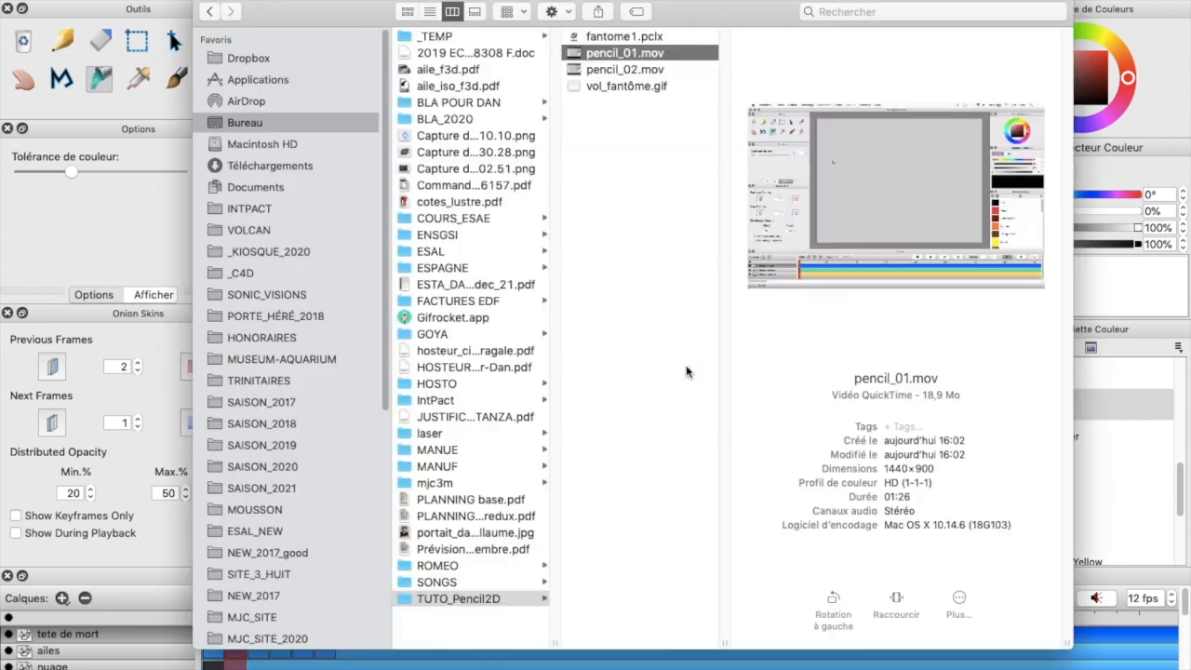
{"action": "left_click", "coordinate": [639, 88]}
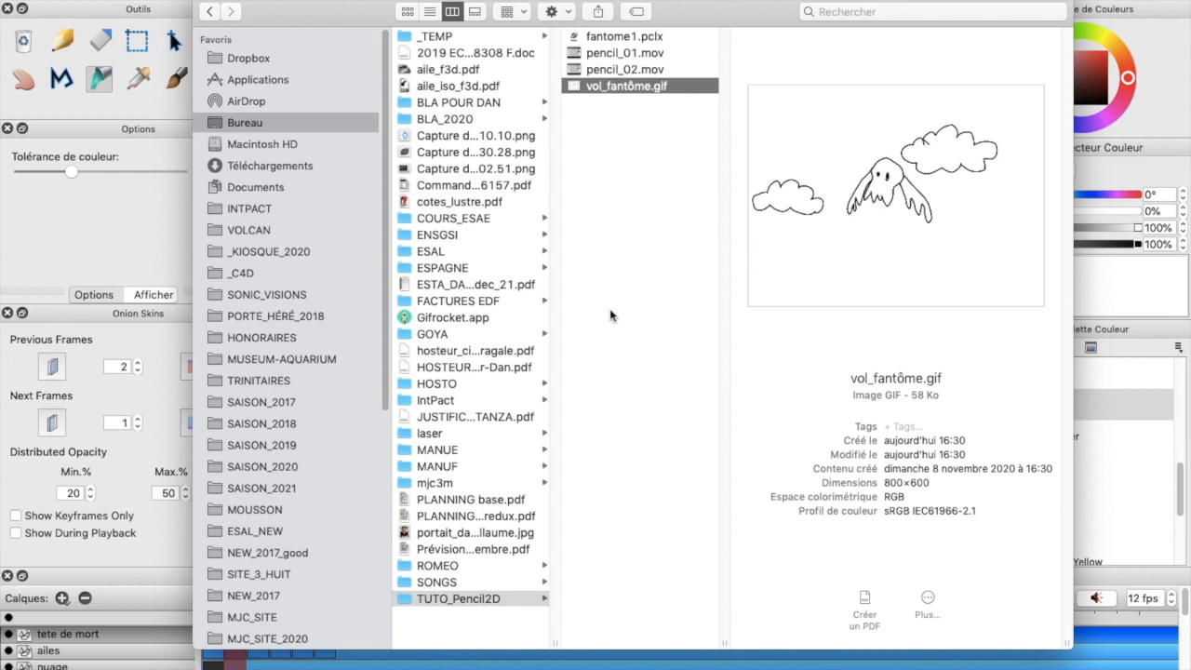
{"action": "key", "text": "super+Tab"}
Open the image sequence export settings and examine the available image formats.
{"action": "left_click", "coordinate": [126, 1]}
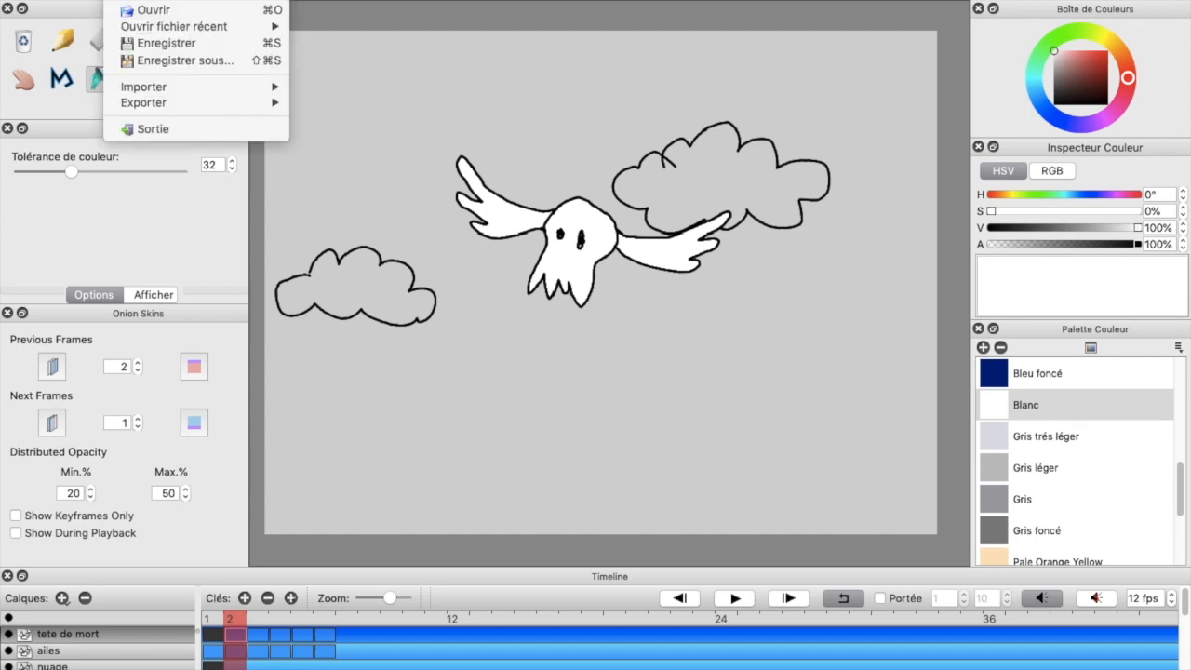
{"action": "mouse_move", "coordinate": [164, 102]}
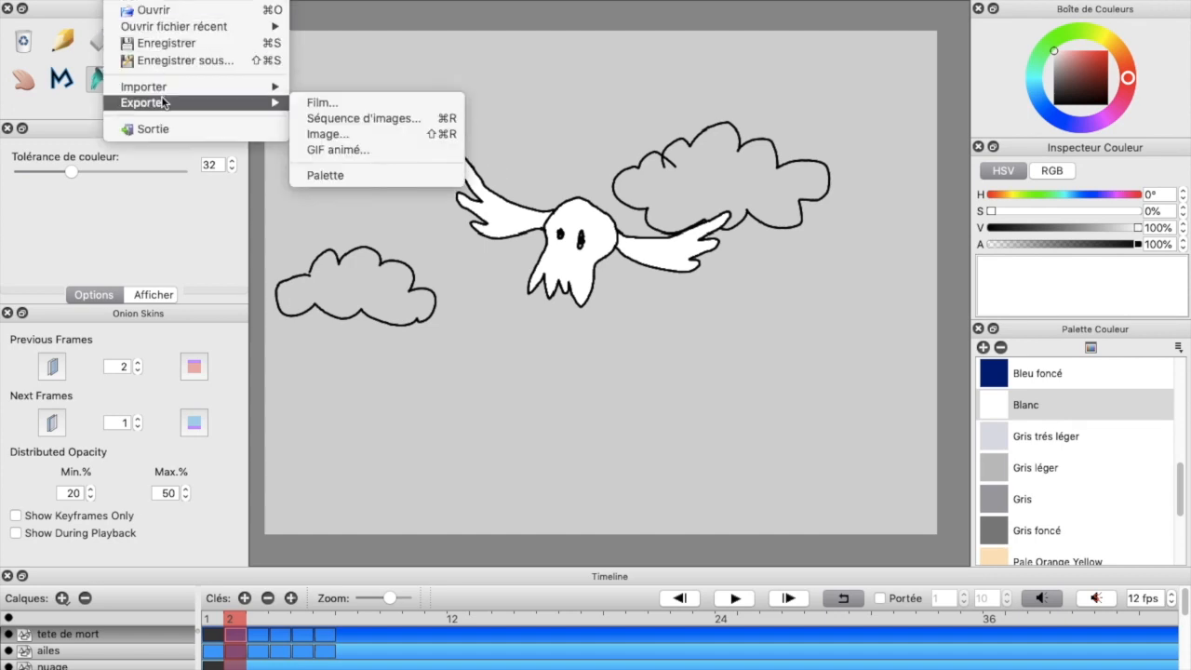
{"action": "left_click", "coordinate": [351, 121]}
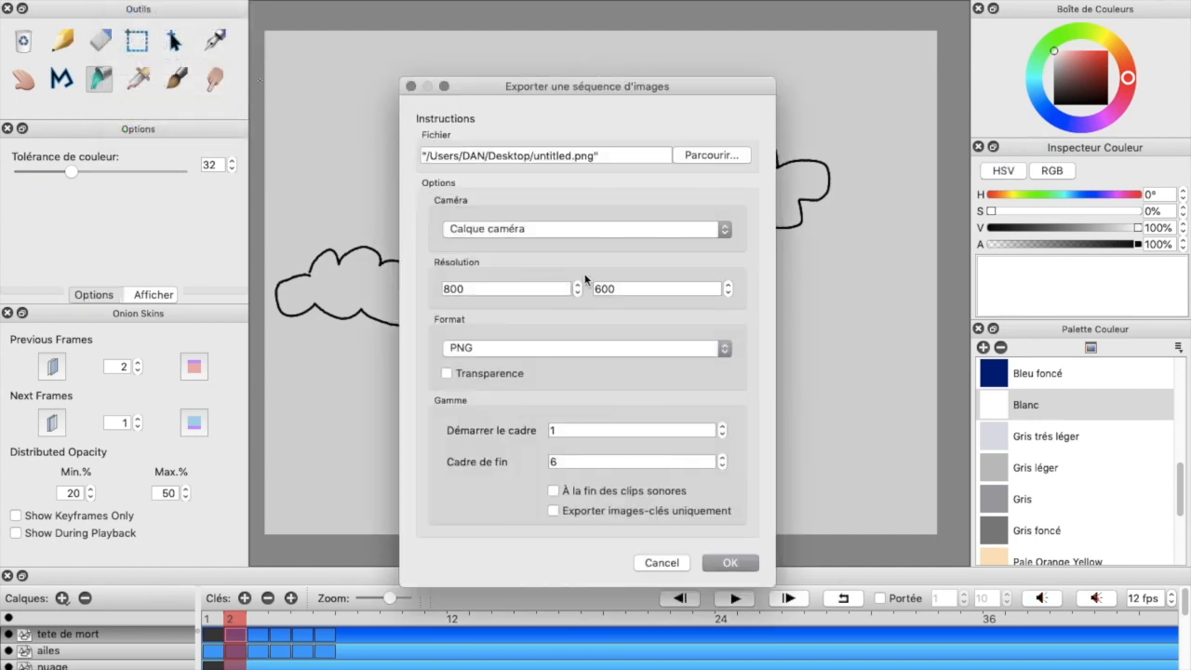
{"action": "left_click", "coordinate": [659, 355]}
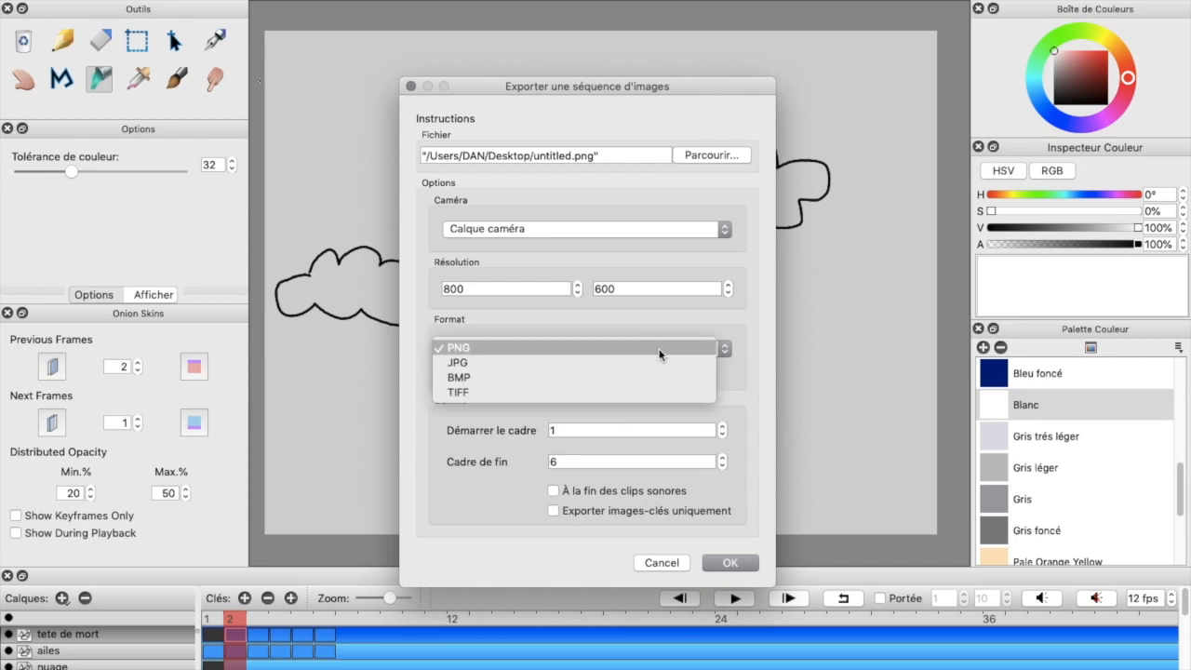